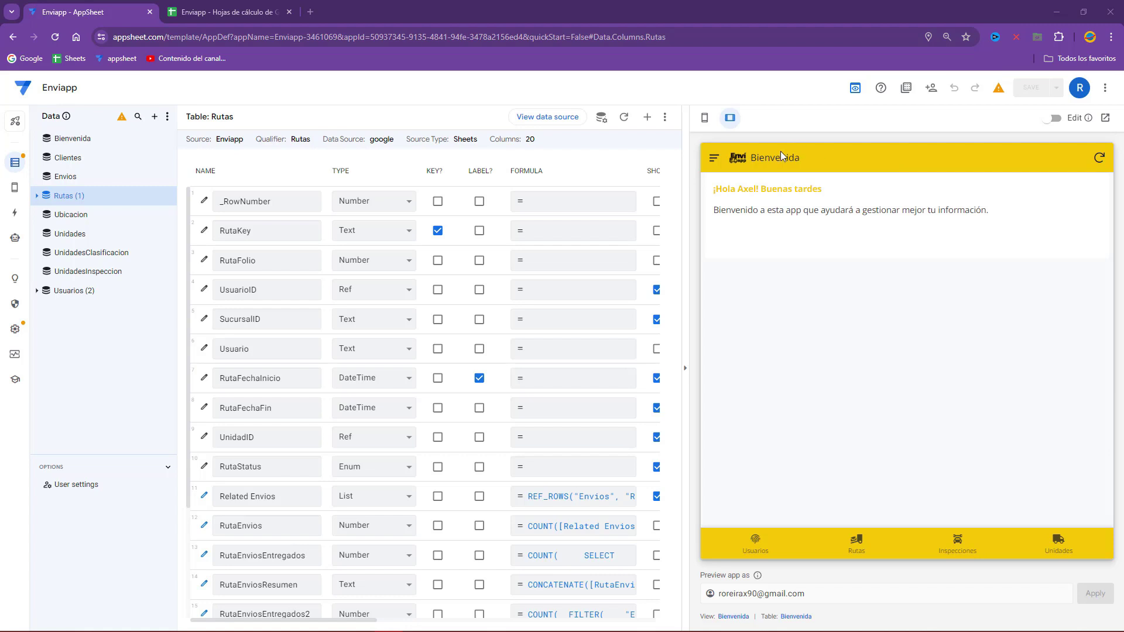
- Switch to the Enviapp spreadsheet and add the headers RutaKMInicial in J1 and RutaKMFinal in K1 of the Rutas sheet
left_click(853, 529)
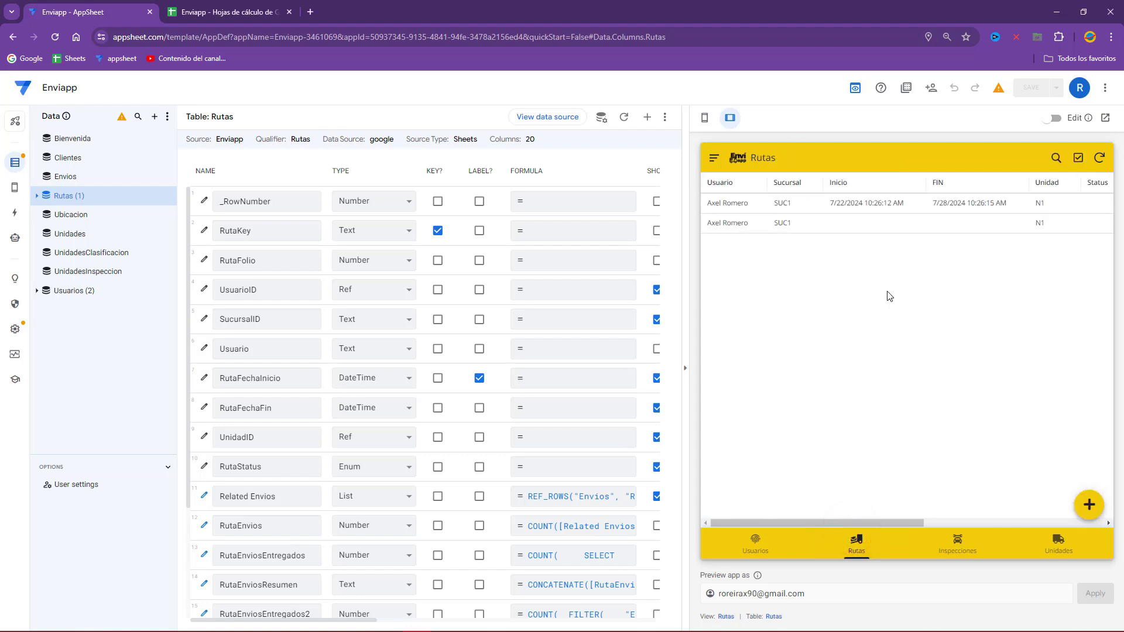
left_click(228, 12)
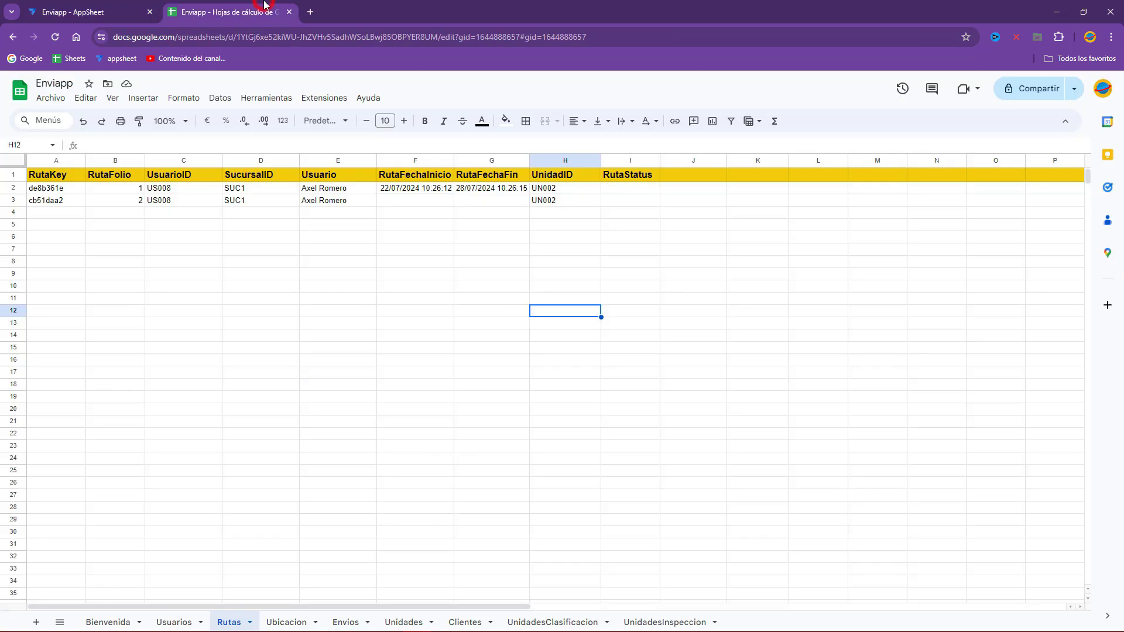
left_click(551, 189)
left_click(234, 621)
left_click(667, 176)
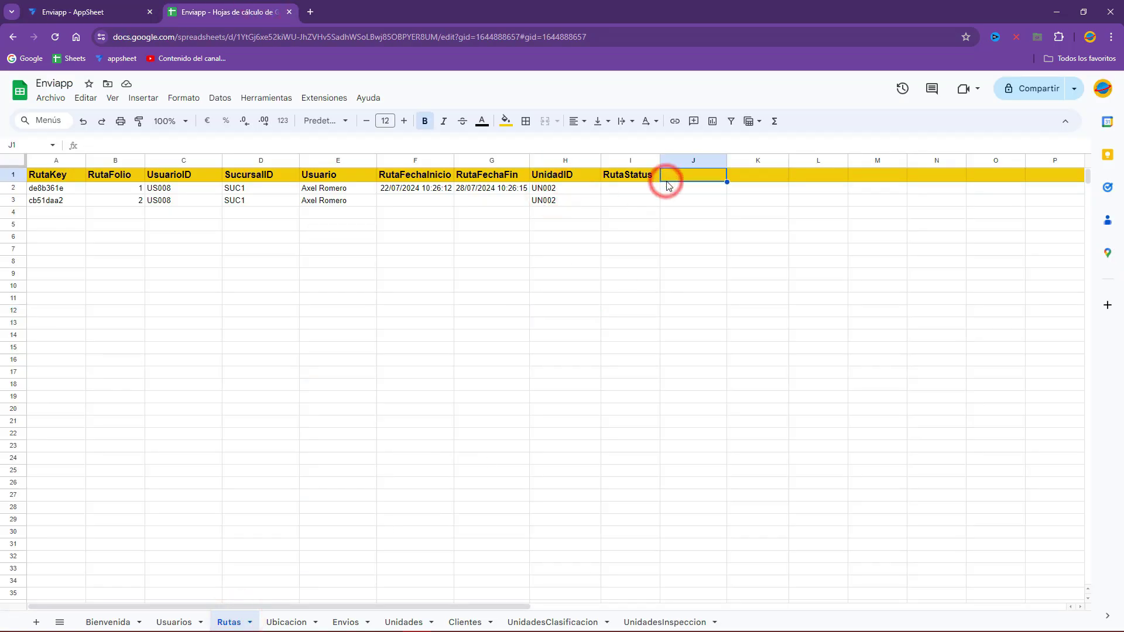
type("KMInicial")
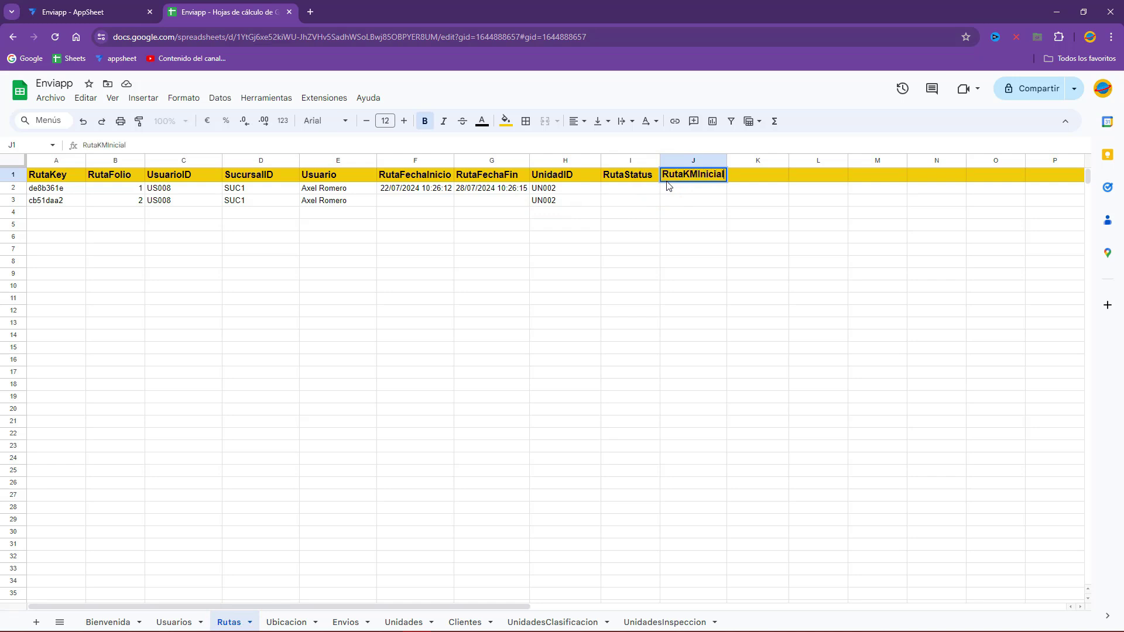
key("Tab")
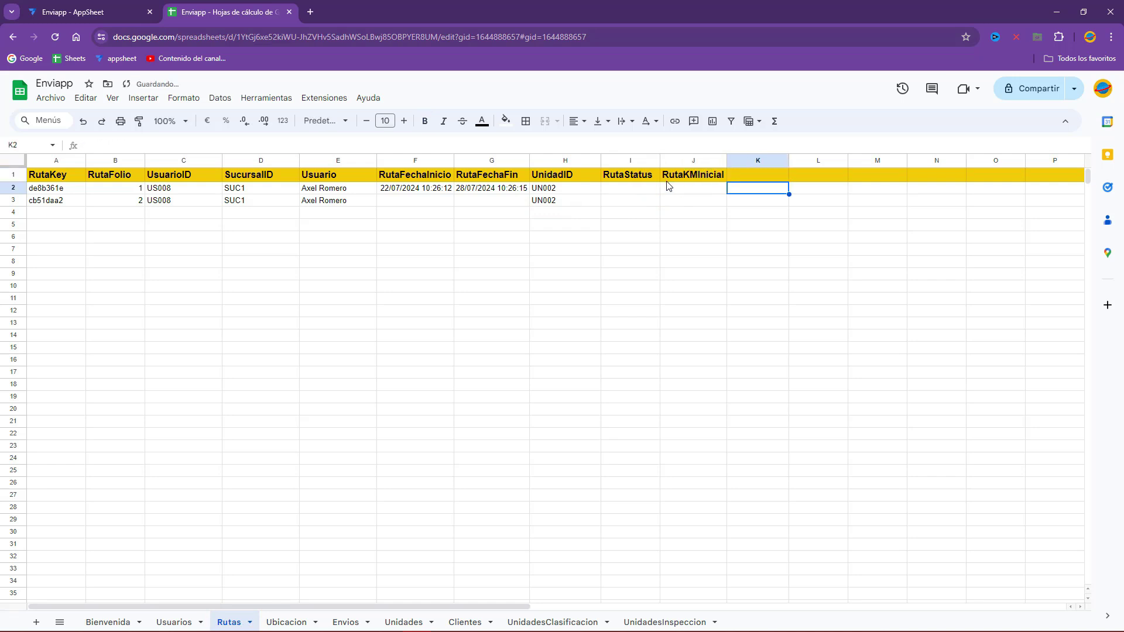
type("RutaJMJM")
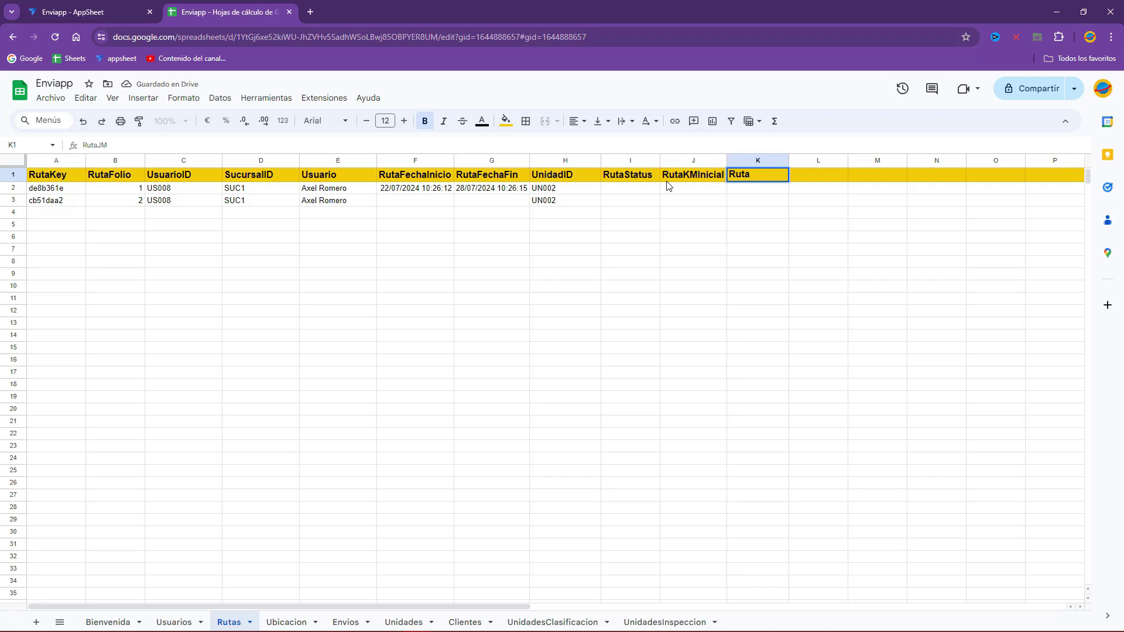
key("BackSpace")
key("Return")
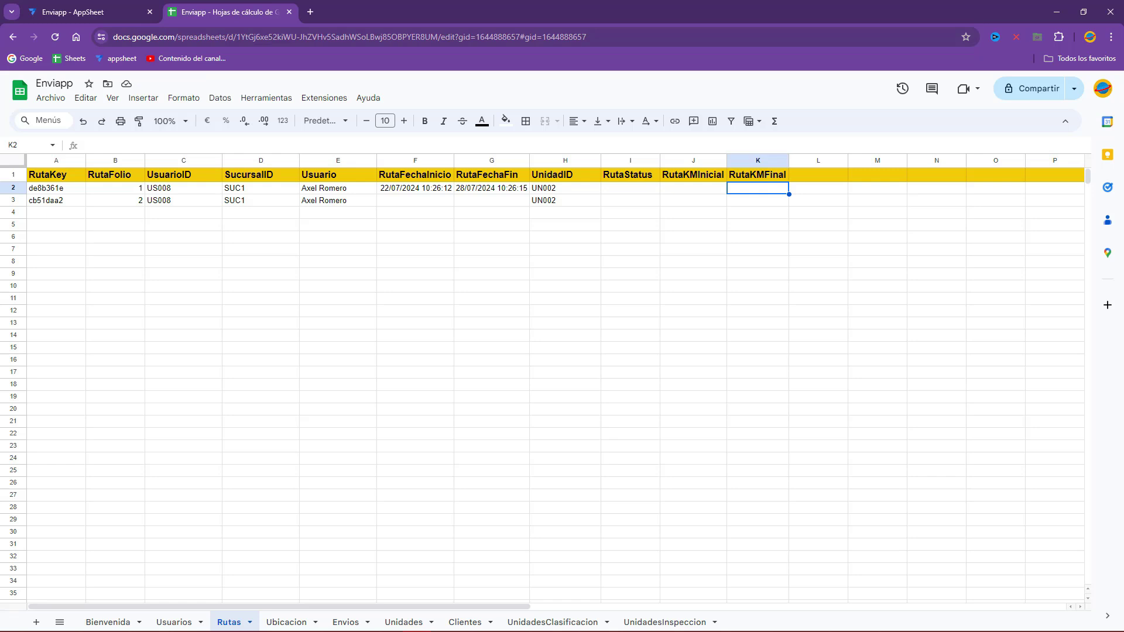
- Switch back to AppSheet and regenerate the Rutas table's column structure from the data source
left_click(122, 7)
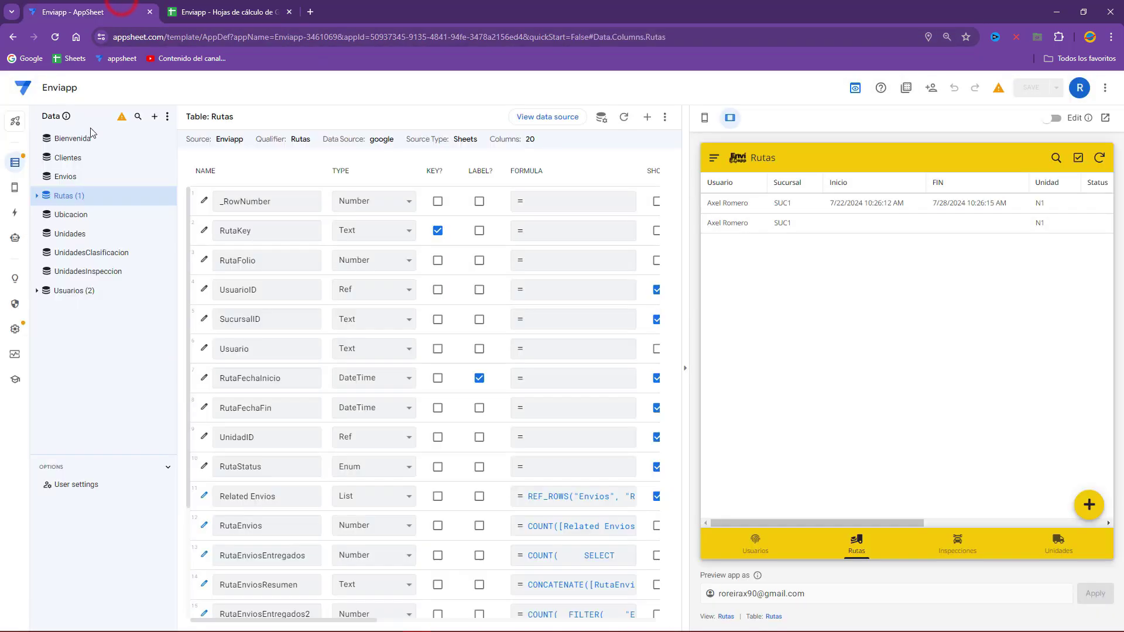
left_click(69, 195)
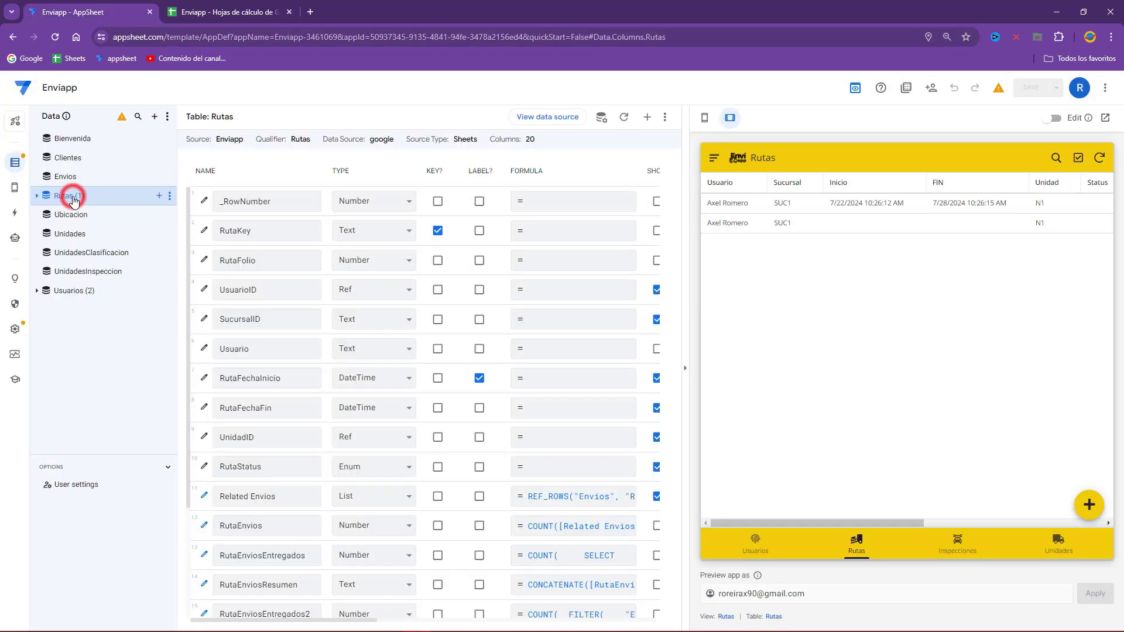
left_click(602, 118)
left_click(693, 174)
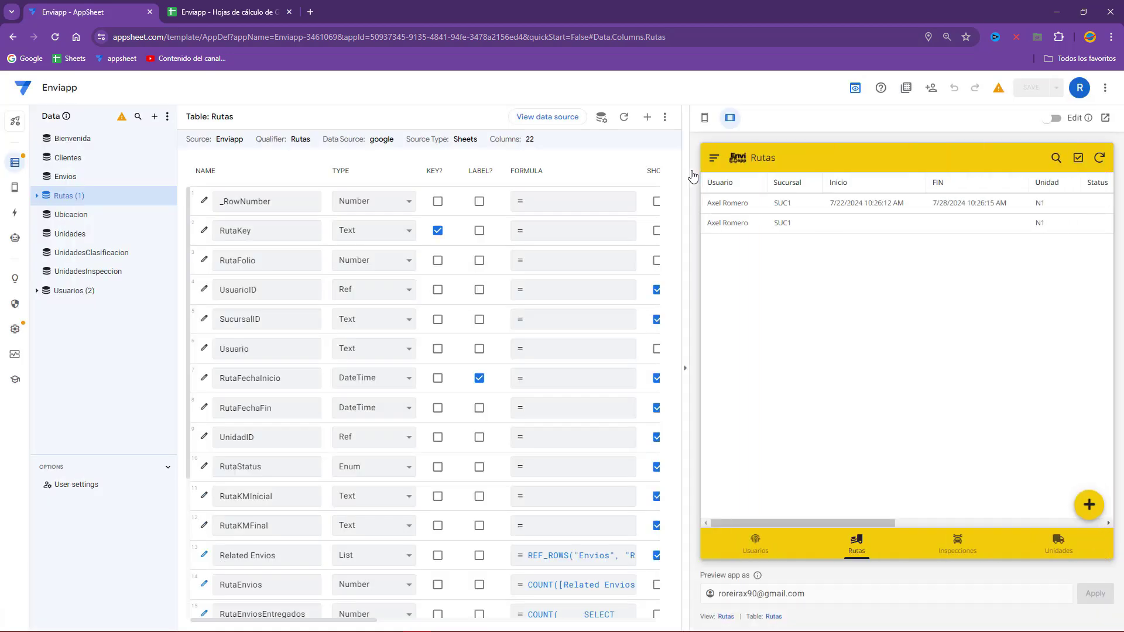
- Show the preview in phone size and set the RutaKMInicial column's type to Number
left_click(705, 118)
scroll(438, 386, "down", 4)
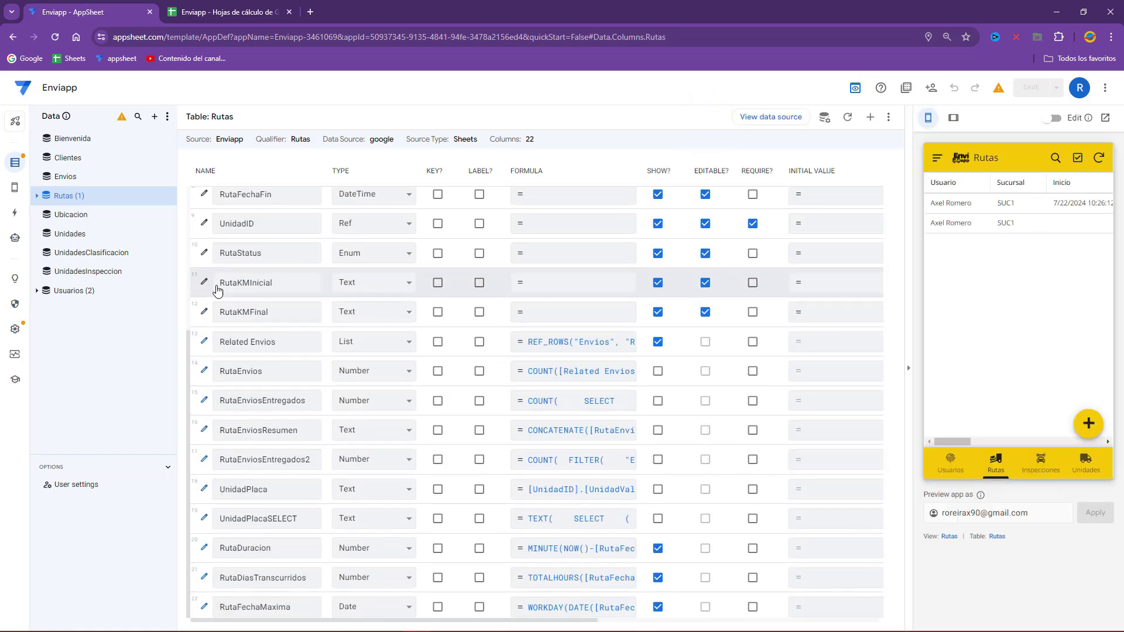
left_click_drag(225, 283, 284, 283)
left_click(345, 282)
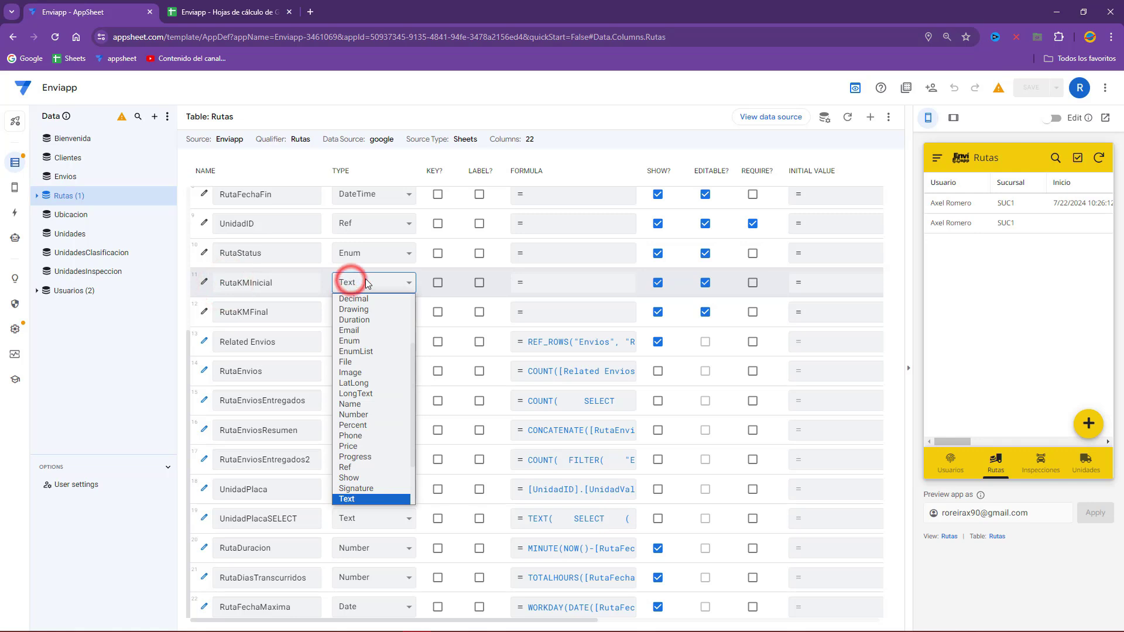
key("n")
key("u")
key("Return")
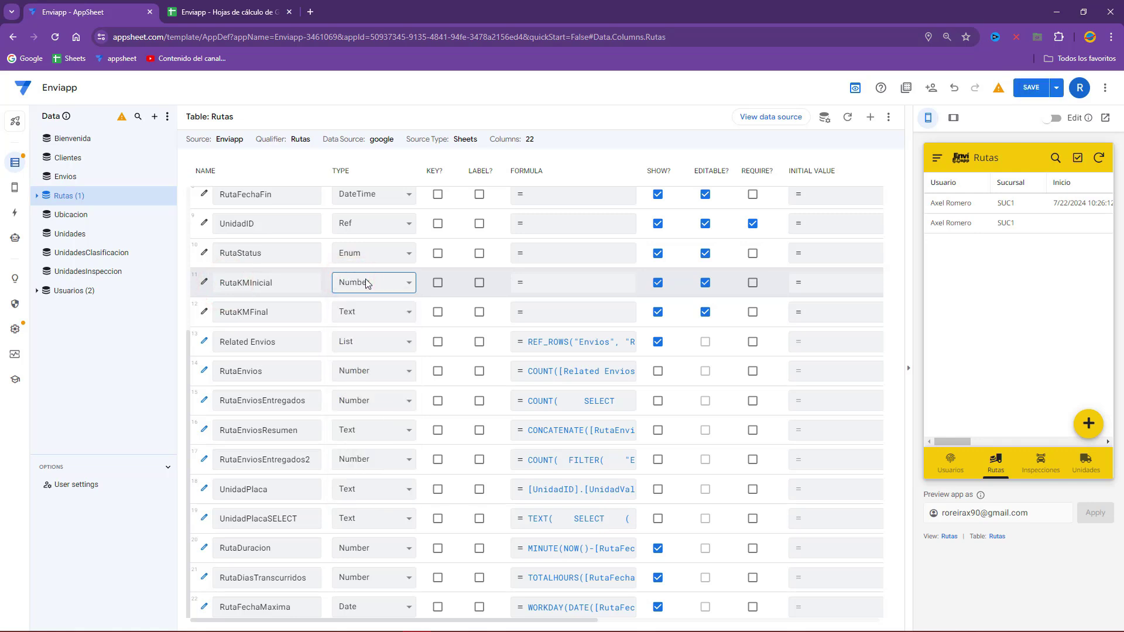
- Set the RutaKMFinal column's type to Number and save the app
left_click(371, 308)
key("n")
key("u")
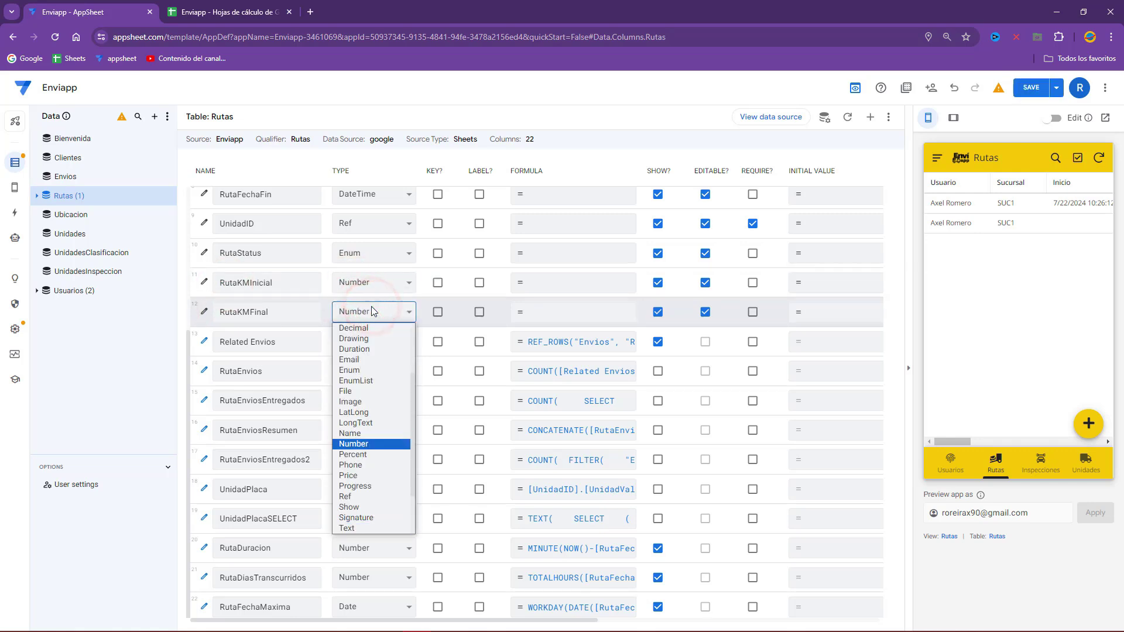
key("Return")
left_click(1030, 92)
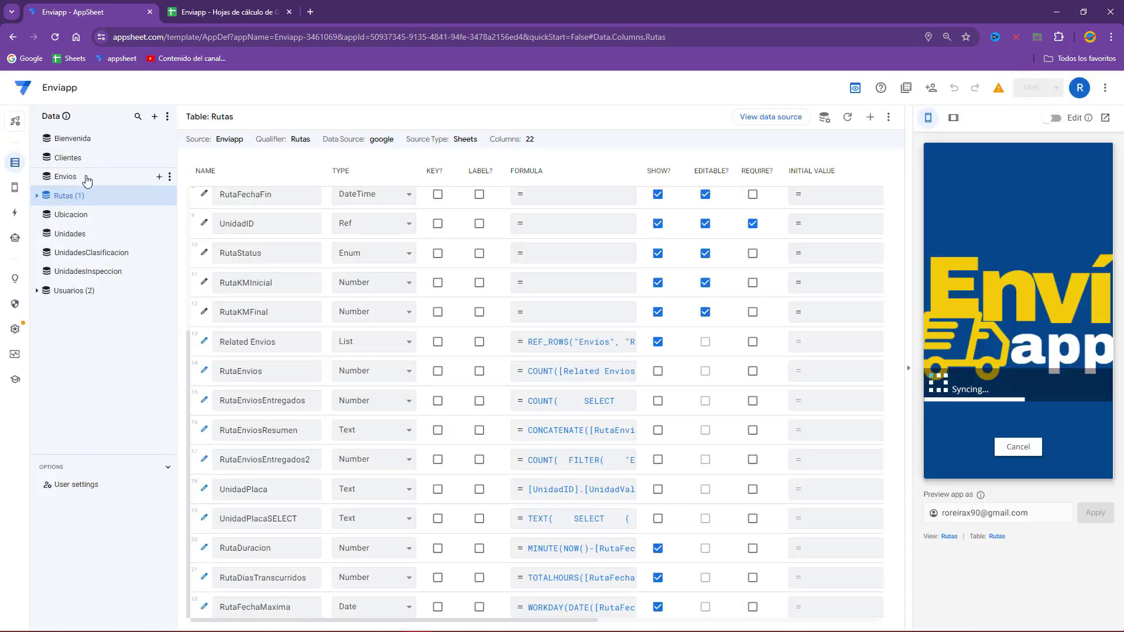
- Examine the Unidades table and its view in the tablet-size preview, and return the preview to the Rutas view
left_click(71, 234)
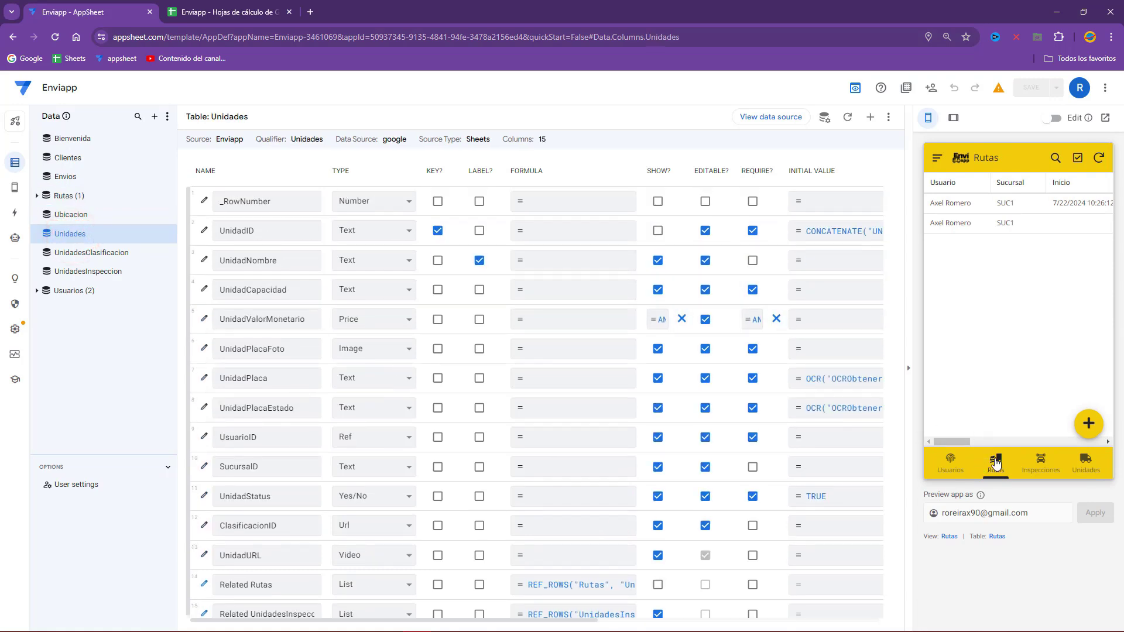
left_click(1086, 464)
left_click(953, 118)
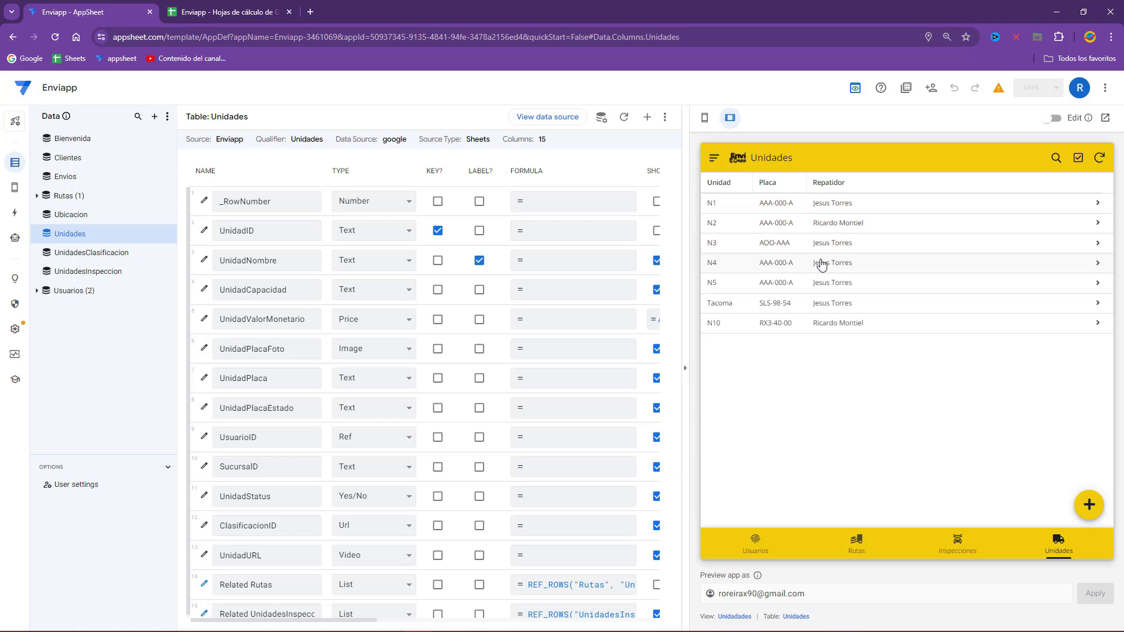
left_click(863, 553)
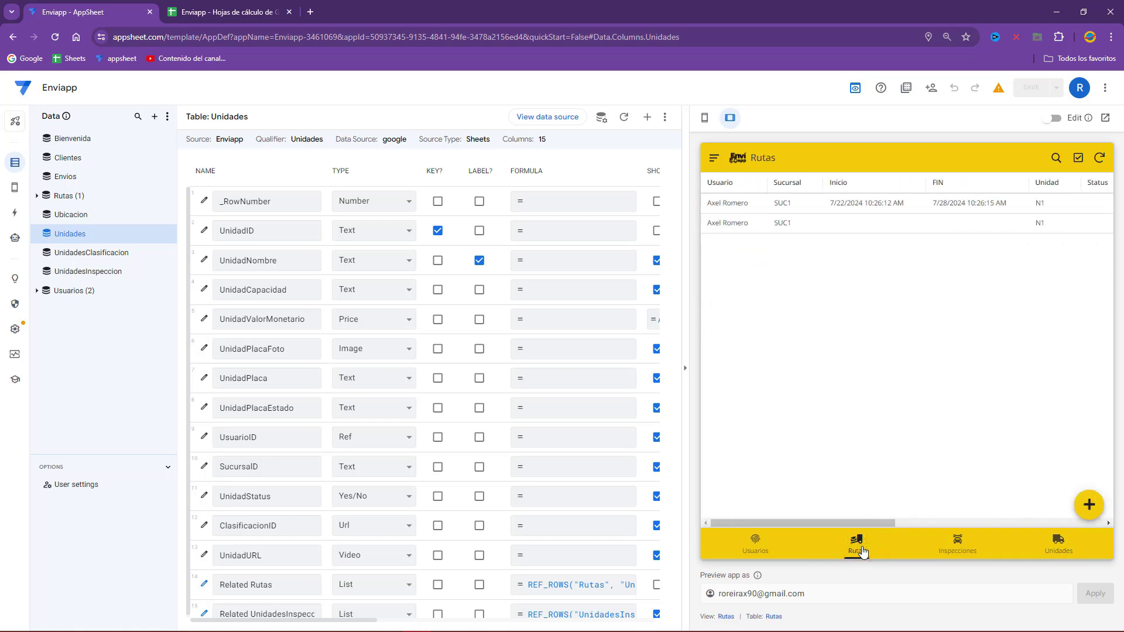
- Switch to the Enviapp spreadsheet and clear the two route records in rows 2 and 3 of the Rutas sheet
left_click(286, 20)
left_click(336, 323)
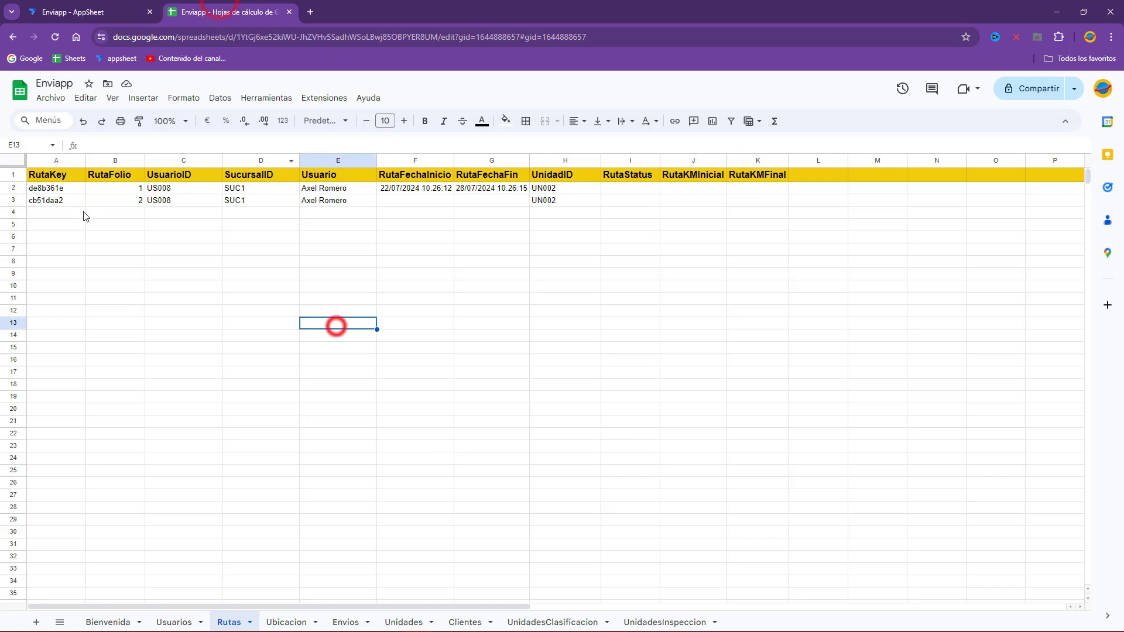
left_click(10, 190)
left_click_drag(9, 195, 11, 202)
key("Delete")
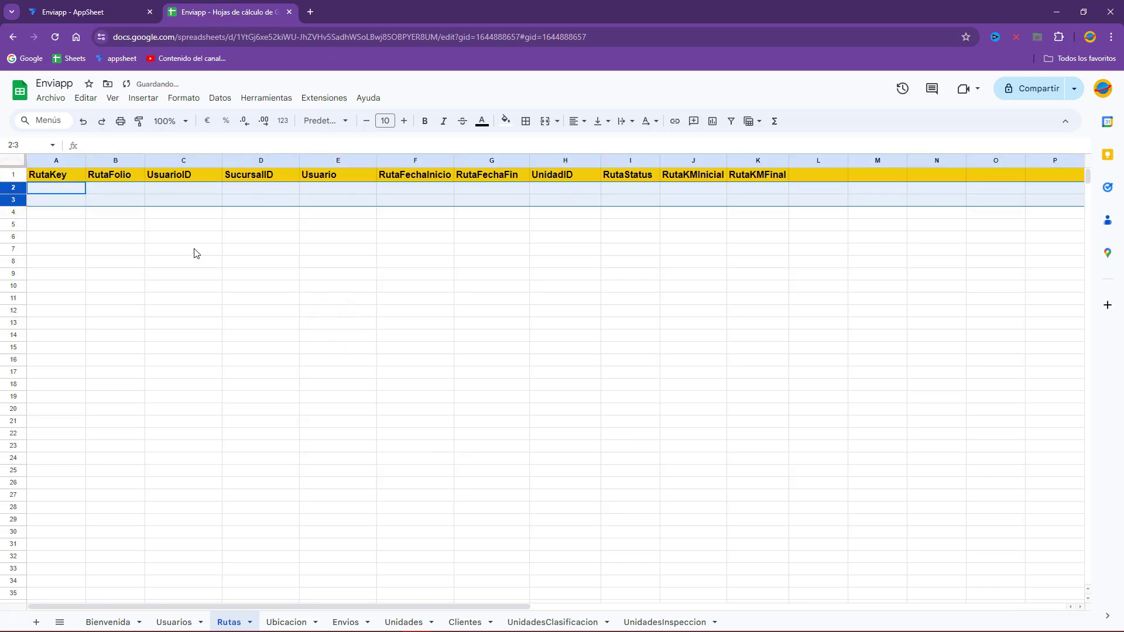
left_click(197, 248)
- Switch back to AppSheet, sync the app preview, and open a new Rutas form to examine its fields
left_click(73, 5)
left_click(1095, 156)
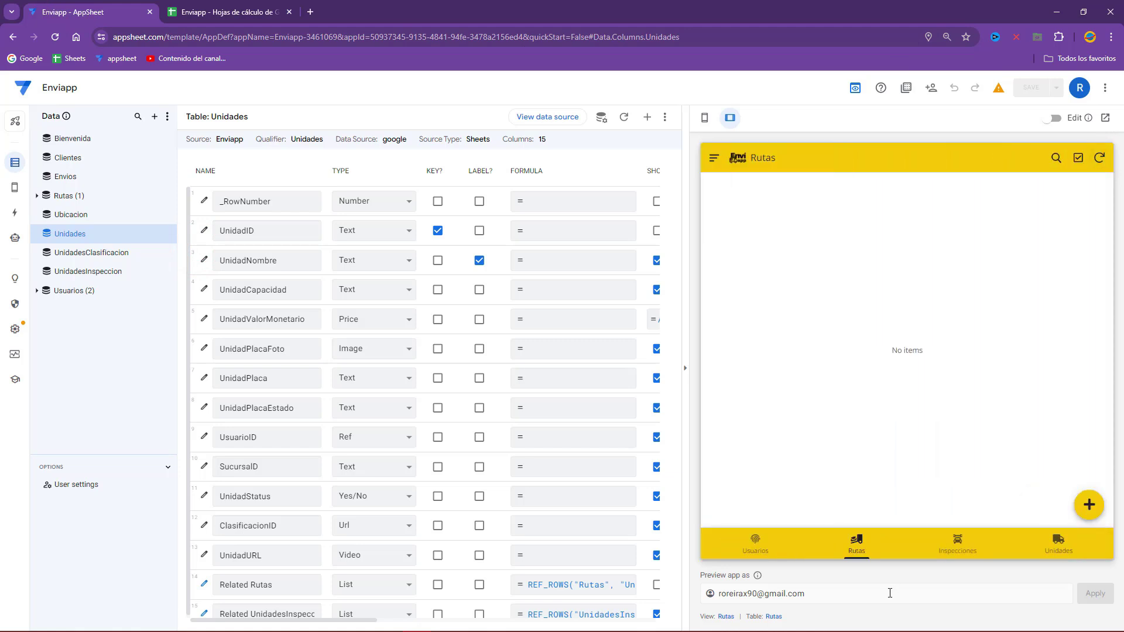
left_click(1086, 507)
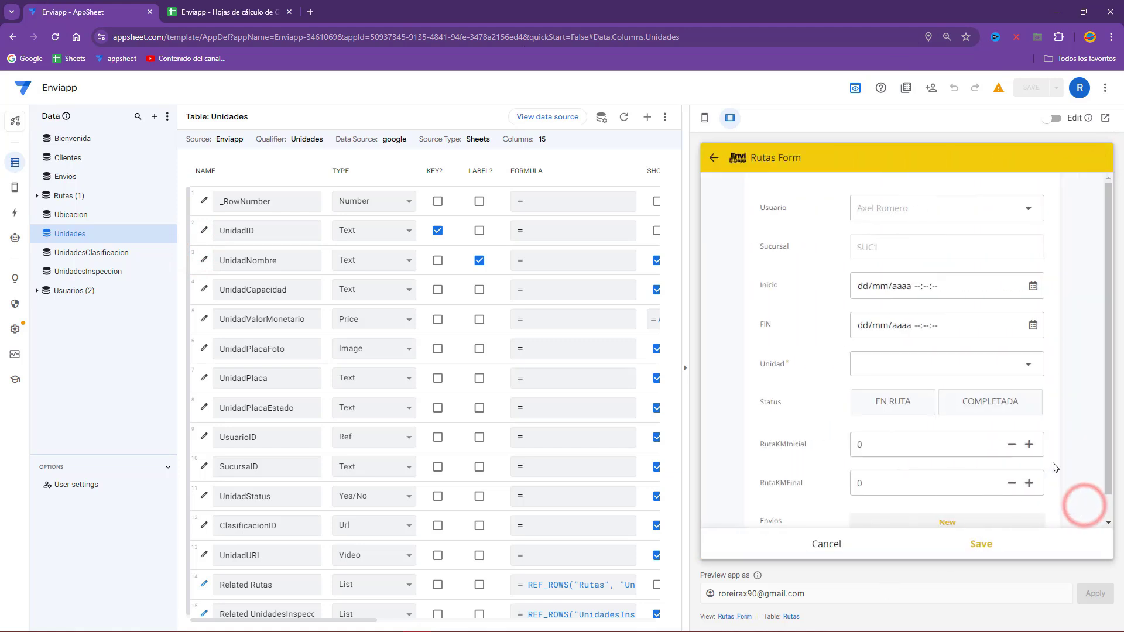
left_click(858, 209)
left_click(866, 250)
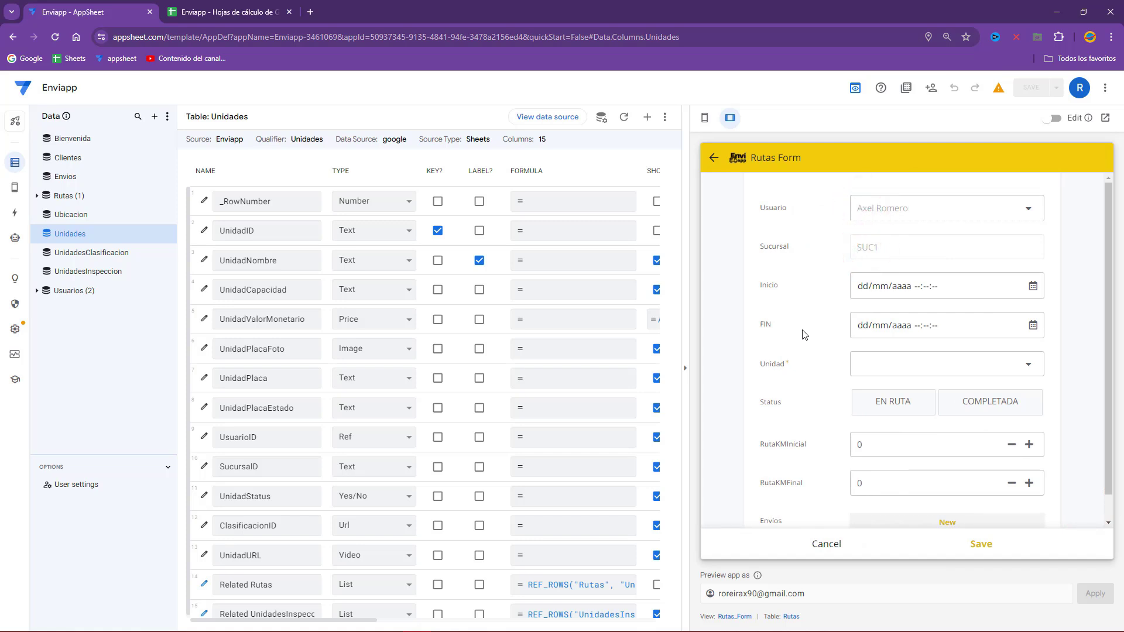
scroll(803, 335, "down", 1)
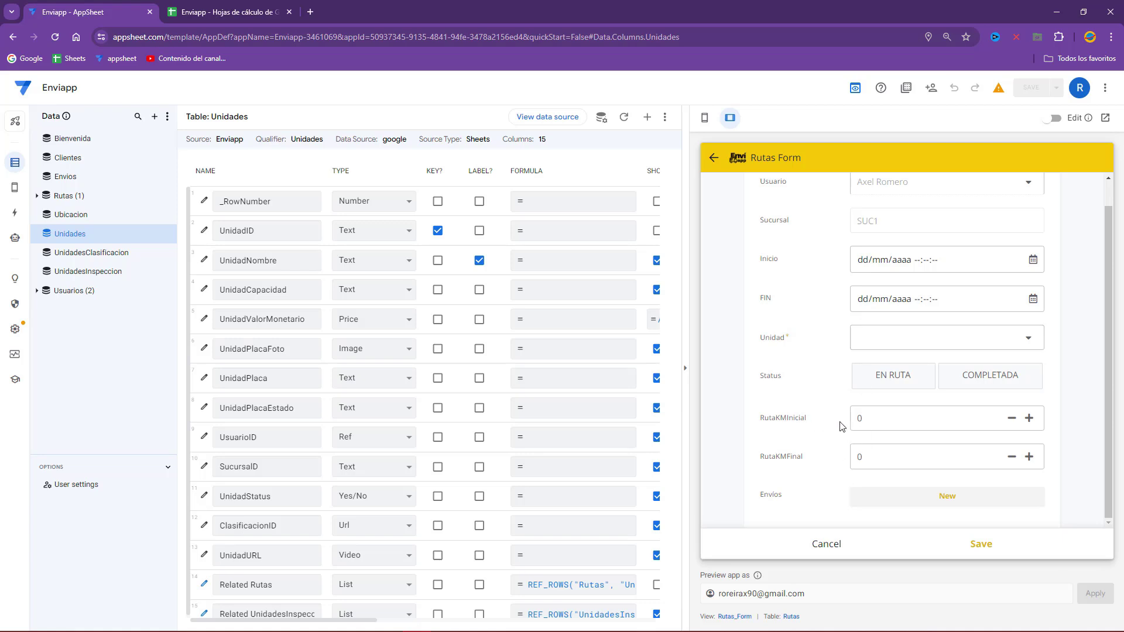
scroll(554, 467, "down", 1)
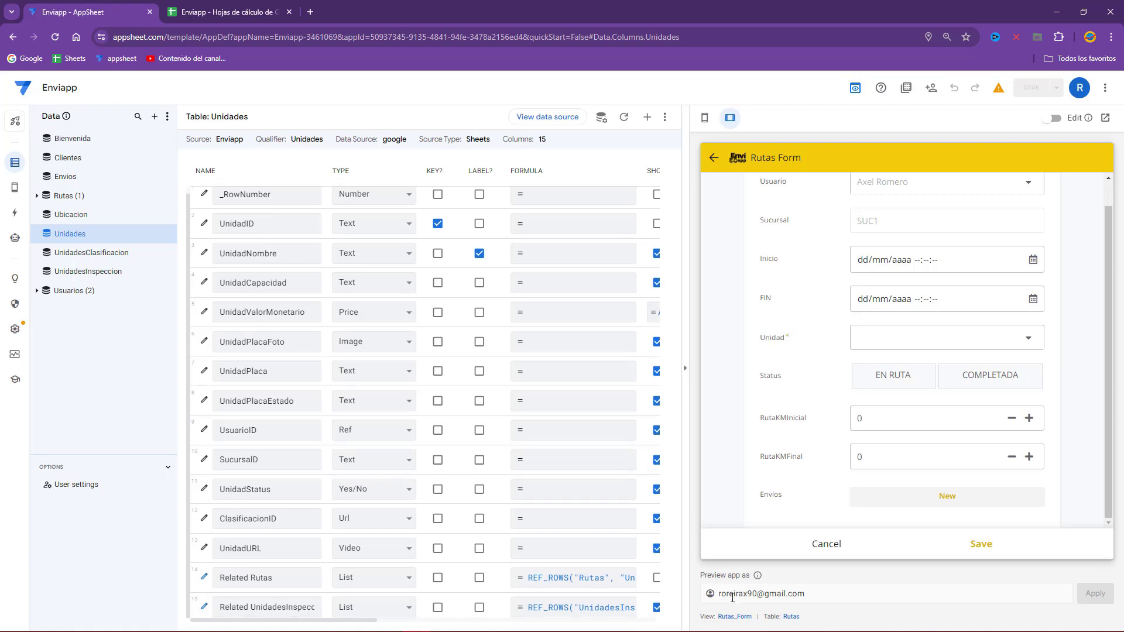
- Open the settings of the Rutas_Form view and examine its column order
left_click(734, 617)
scroll(427, 248, "down", 3)
scroll(409, 269, "up", 1)
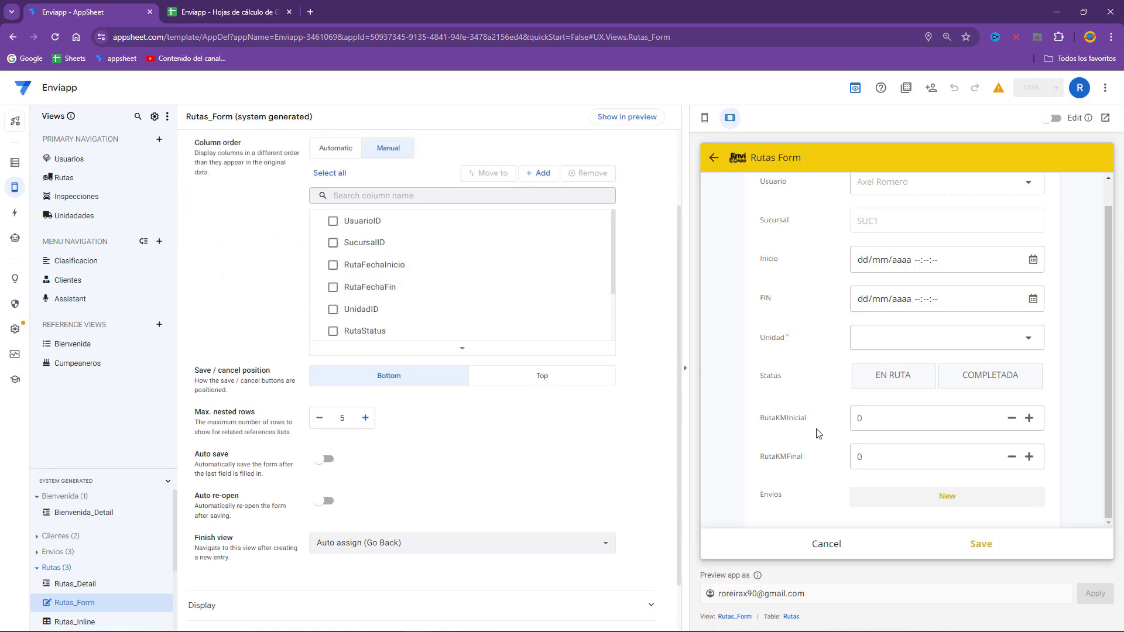
mouse_move(324, 291)
left_mouse_down()
mouse_move(316, 268)
mouse_move(313, 284)
left_mouse_up()
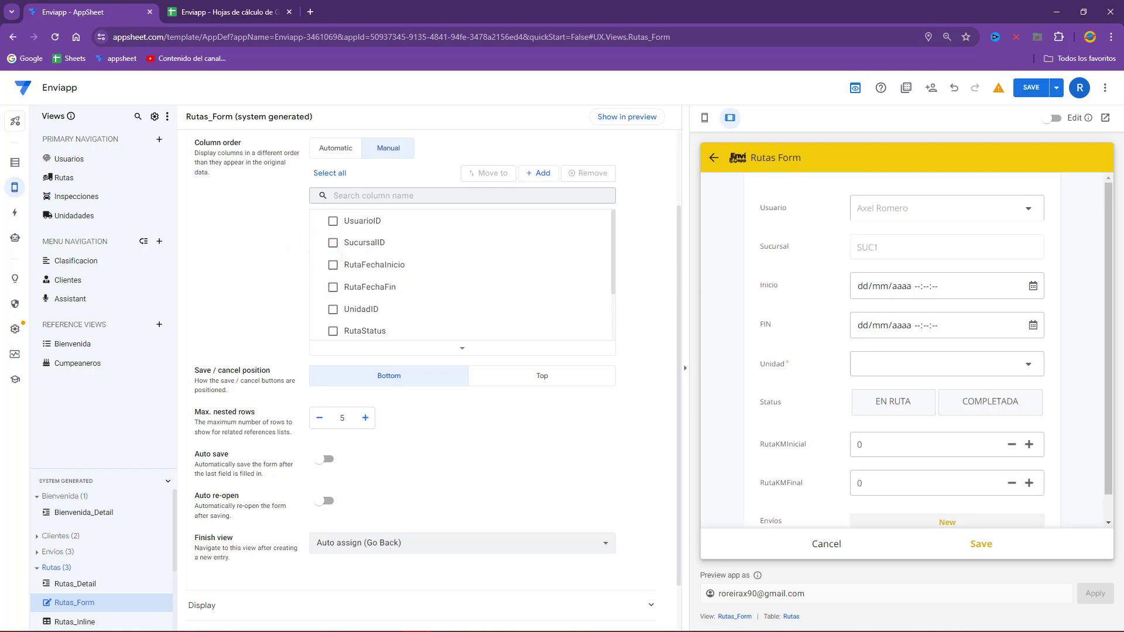
- In the Rutas table, set the display name of the RutaKMInicial column to KM Inicial
left_click(790, 616)
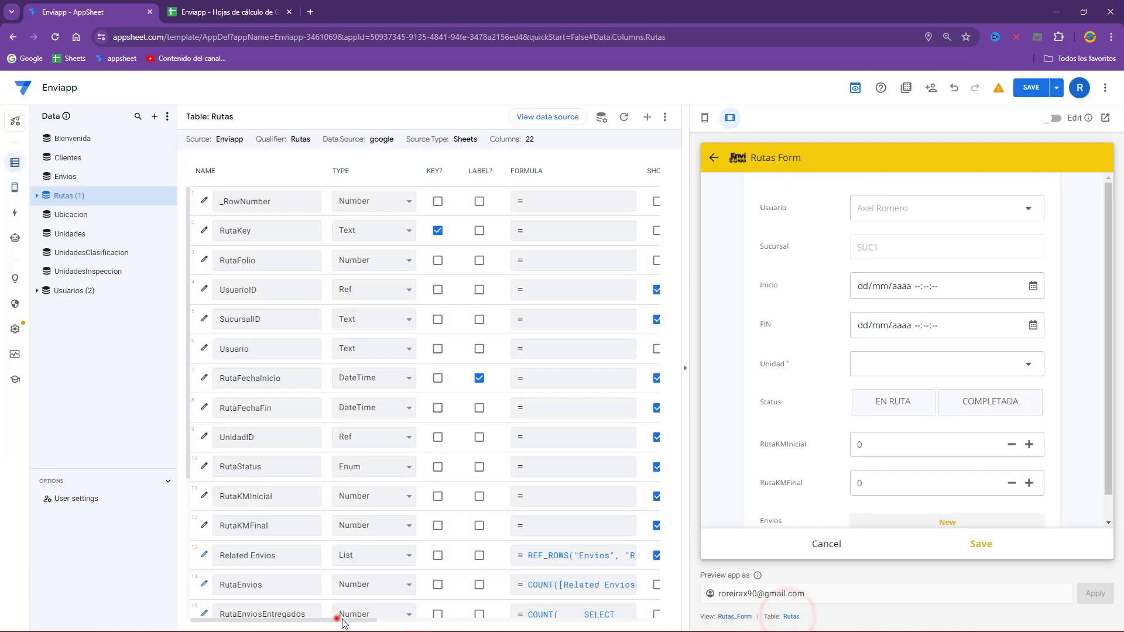
scroll(336, 617, "right", 5)
left_click(419, 496)
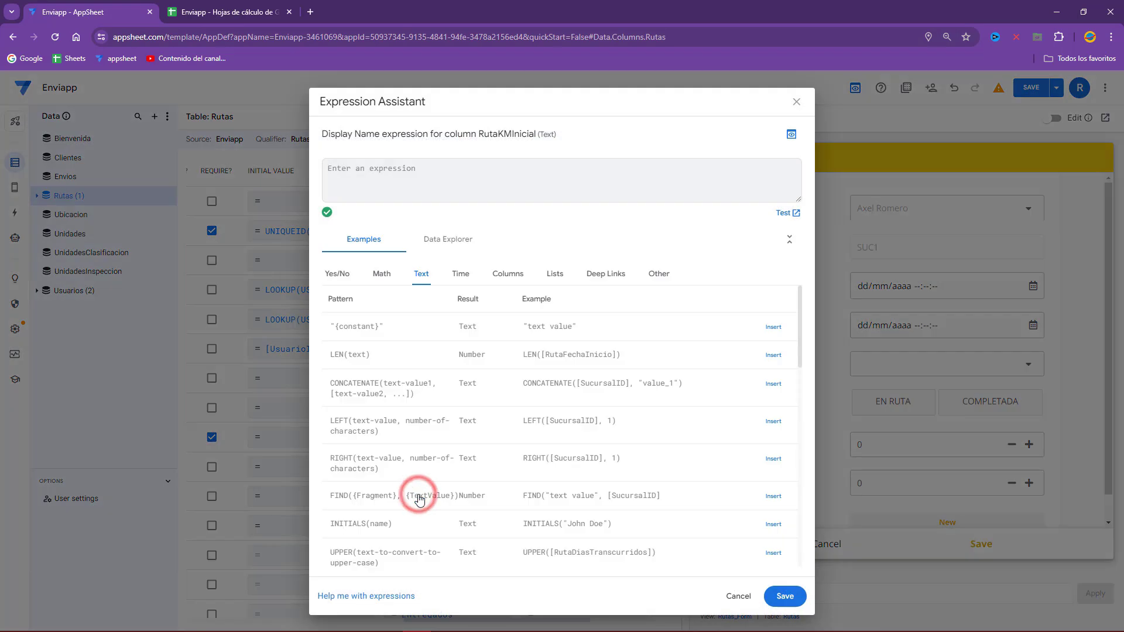
type("KM Inicial")
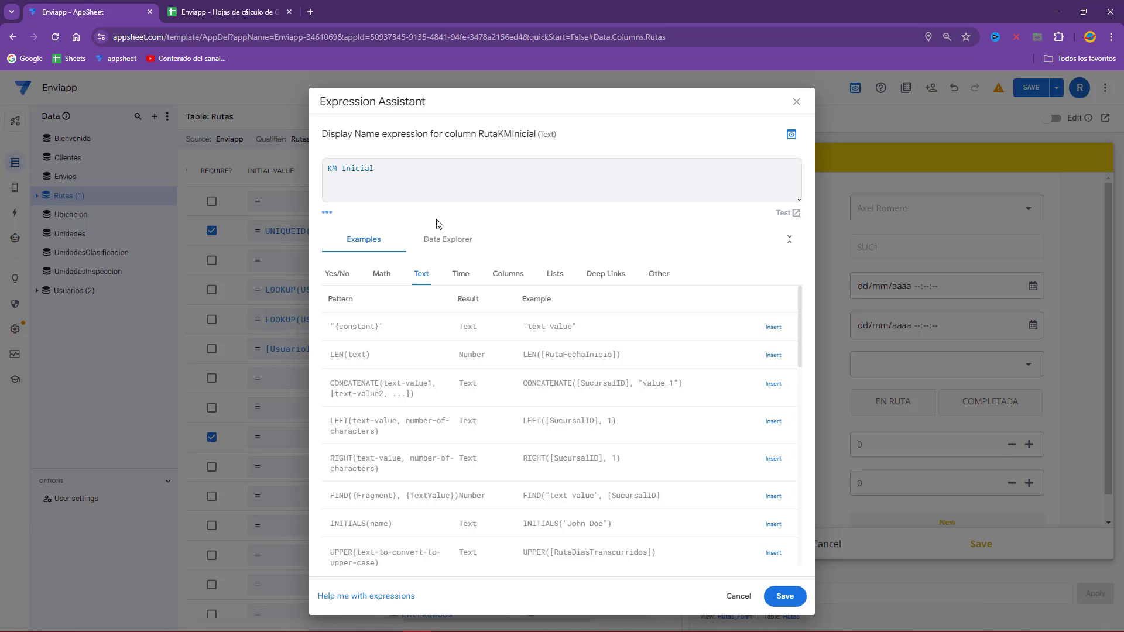
triple_click(436, 180)
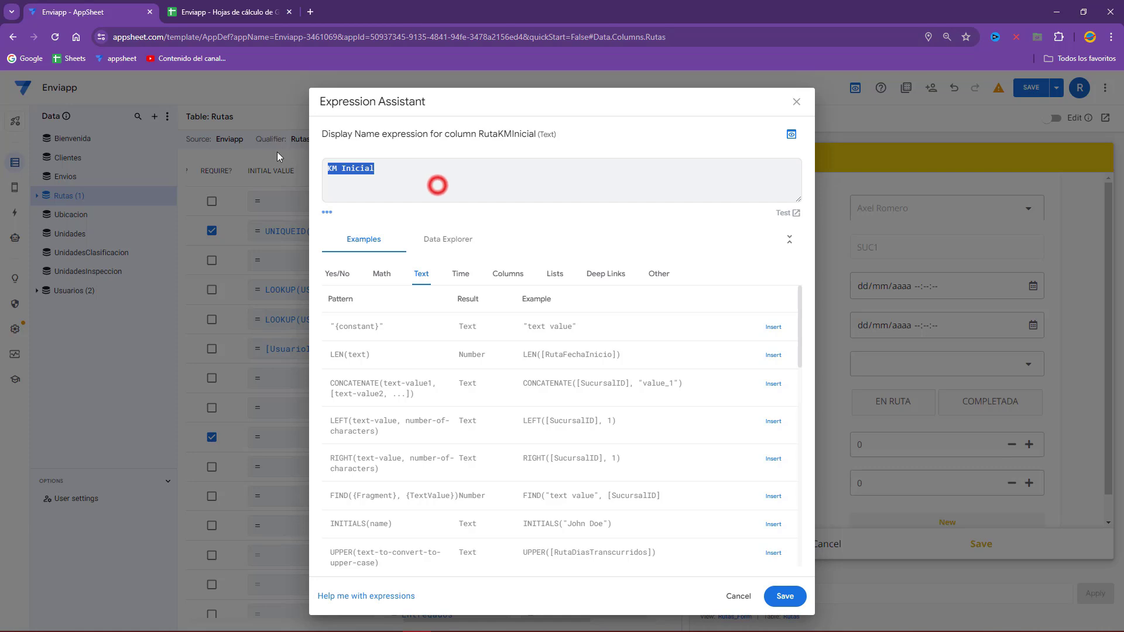
left_click(784, 595)
- Set the display name of the RutaKMFinal column to KM Final and save the app
left_click(462, 528)
type("KM Inicial")
double_click(360, 169)
type("Fiinal")
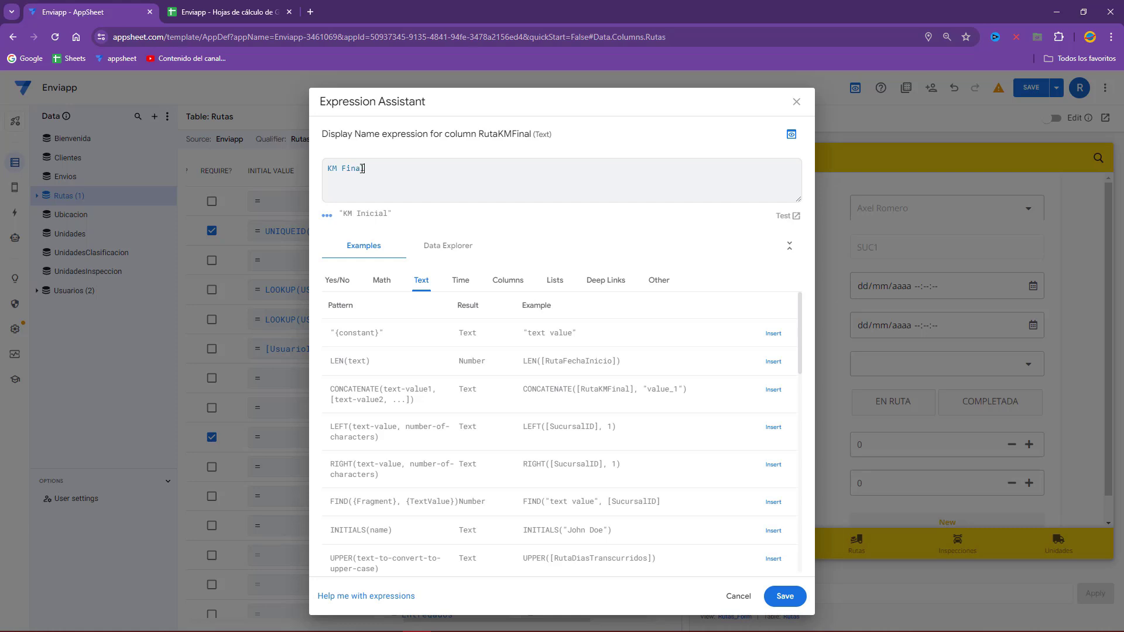
left_click(784, 595)
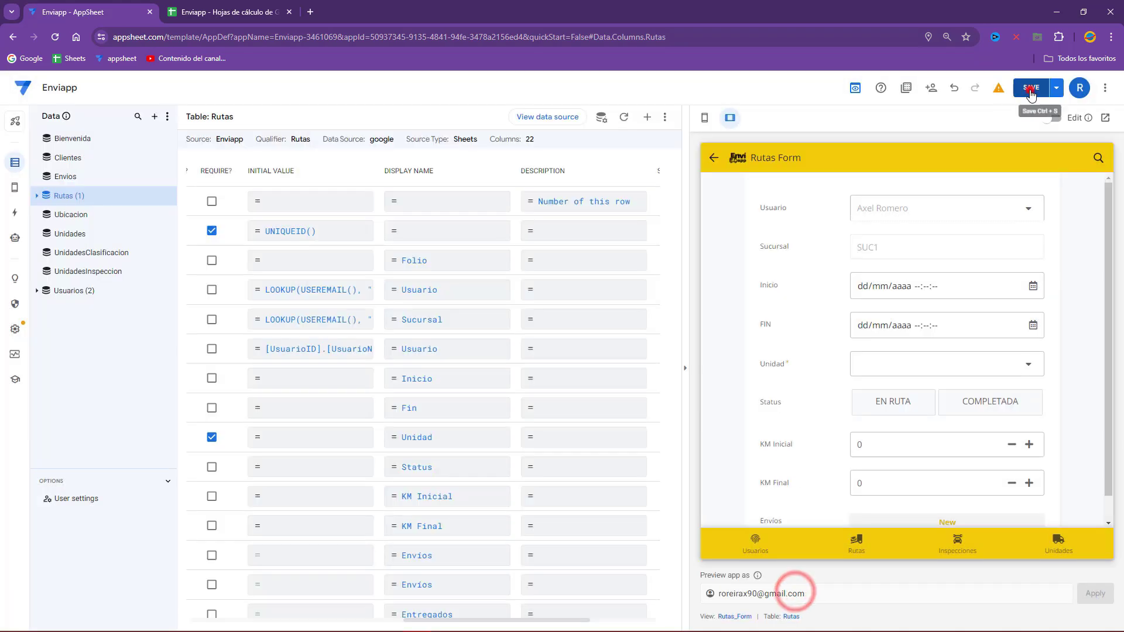
left_click(1031, 88)
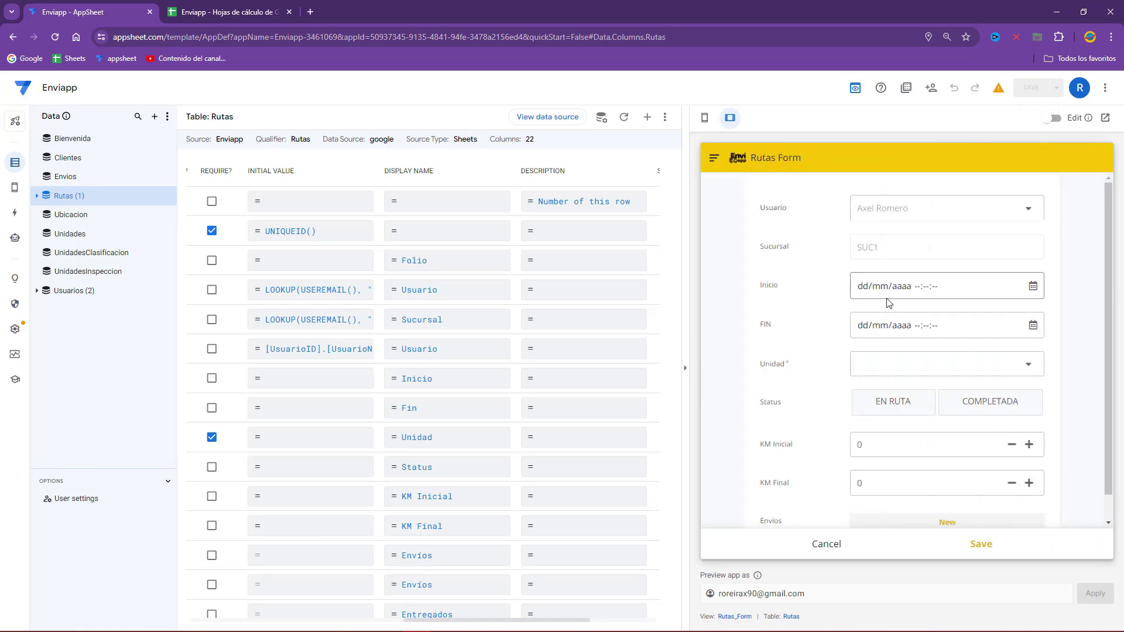
- In the new Rutas form, set Inicio to 22/07/2024 14:28:34 and choose N1 as the Unidad
left_click(1033, 286)
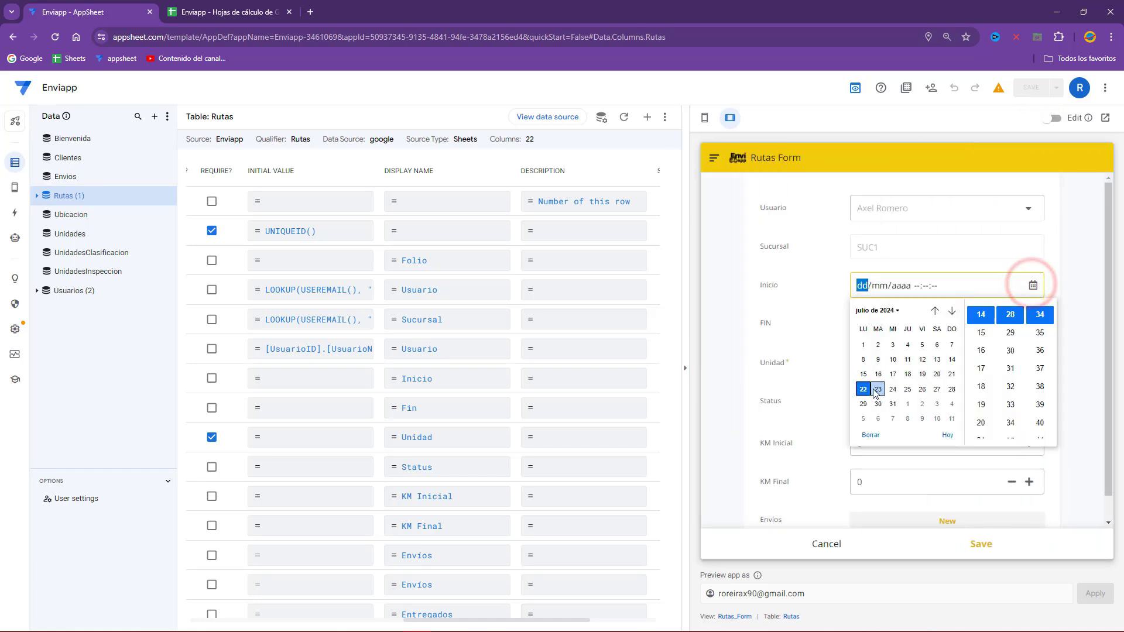
left_click(943, 432)
left_click(839, 302)
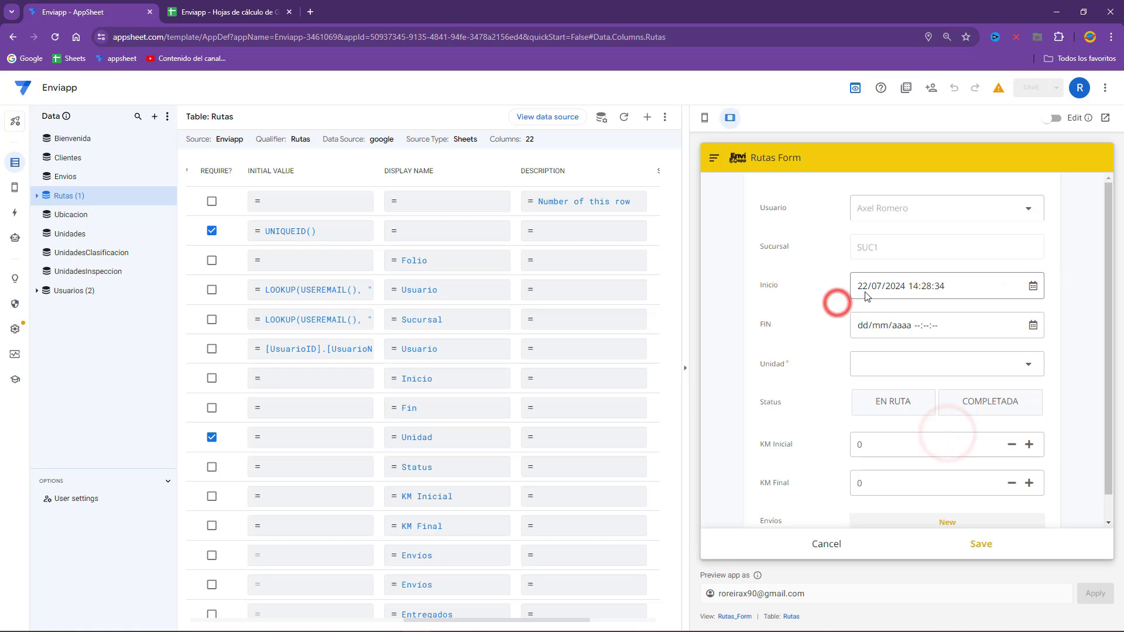
left_click(883, 364)
left_click(783, 245)
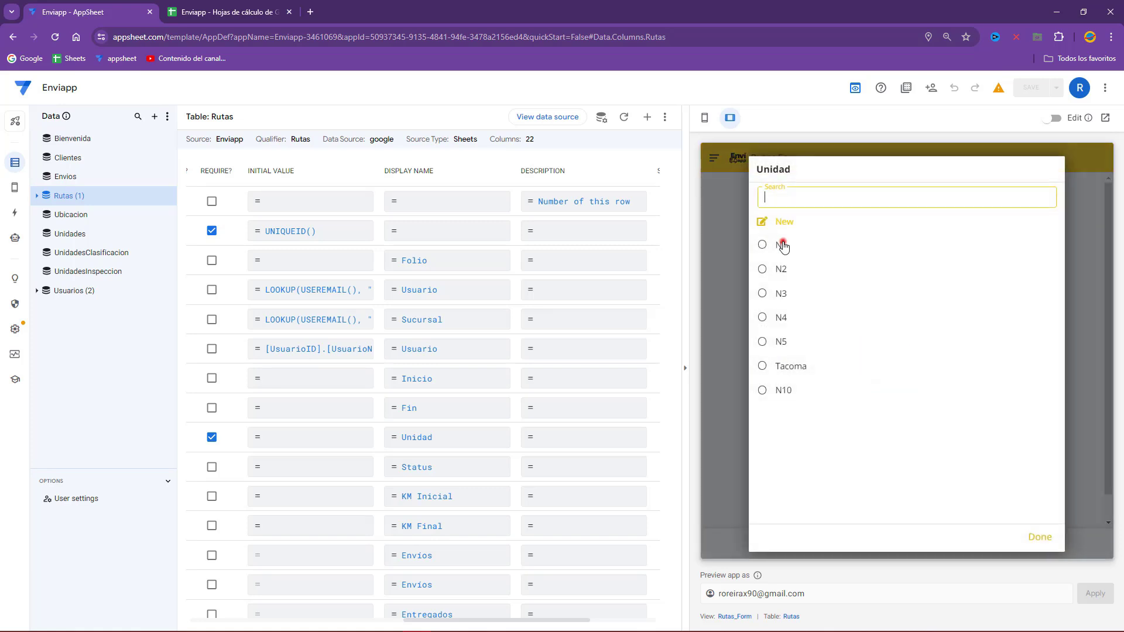
- Set the route's Status to EN RUTA and KM Inicial to 1000, and save the form
left_click(892, 404)
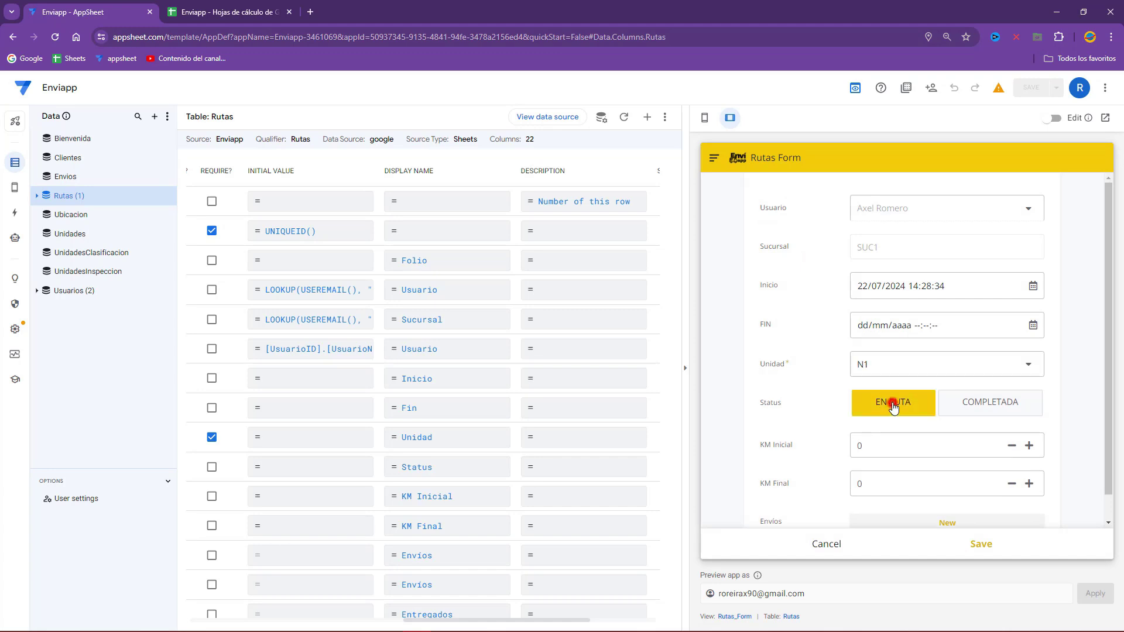
scroll(892, 405, "down", 1)
left_click(892, 414)
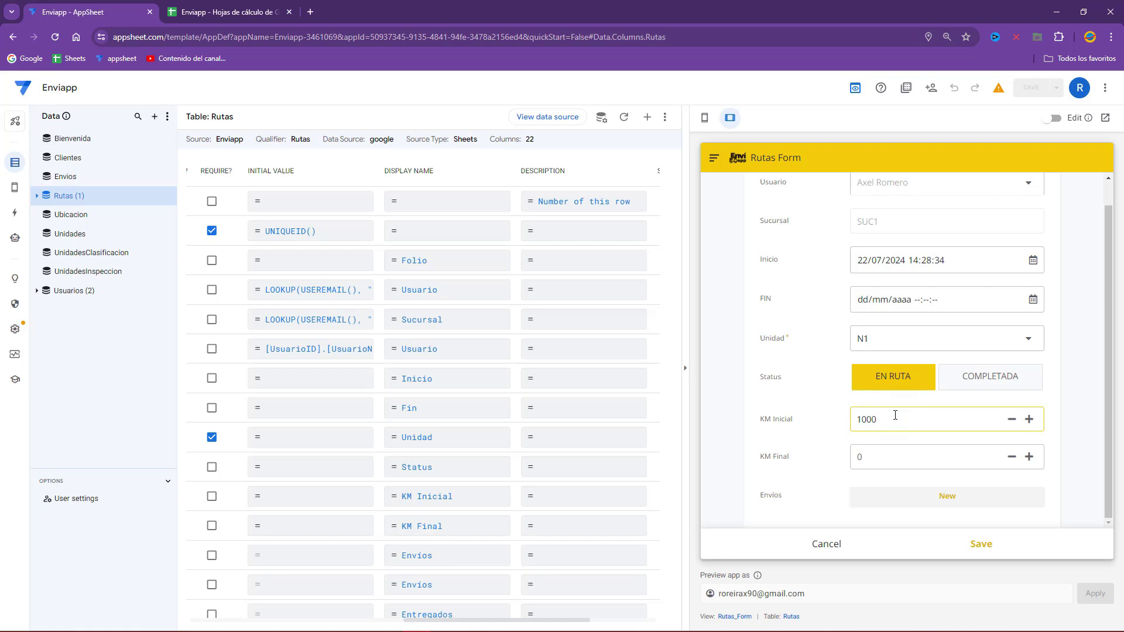
left_click(976, 544)
- Switch to Google Sheets, examine the new route's row in the Rutas sheet, and return to AppSheet
left_click(240, 11)
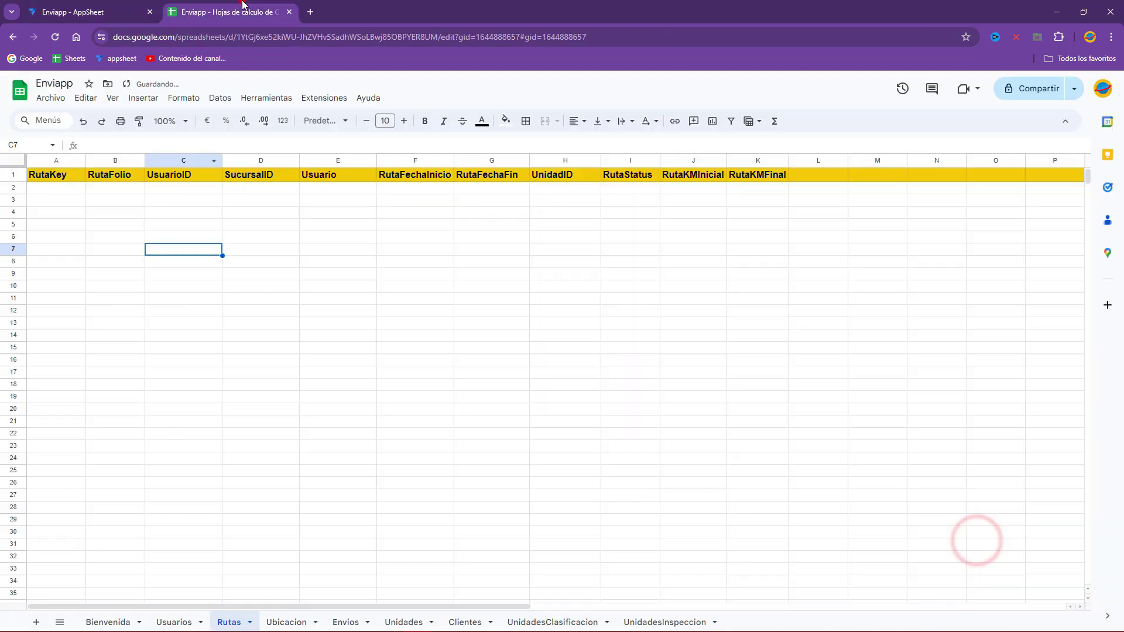
left_click_drag(733, 188, 68, 187)
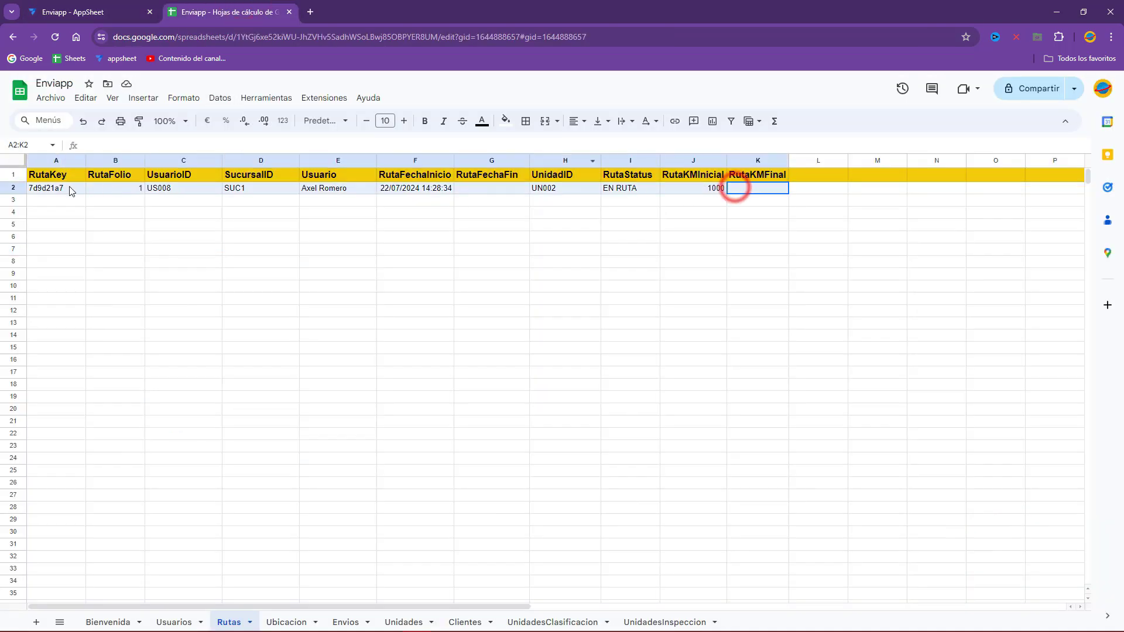
left_click(108, 9)
- Open the new route in the Rutas view for editing and set its Status to COMPLETADA
left_click(856, 539)
left_click(810, 209)
left_click(1085, 496)
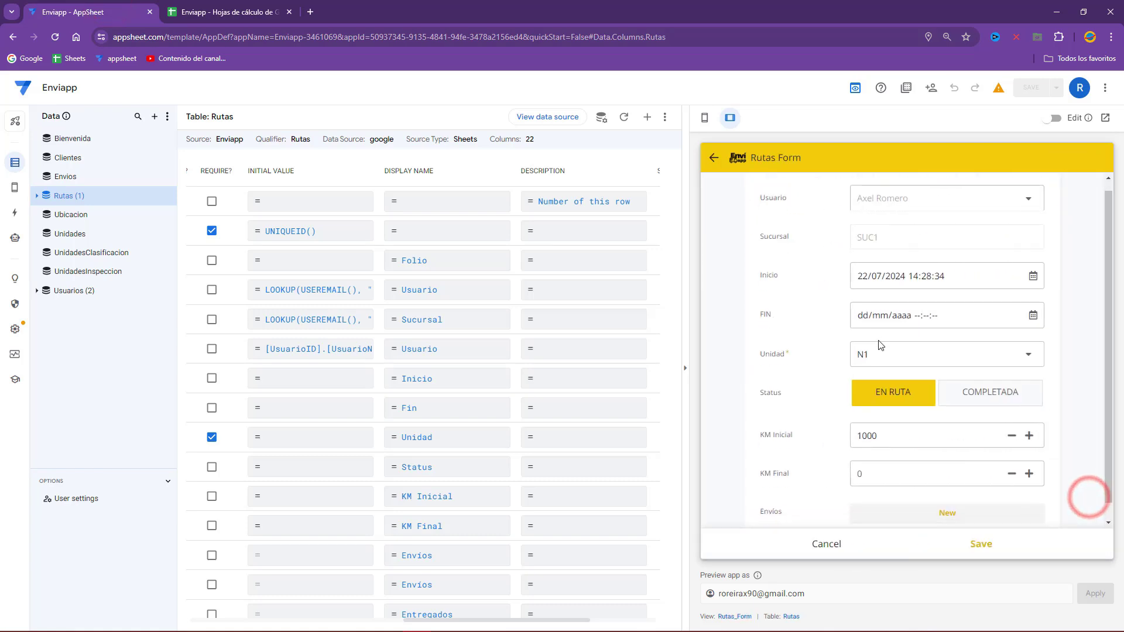
scroll(957, 392, "down", 1)
left_click(990, 376)
- Set the route's FIN to 22/07/2024 14:29:00 and KM Final to 1150, and save the form
left_click(860, 300)
left_click(1033, 300)
left_click(948, 449)
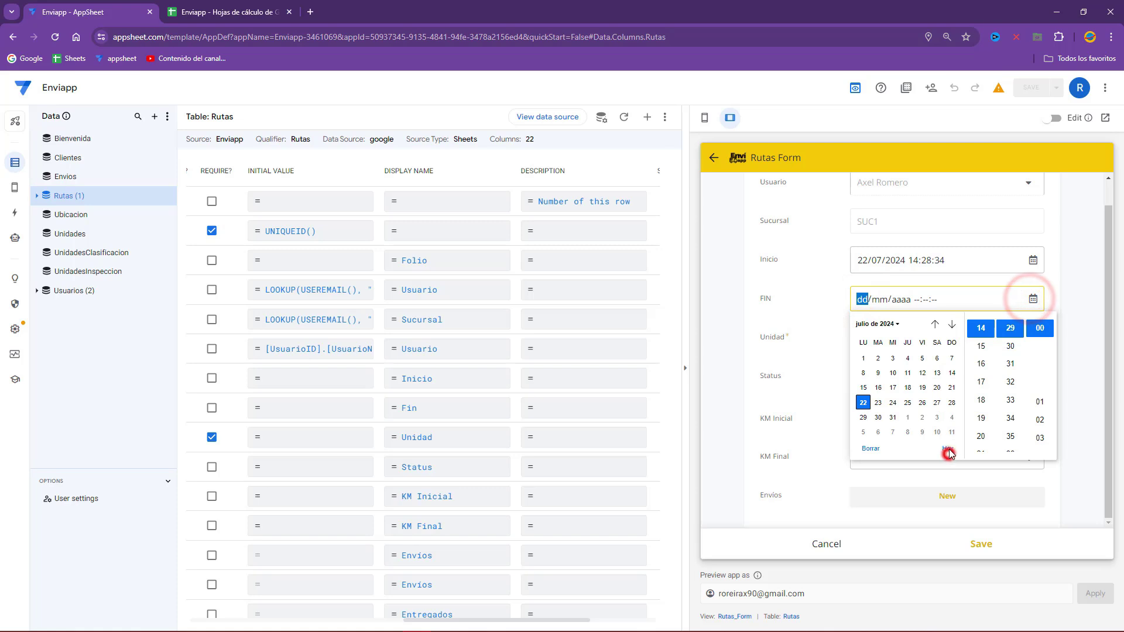
left_click(818, 259)
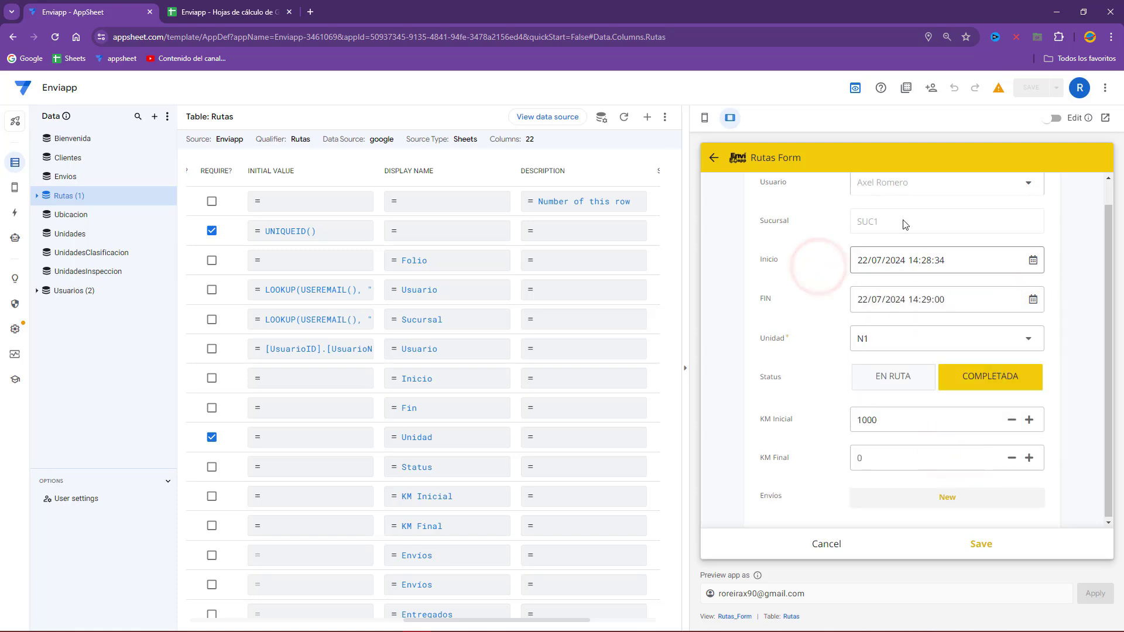
left_click(876, 457)
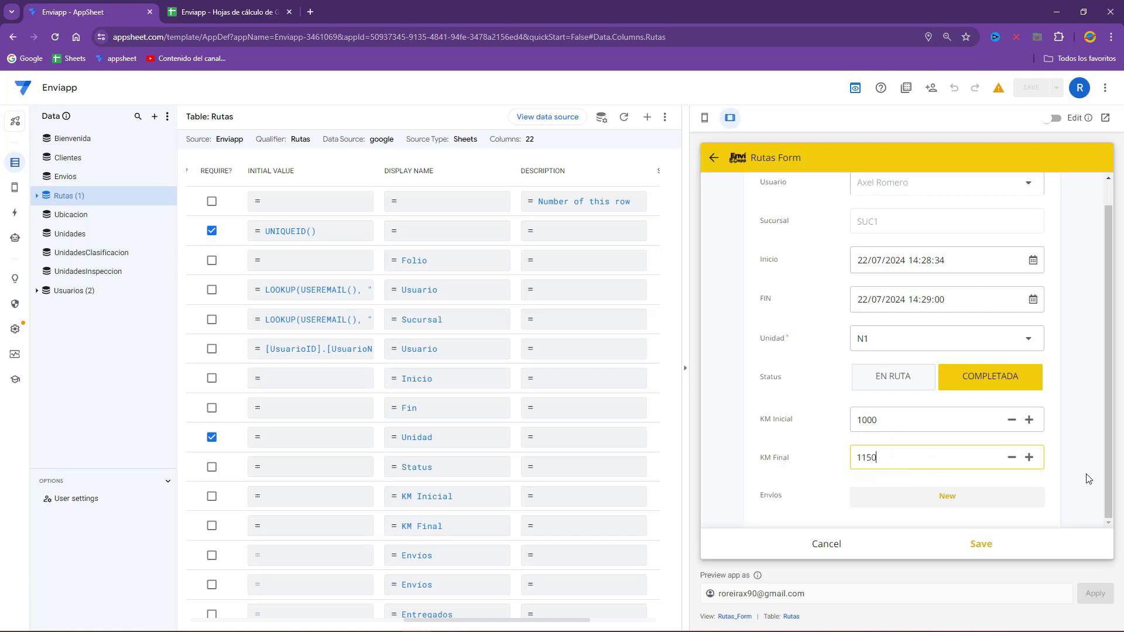
left_click(981, 543)
- Switch to Google Sheets and examine the route's RutaKMInicial and RutaKMFinal values in the Rutas sheet
left_click(234, 12)
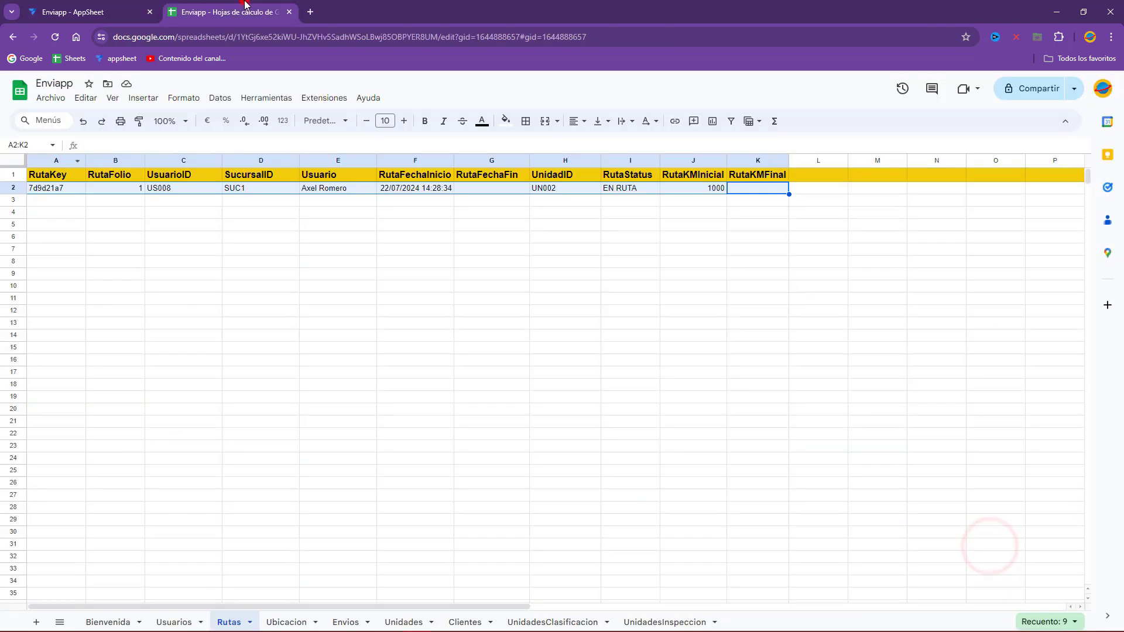
left_click(741, 188)
left_click(707, 189)
left_click(759, 186)
left_click_drag(711, 194, 757, 191)
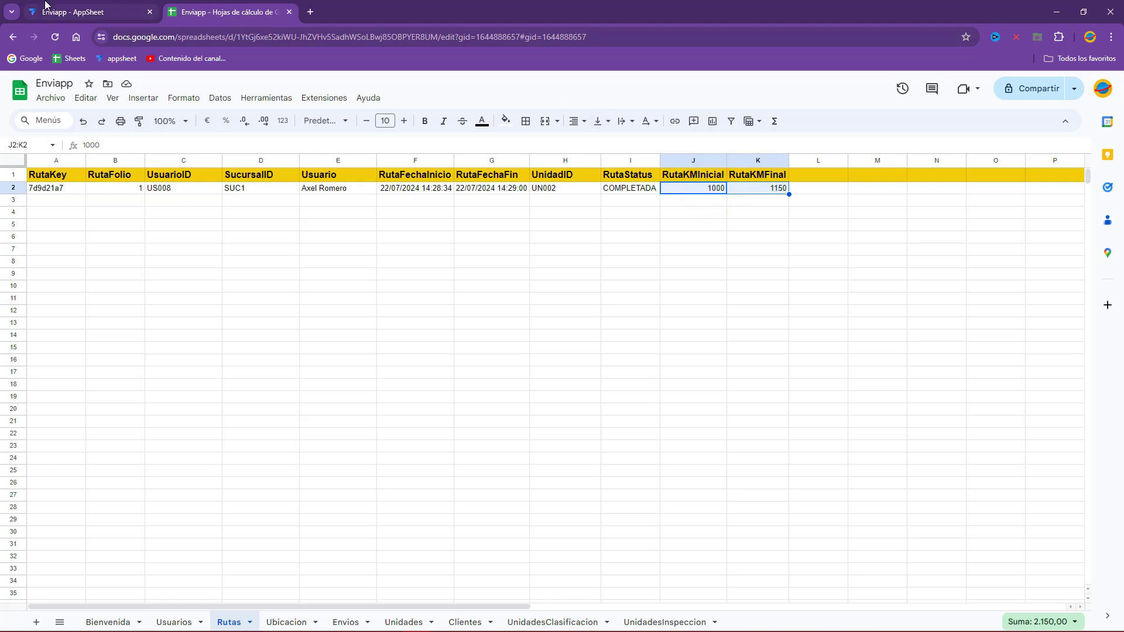
- Switch back to AppSheet and review the Rutas table's column definitions, including the RutaKMInicial column's settings
left_click(65, 5)
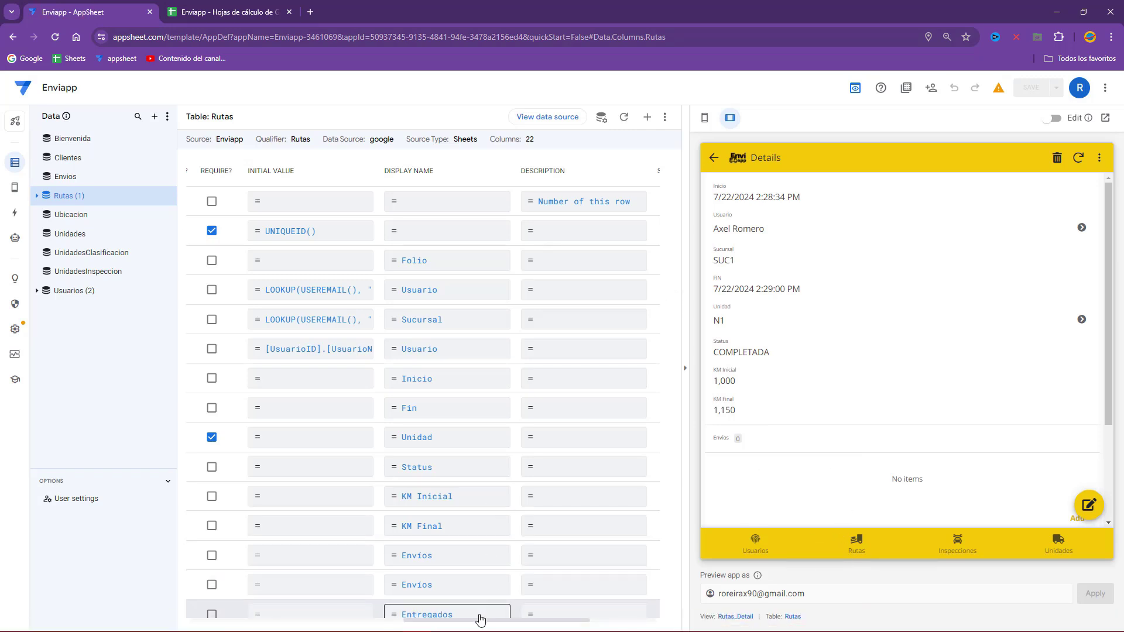
scroll(478, 619, "left", 8)
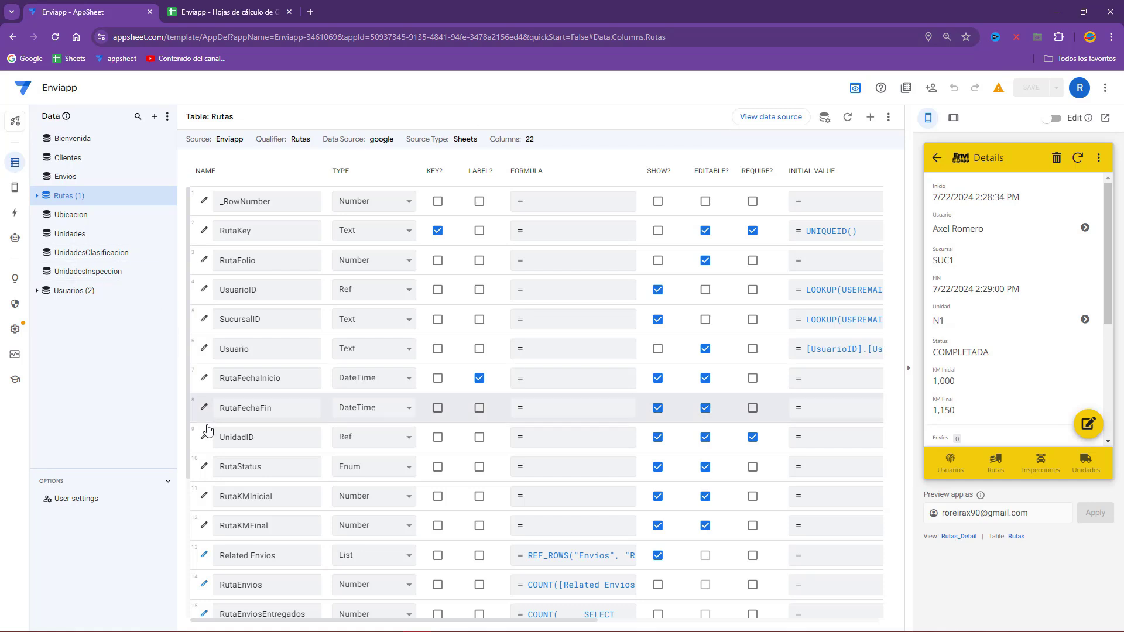
left_click(205, 496)
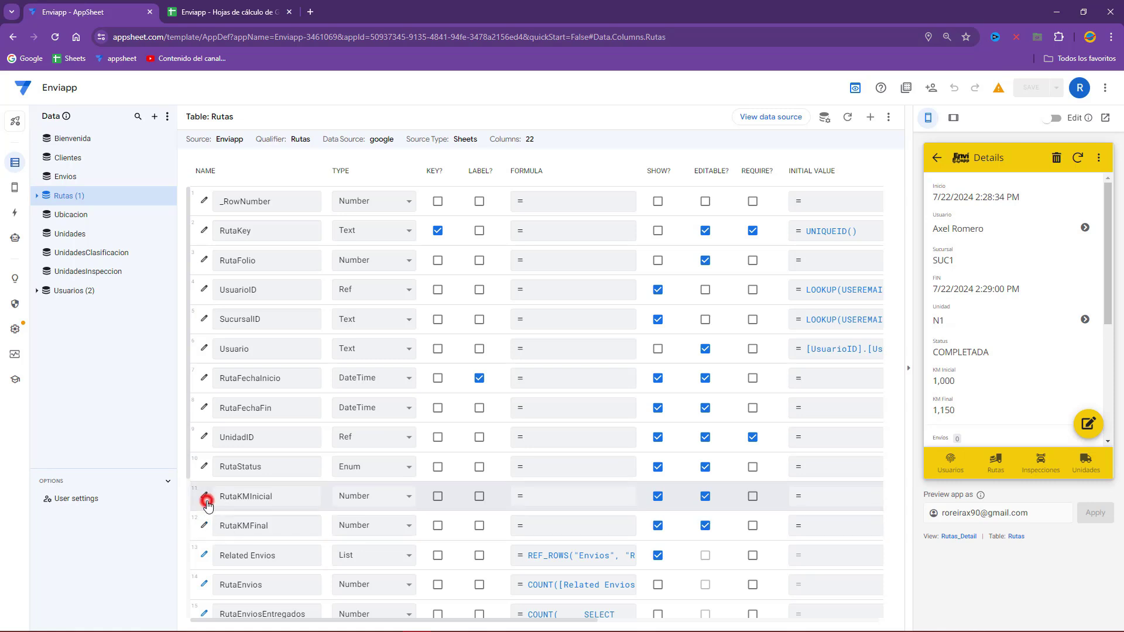
left_click(721, 134)
left_click_drag(355, 619, 554, 624)
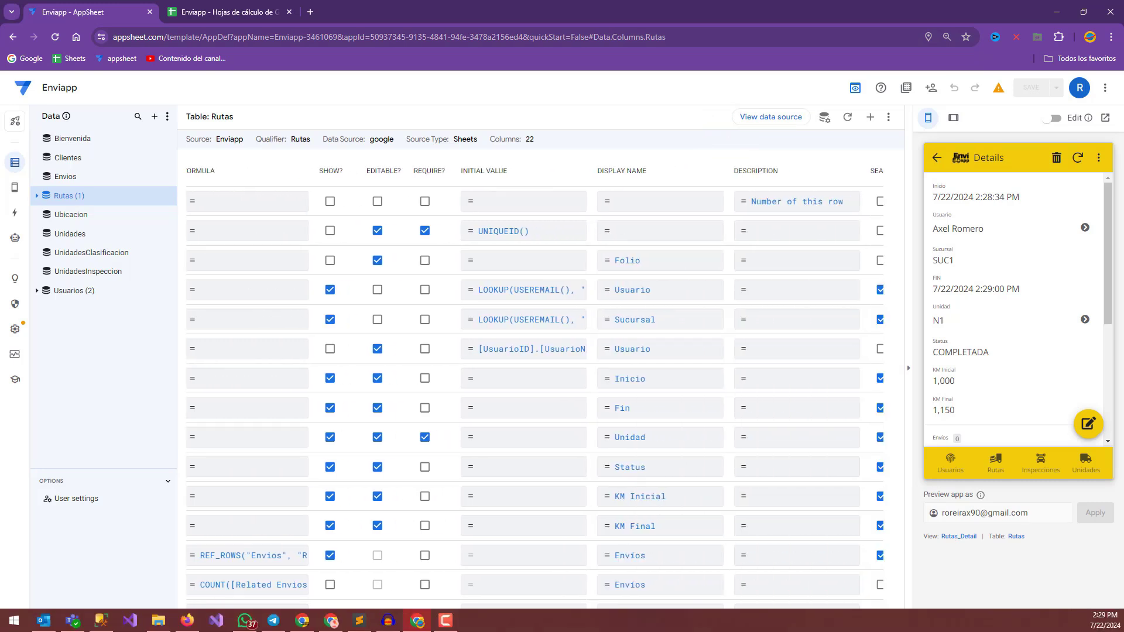
- Switch to Google Sheets and examine which UnidadID and RutaKMFinal values the next route row depends on
left_click(229, 7)
left_click_drag(62, 200, 785, 200)
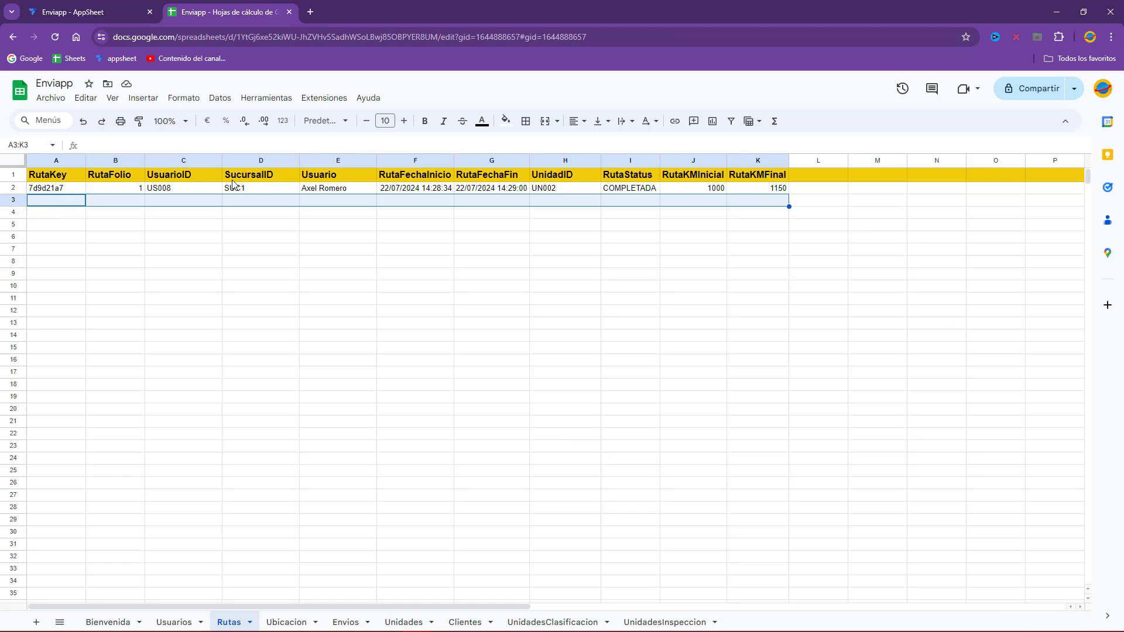
left_click(539, 190)
left_click(764, 189)
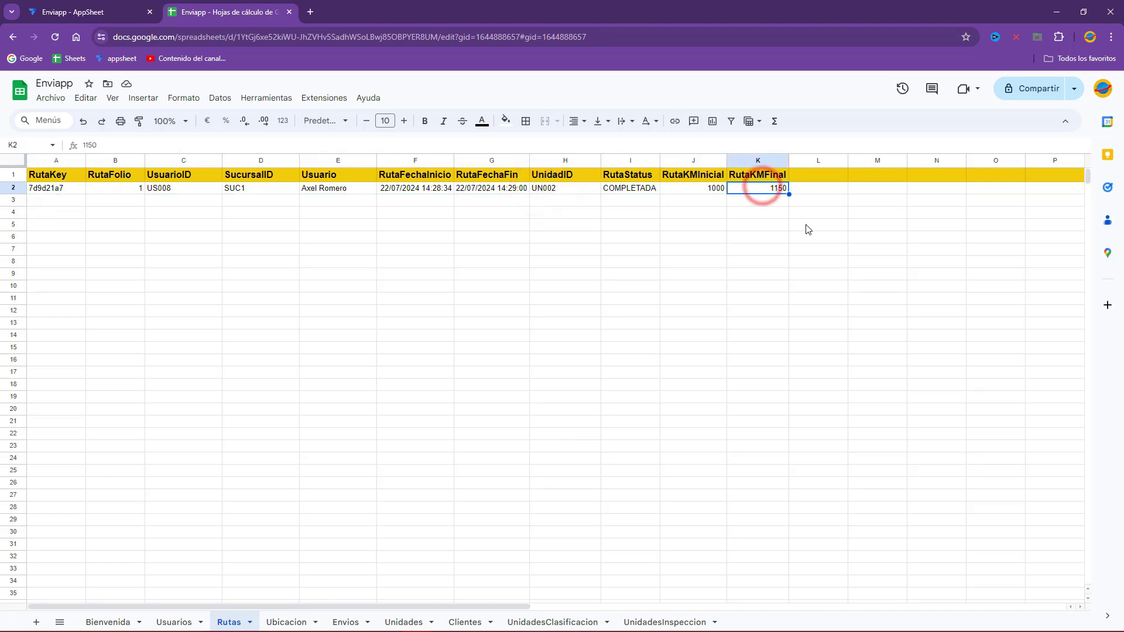
- Switch back to AppSheet and start the Initial Value expression of RutaKMInicial with a SELECT nested inside MAX
left_click(95, 6)
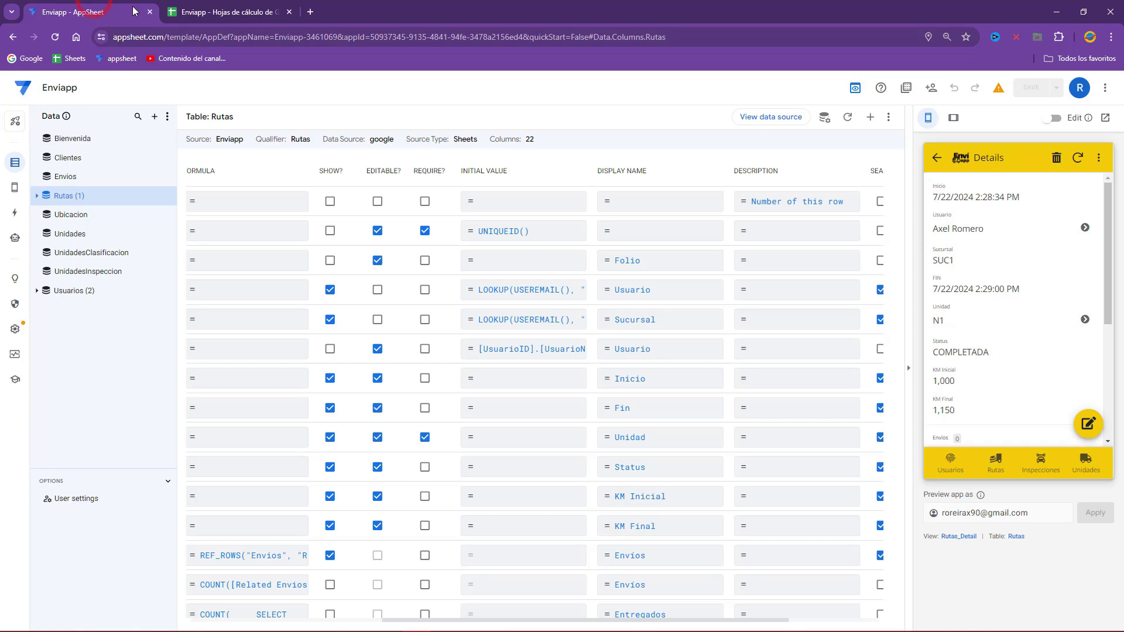
left_click(551, 499)
left_click(422, 176)
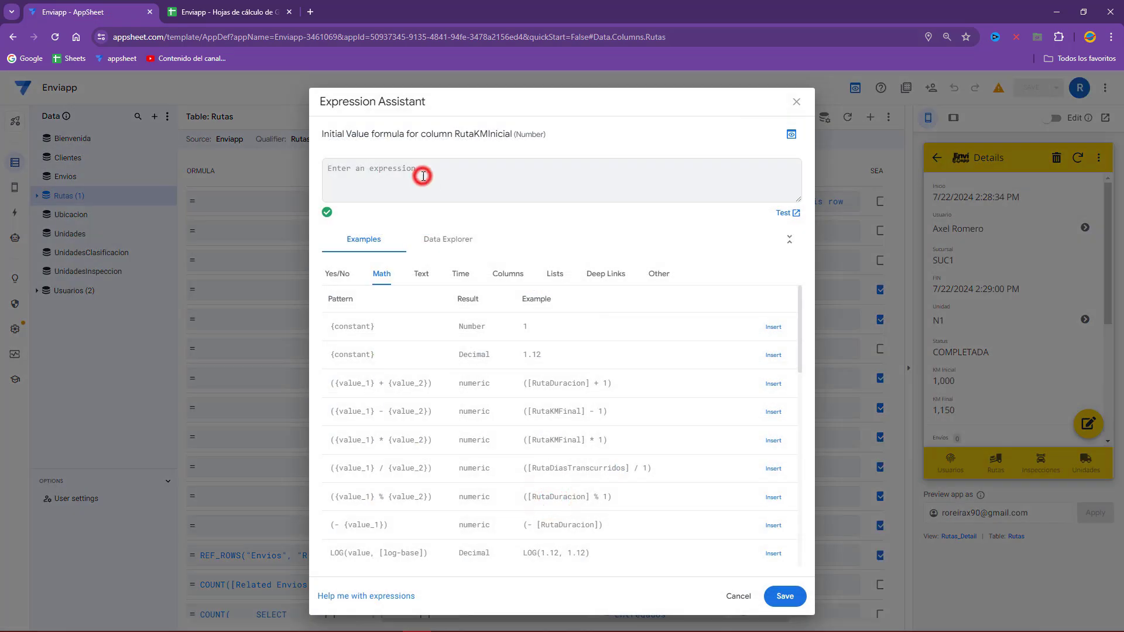
left_click(795, 196)
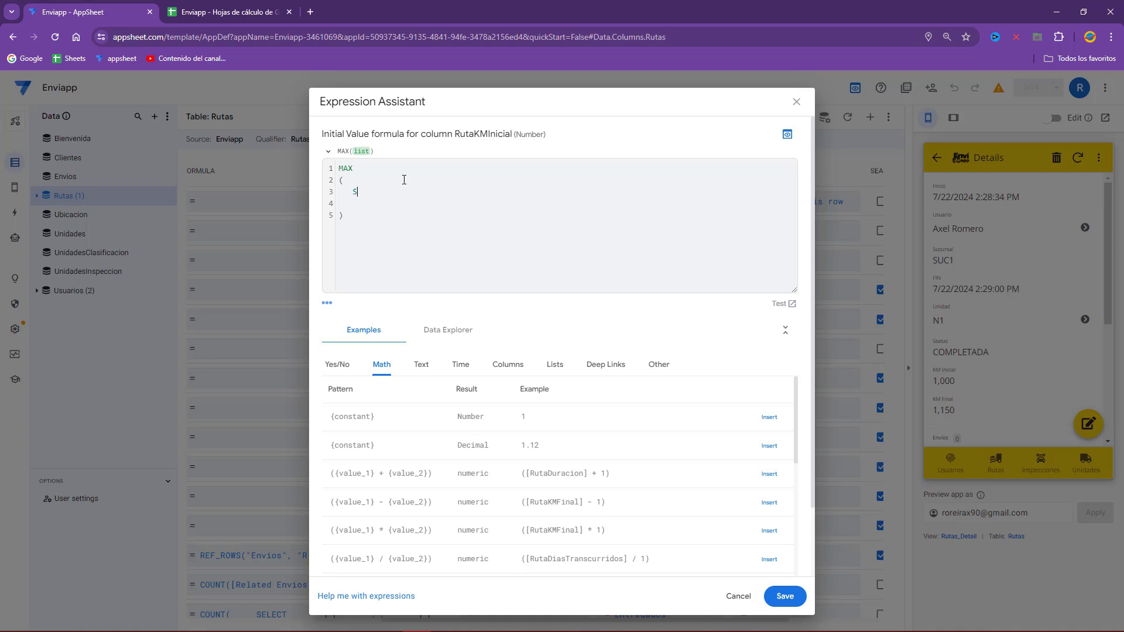
type("(")
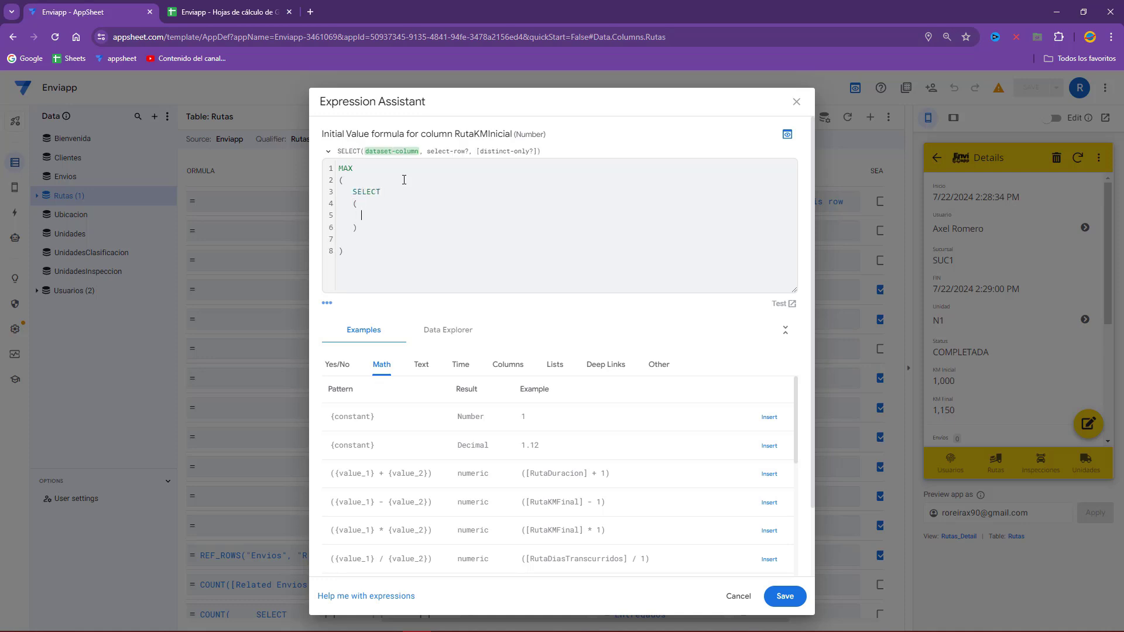
- Copy the name of the Rutas sheet from Google Sheets and insert it inside the SELECT in AppSheet
left_click(228, 10)
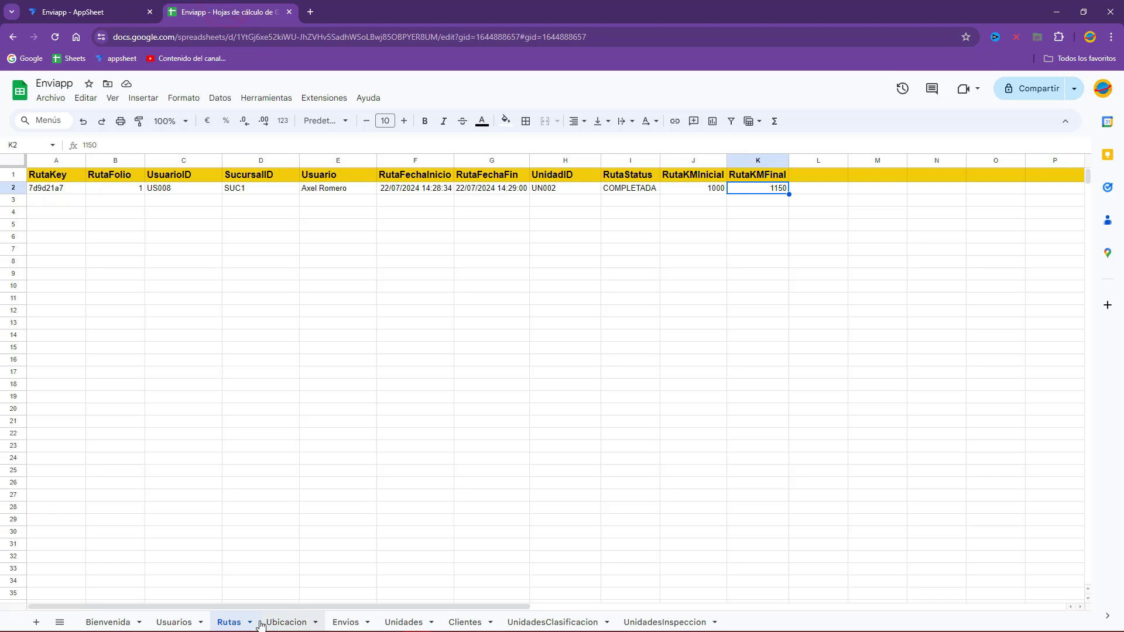
right_click(240, 619)
left_click(252, 479)
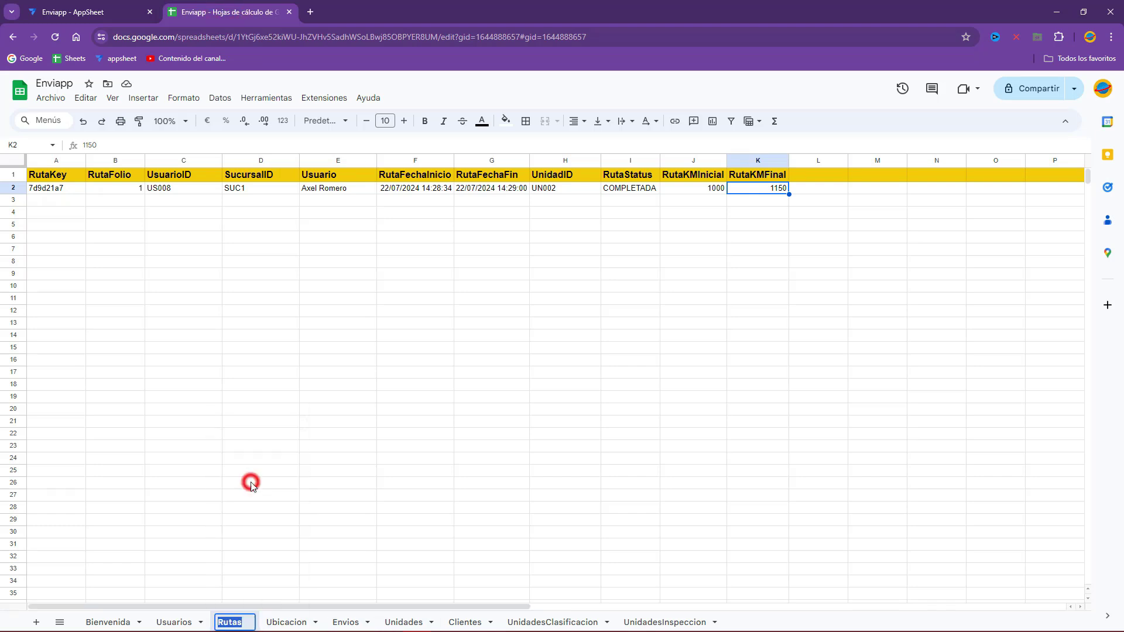
left_click(126, 9)
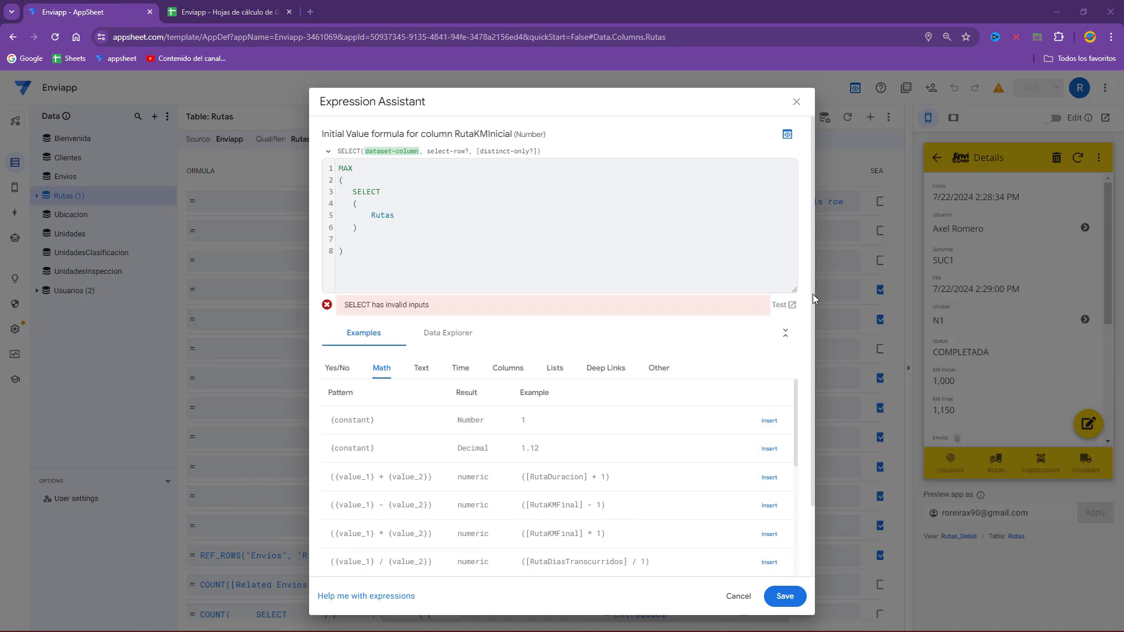
- Complete the SELECT's column reference as Rutas[RutaKMFinal] and add a comma on a new line for the condition
left_click(518, 240)
left_click(493, 213)
type("[")
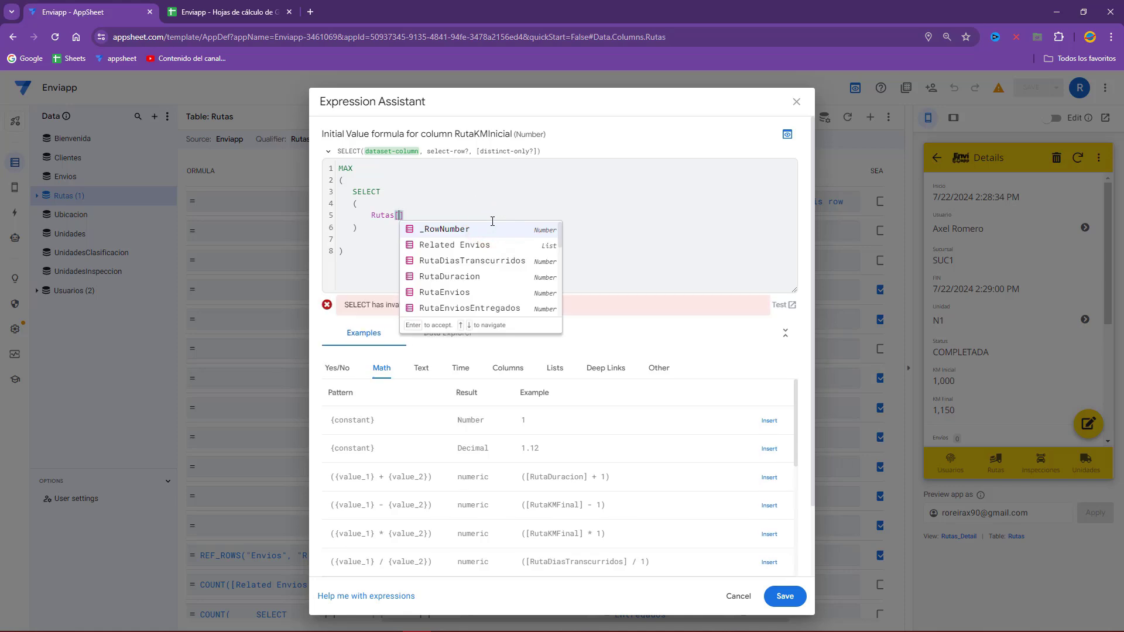
type("Km")
left_click(464, 229)
key("Return")
type(",")
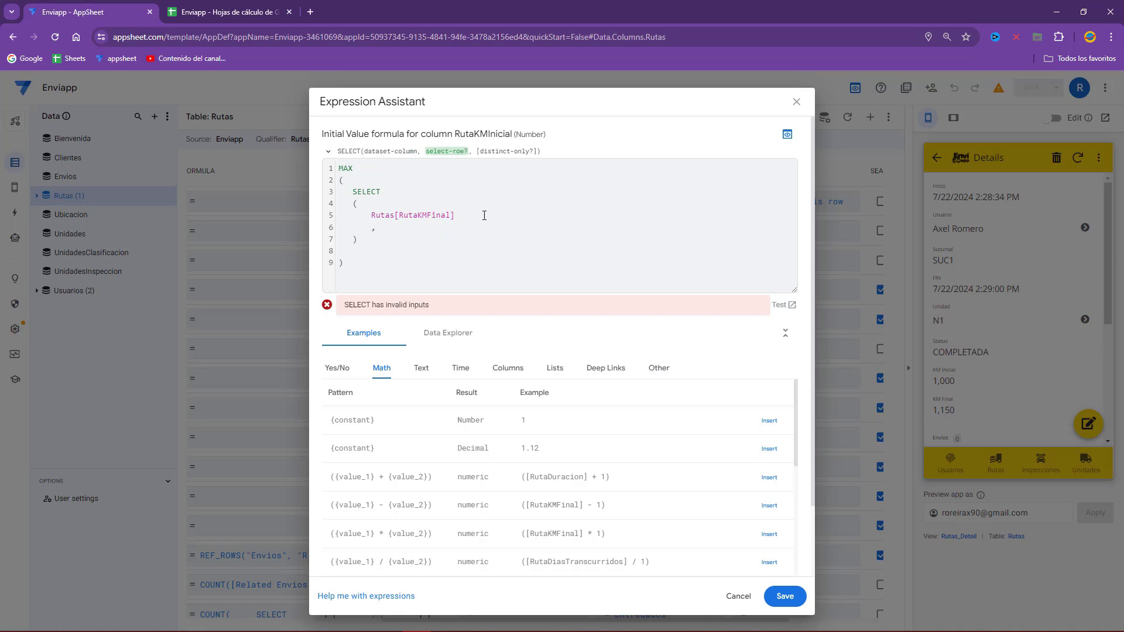
- Add the SELECT condition [UnidadID] = [_THISROW].[UnidadID] and remove the empty line before the closing parenthesis of MAX
type("[")
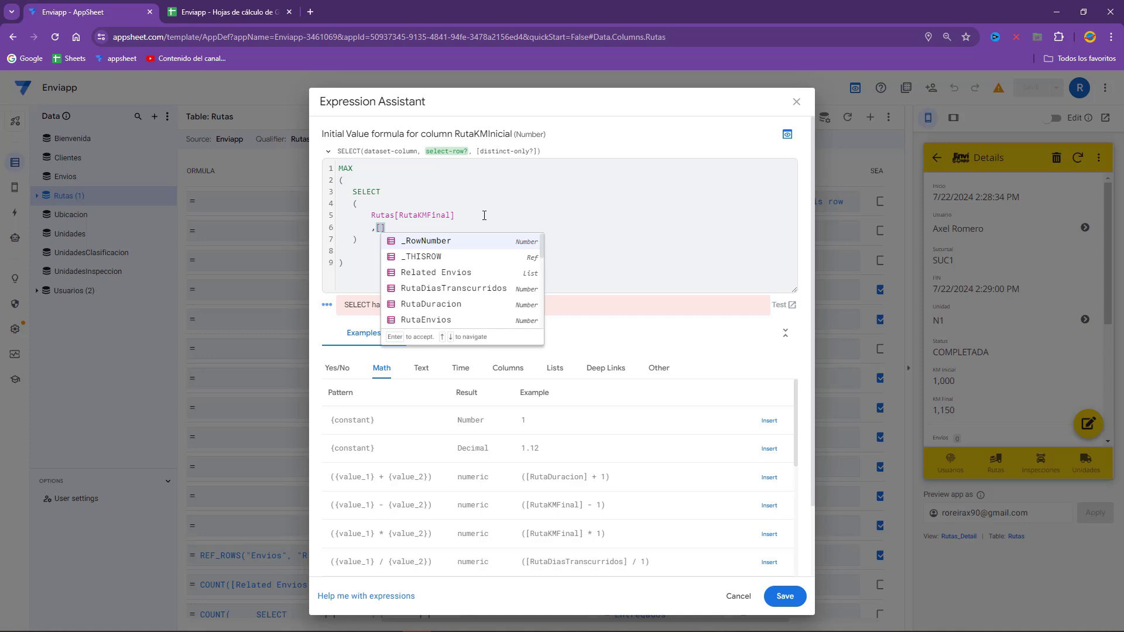
type("Unida")
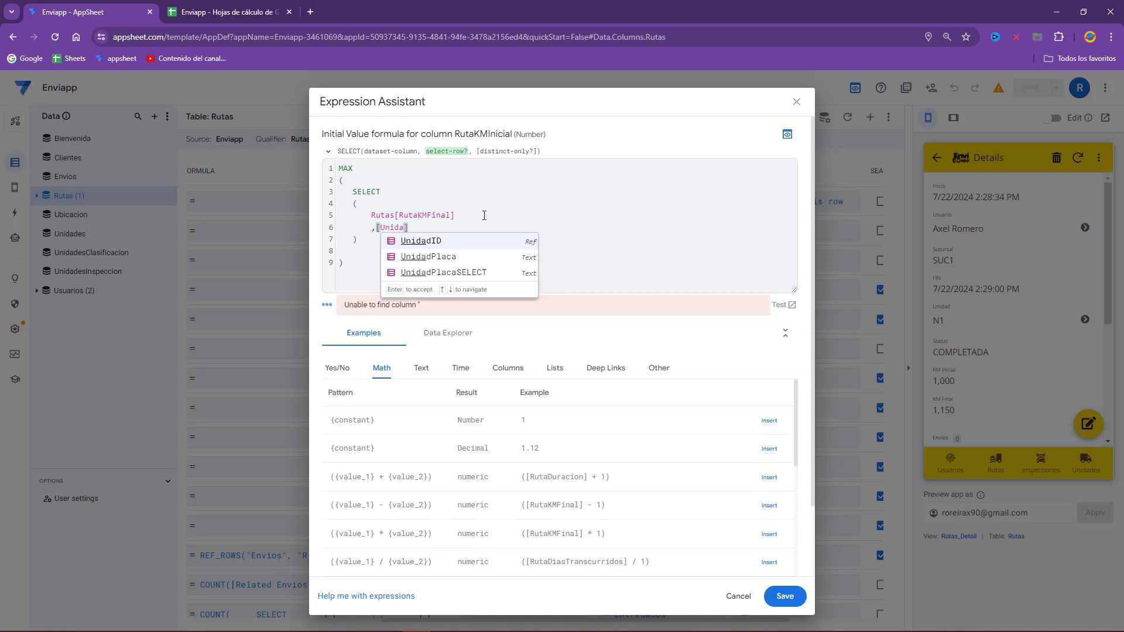
left_click(446, 245)
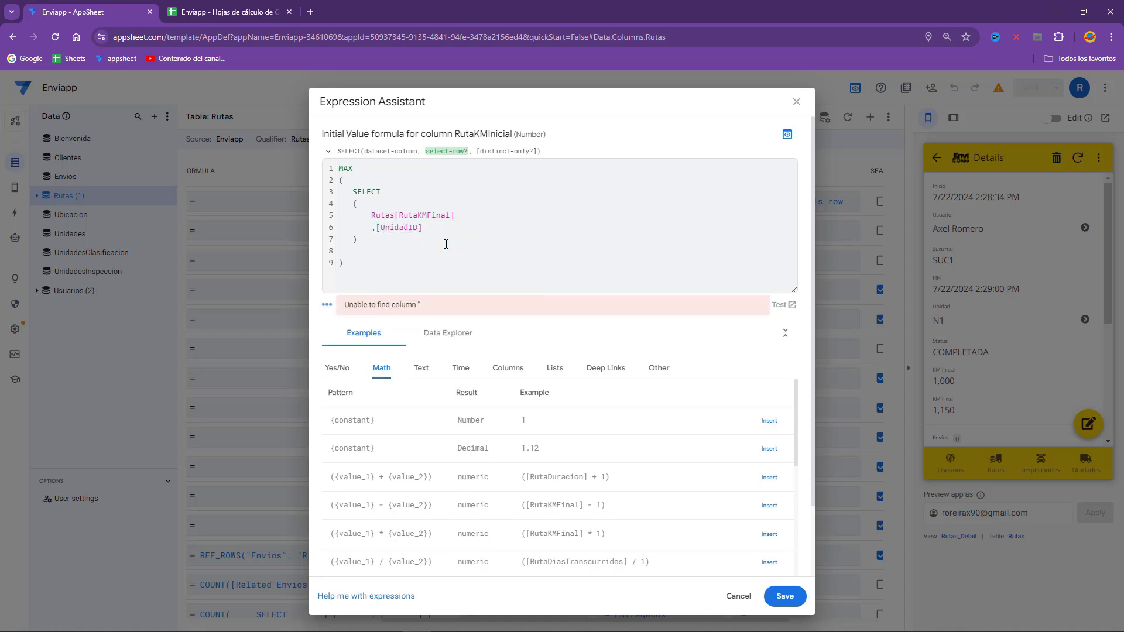
type("= [_TH")
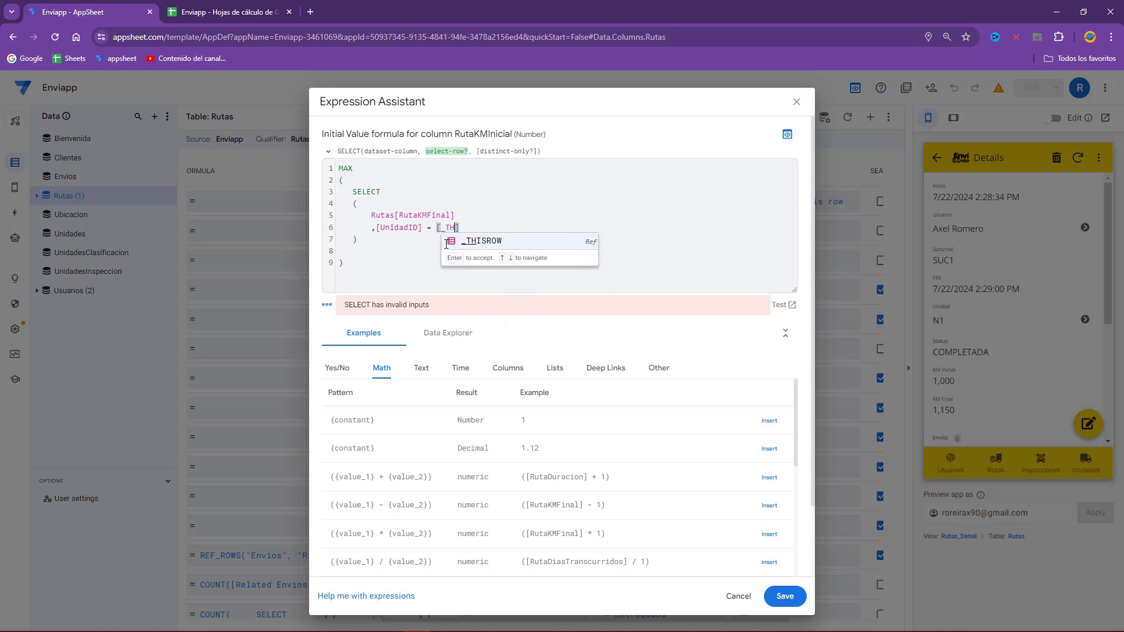
key("Return")
type(".[Un")
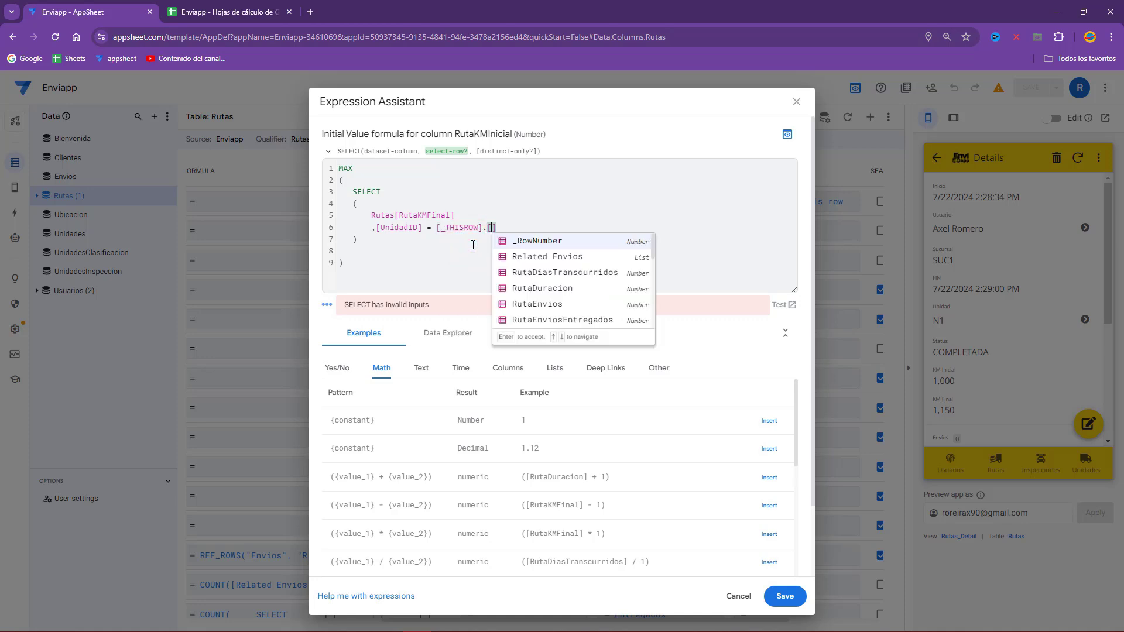
type("ida")
left_click(542, 243)
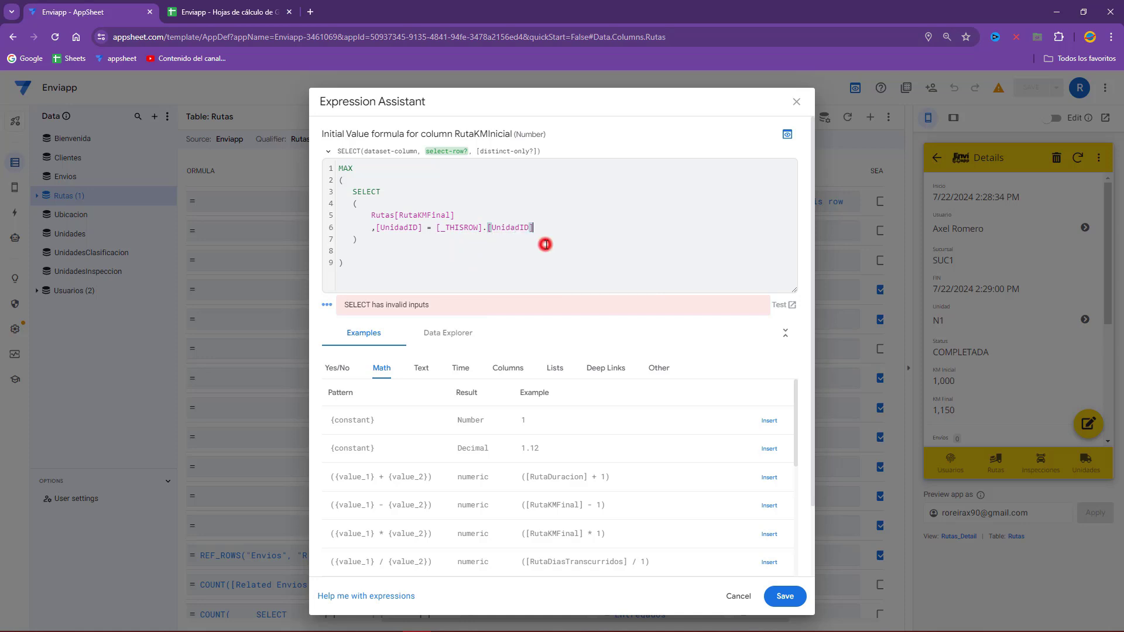
left_click(400, 238)
key("Delete")
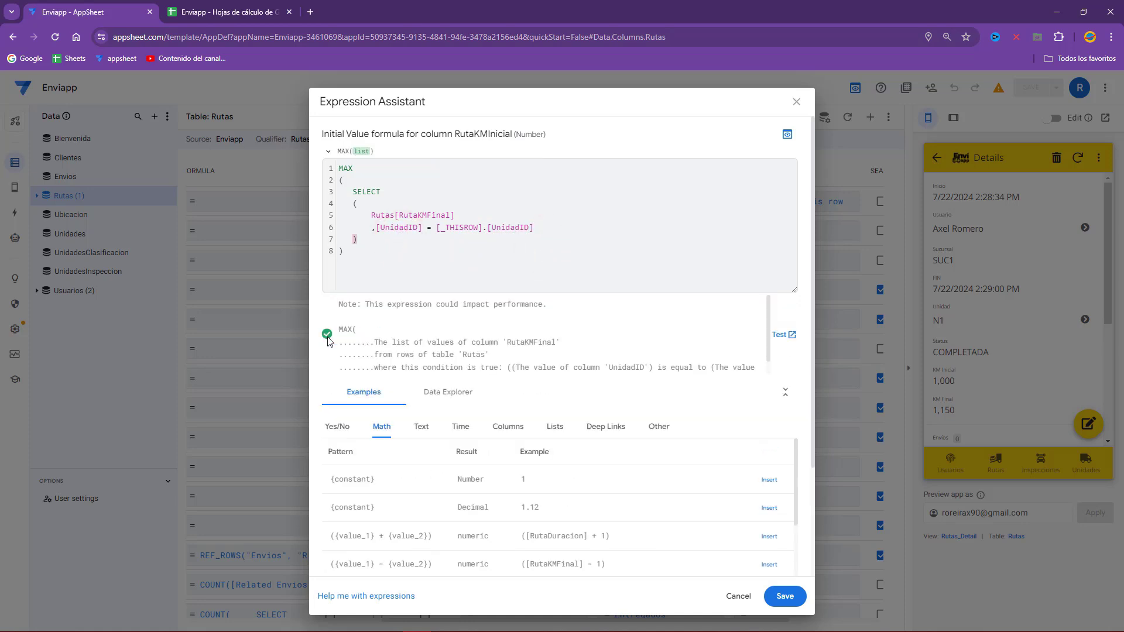
- Save the Initial Value expression of RutaKMInicial and save the app
left_click(785, 596)
left_click(1031, 87)
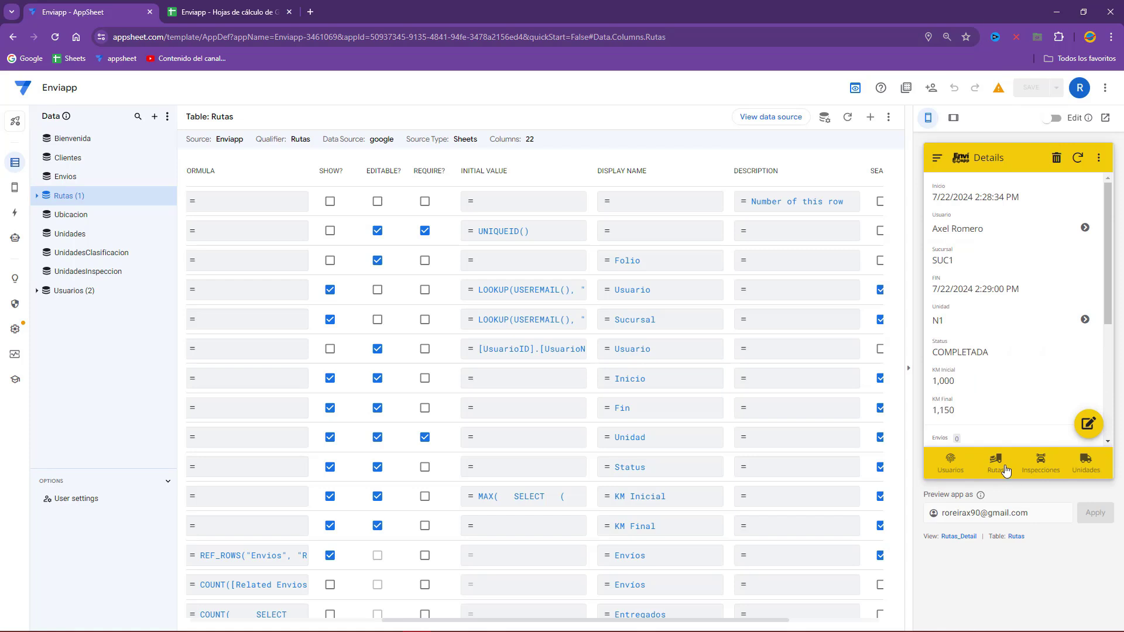
- Start a new route in the tablet-size preview of the Rutas view, choose unit N1 and check its KM Inicial
left_click(1005, 468)
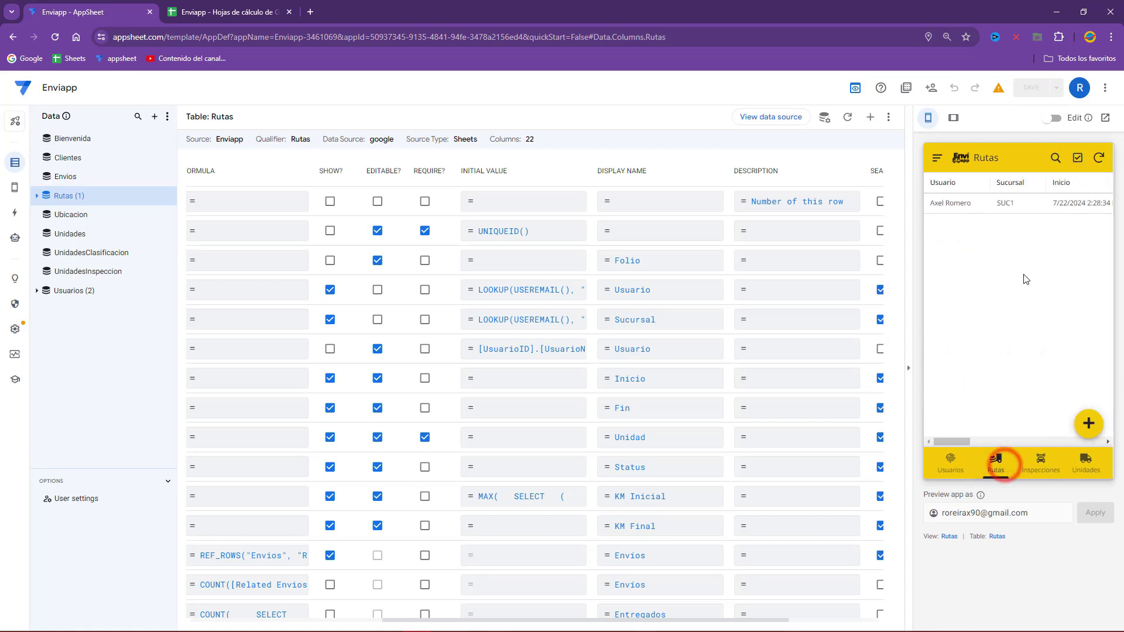
left_click(1081, 418)
scroll(1030, 305, "down", 2)
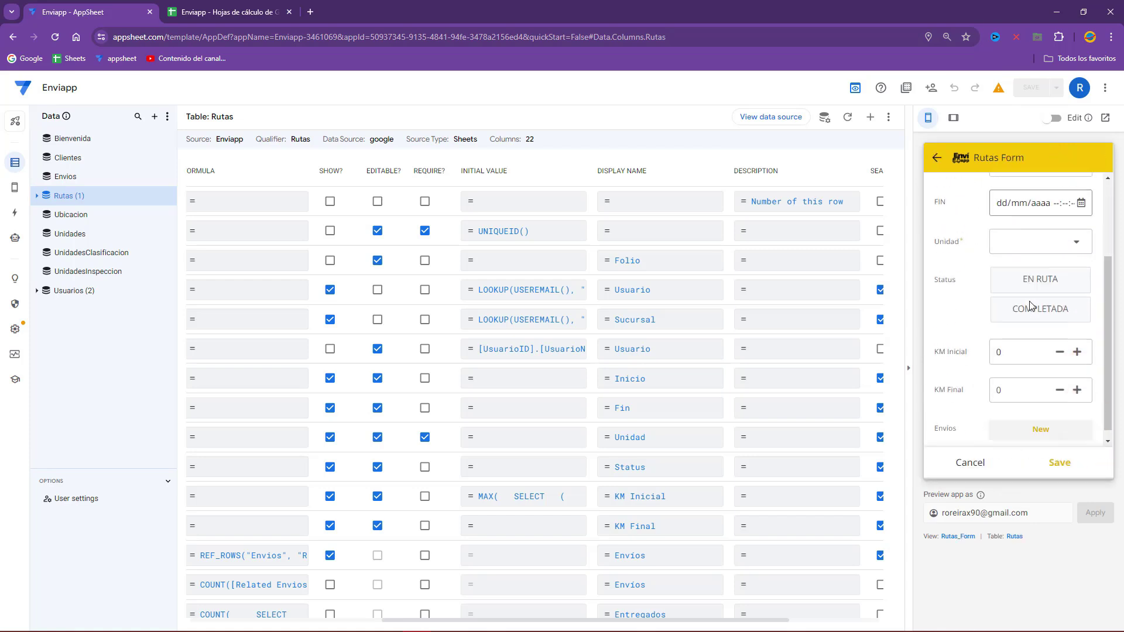
left_click(949, 118)
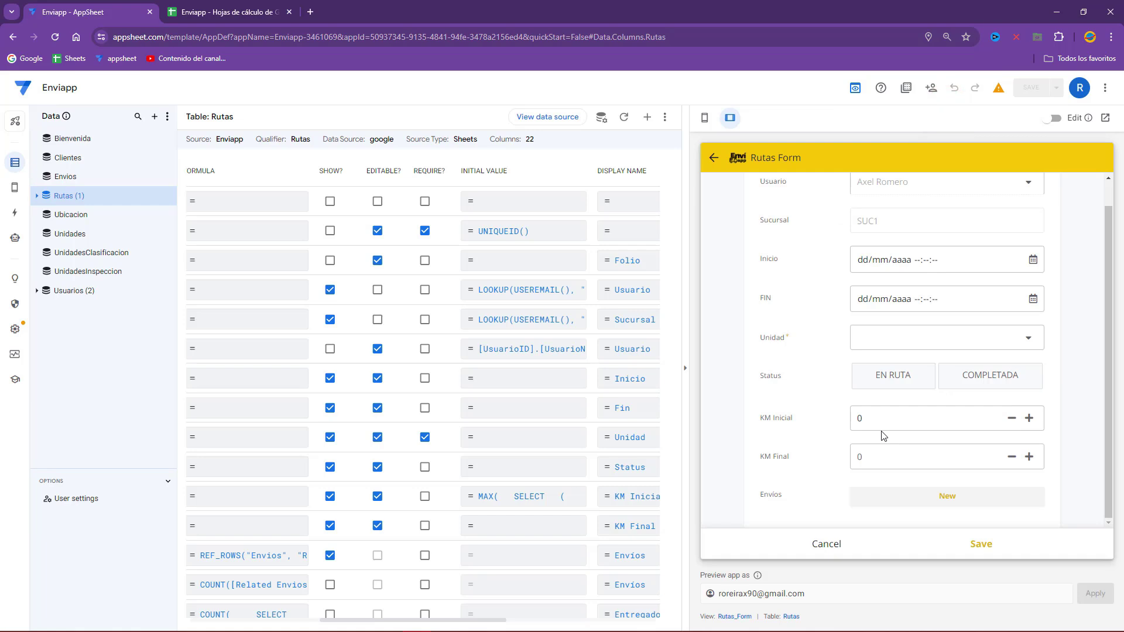
left_click(881, 339)
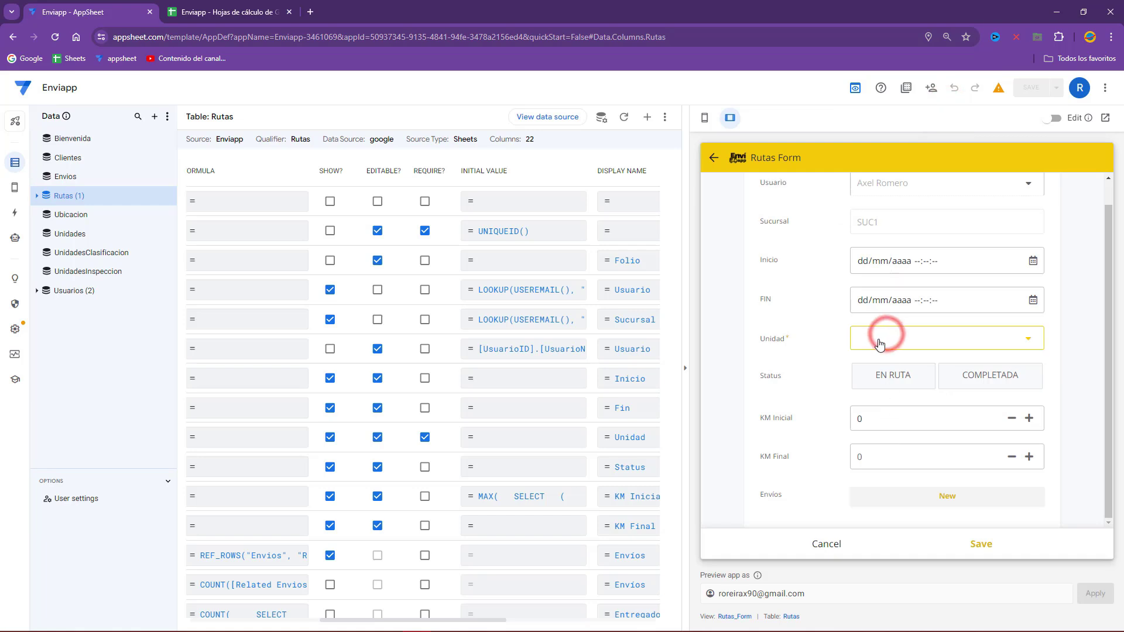
left_click(785, 245)
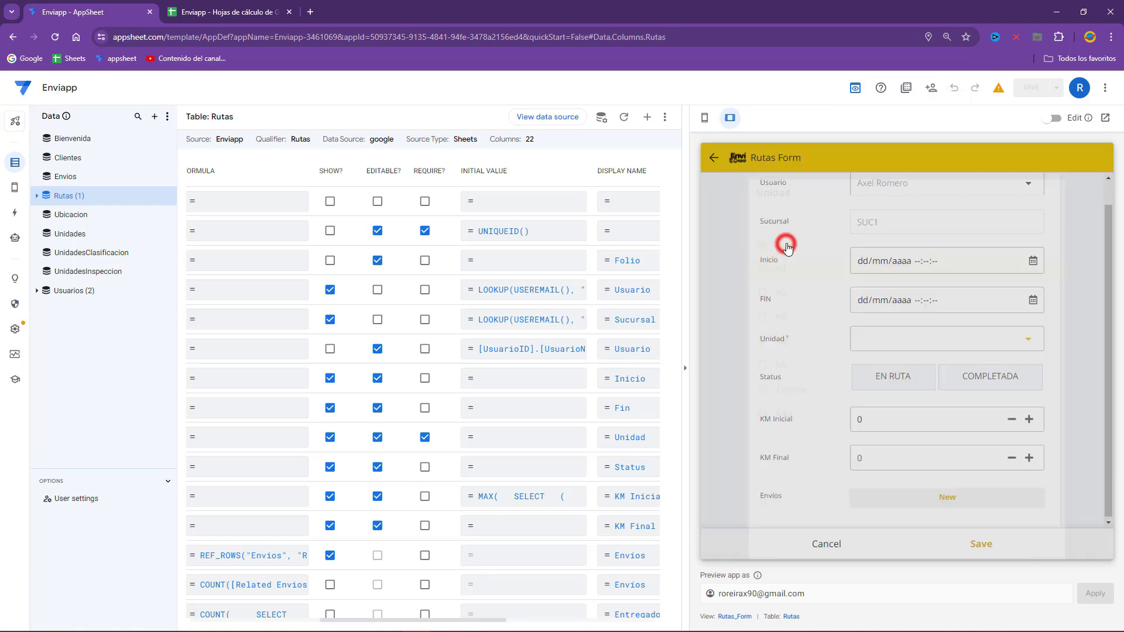
left_click(897, 420)
left_click_drag(911, 420, 845, 421)
left_click(833, 412)
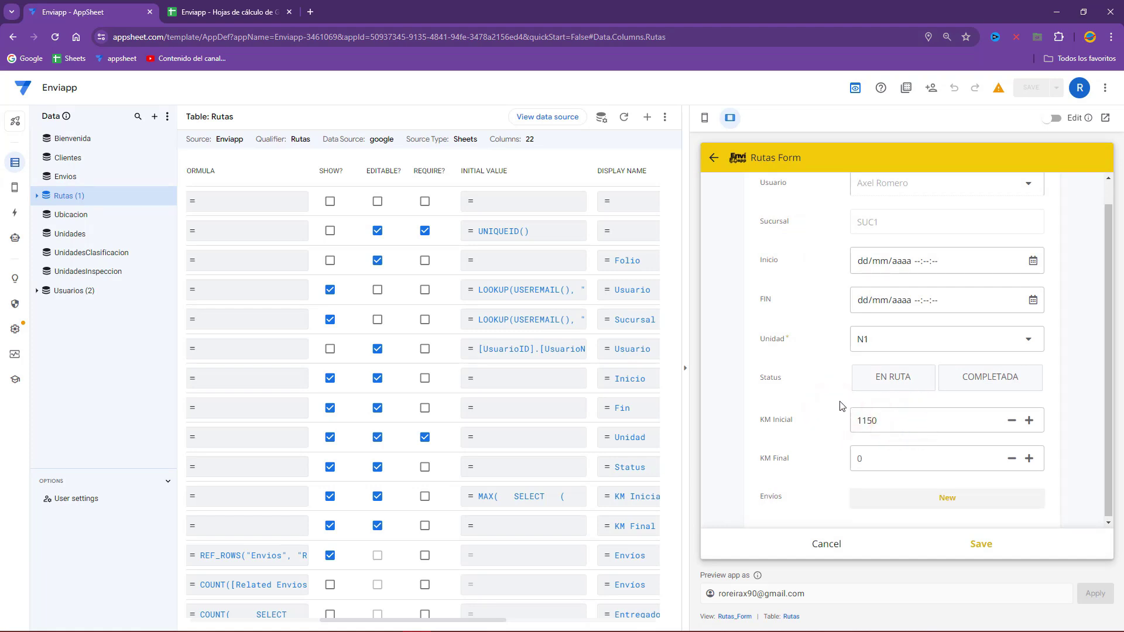
- Set the route's Inicio to 22/07/2024 14:31:16 and its FIN to 23/07/2024 14:31:20
left_click(1033, 261)
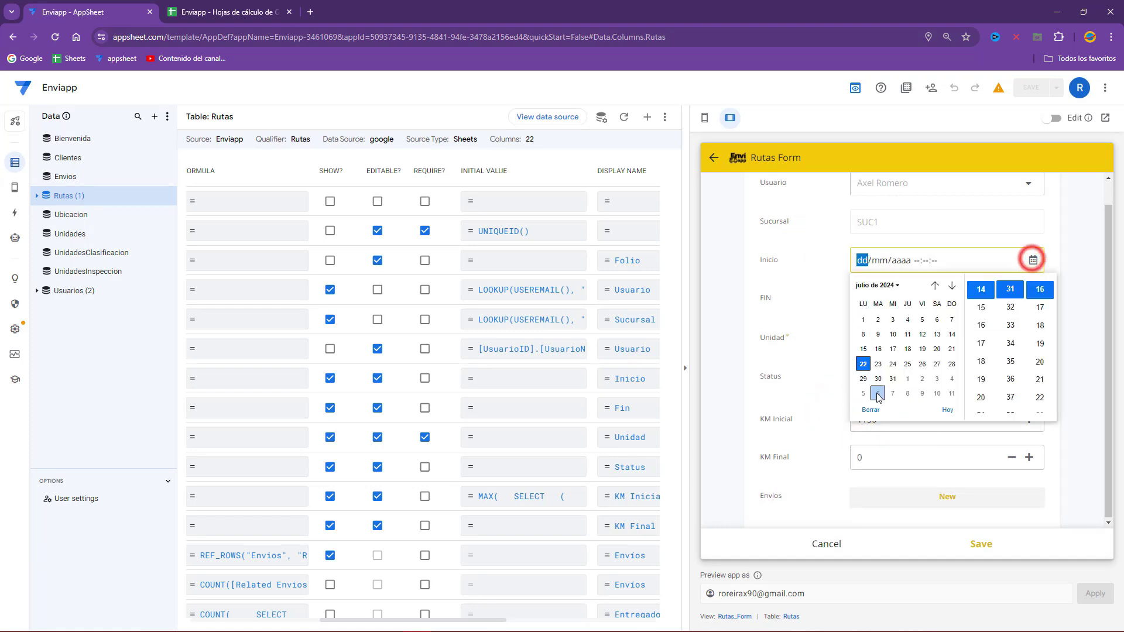
left_click(877, 364)
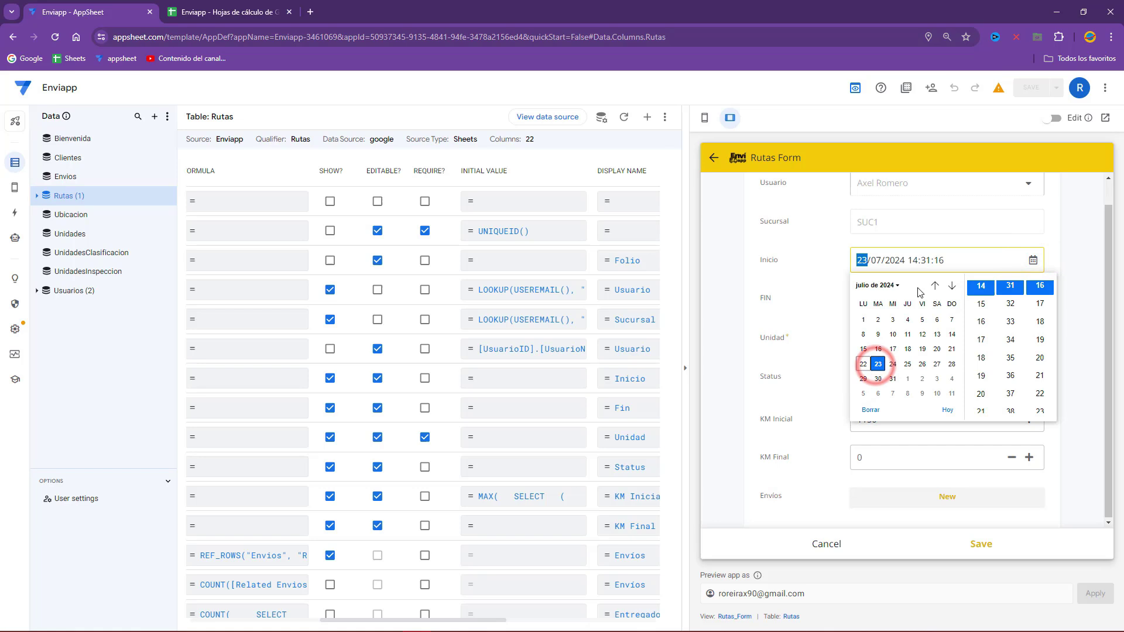
left_click(863, 364)
left_click(807, 326)
left_click(1033, 299)
left_click(878, 403)
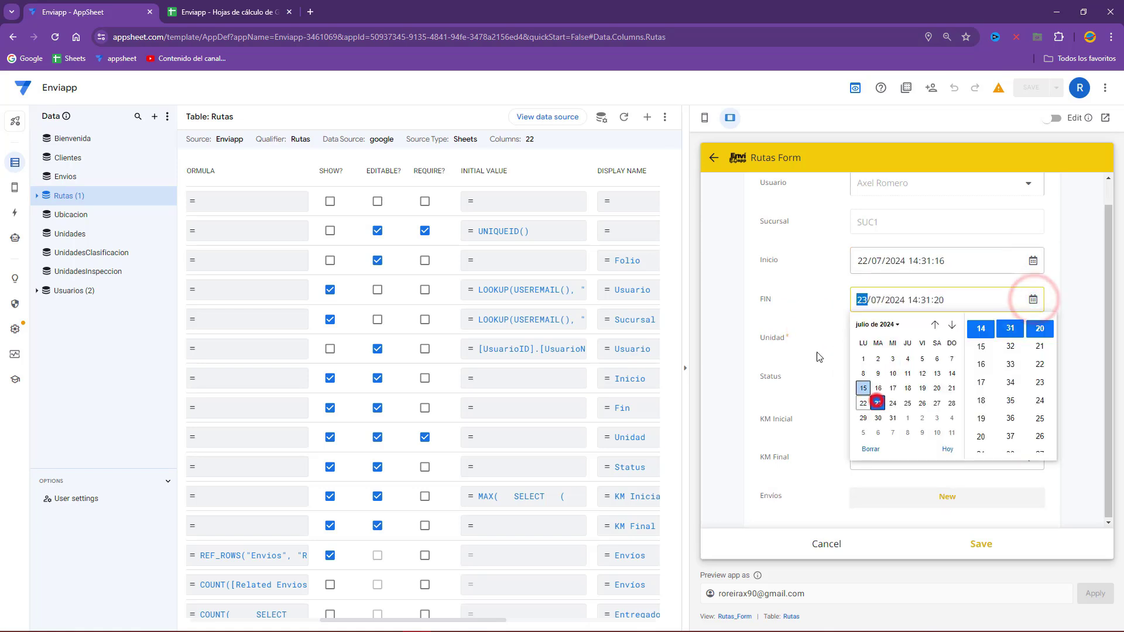
left_click(788, 307)
- Set the route's status to COMPLETADA and KM Final to 1500, and save the record
left_click(989, 380)
left_click(880, 454)
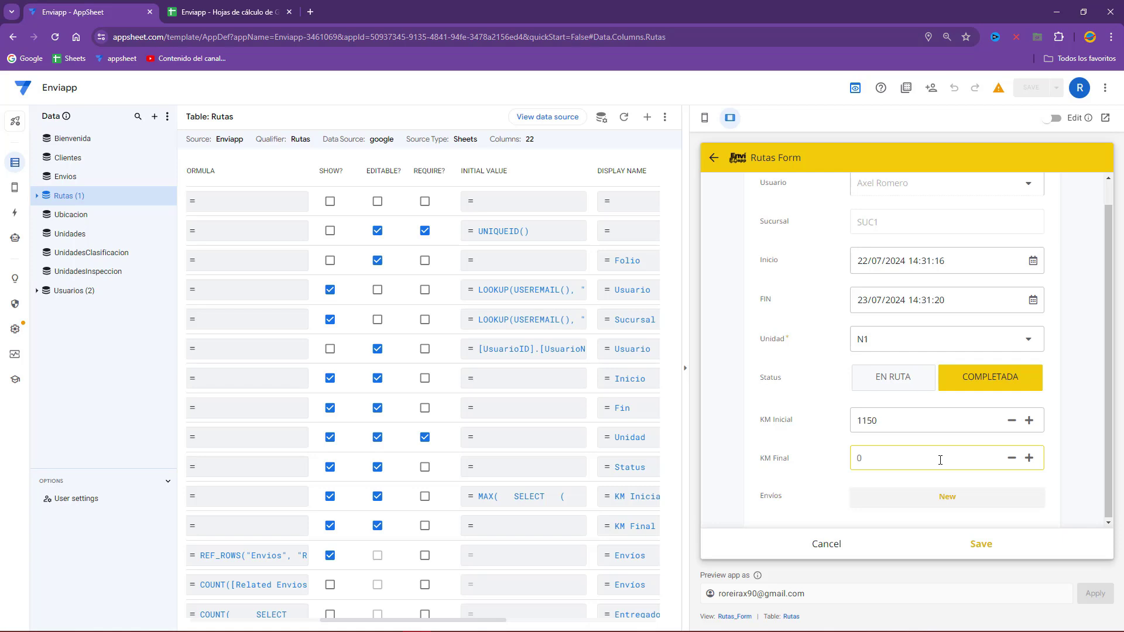
left_click(971, 541)
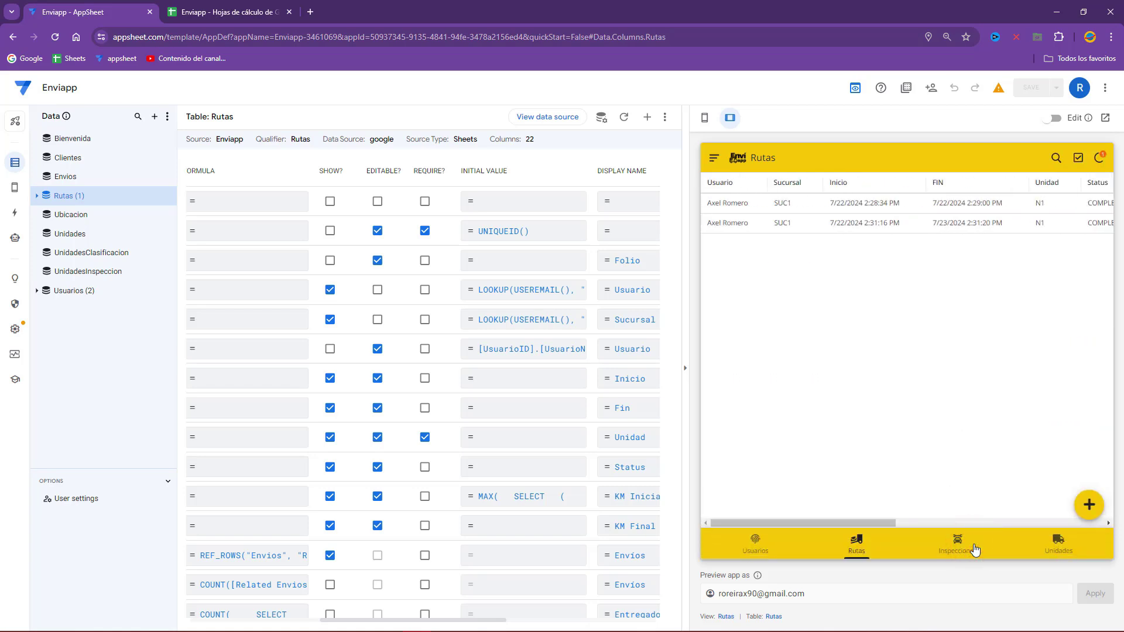
- Switch to Google Sheets and compare RutaKMInicial and RutaKMFinal between the two routes in the Rutas sheet
left_click(225, 11)
left_click(375, 238)
left_click(701, 188)
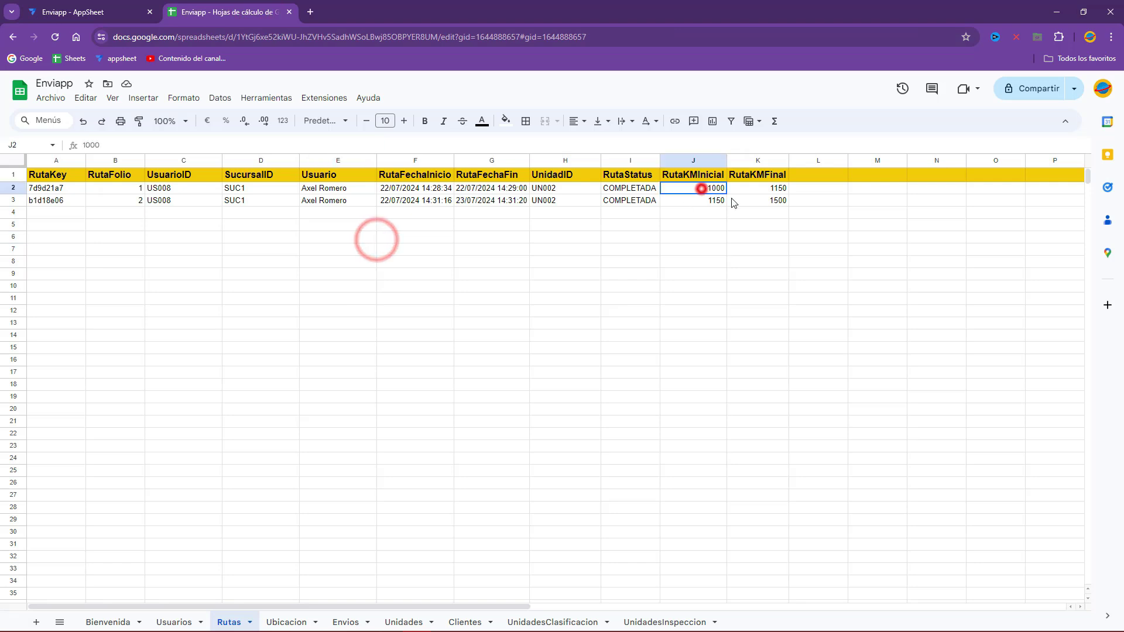
left_click_drag(733, 202, 739, 201)
left_click(743, 200)
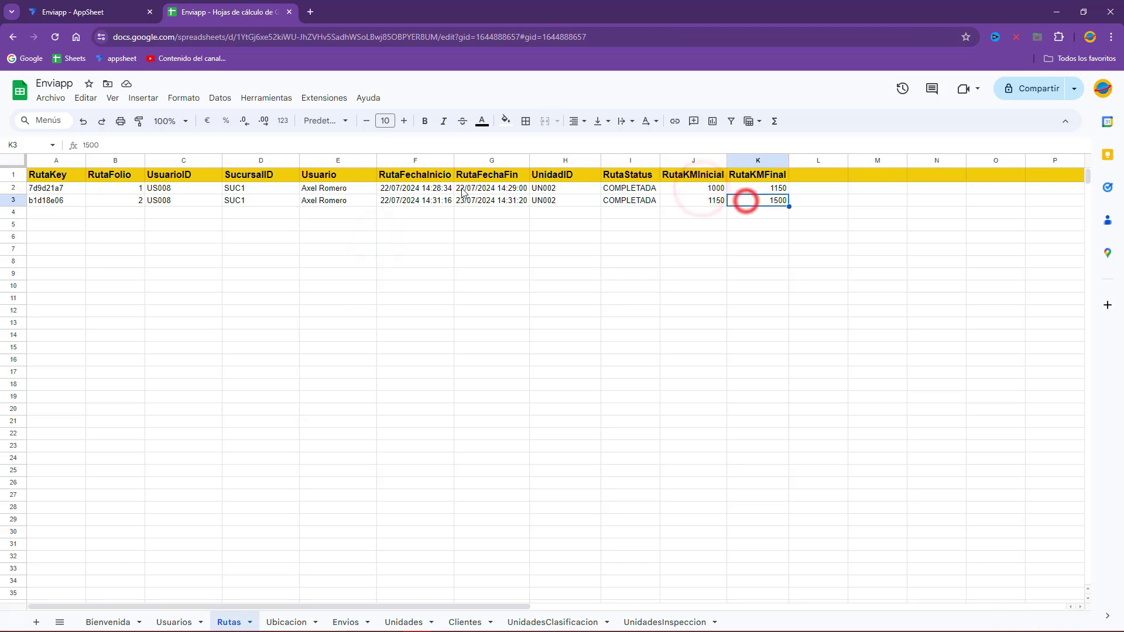
left_click(711, 189, "shift")
left_click(716, 189)
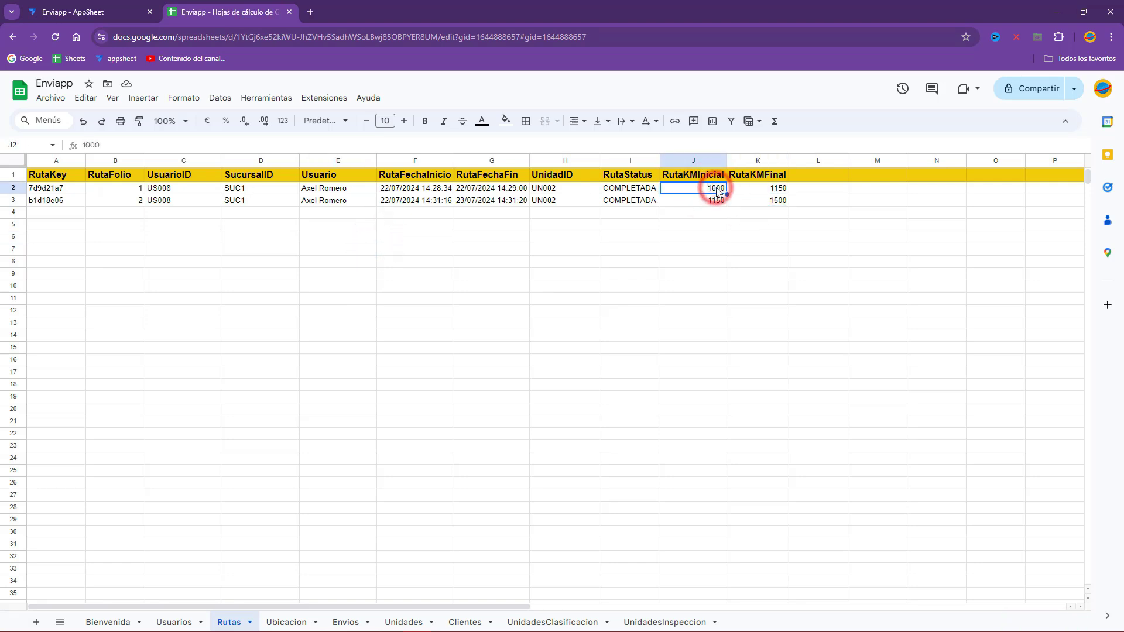
left_click(755, 190)
left_click(714, 205)
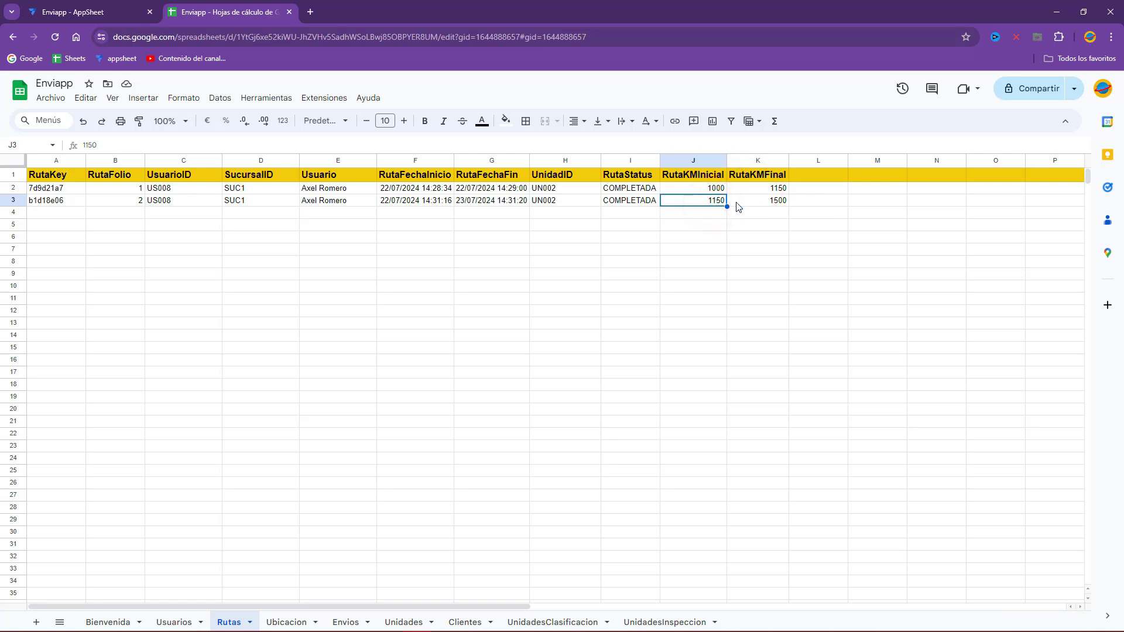
left_click(758, 204)
- Switch back to AppSheet, start another route for unit N1 and check its KM Inicial
left_click(143, 7)
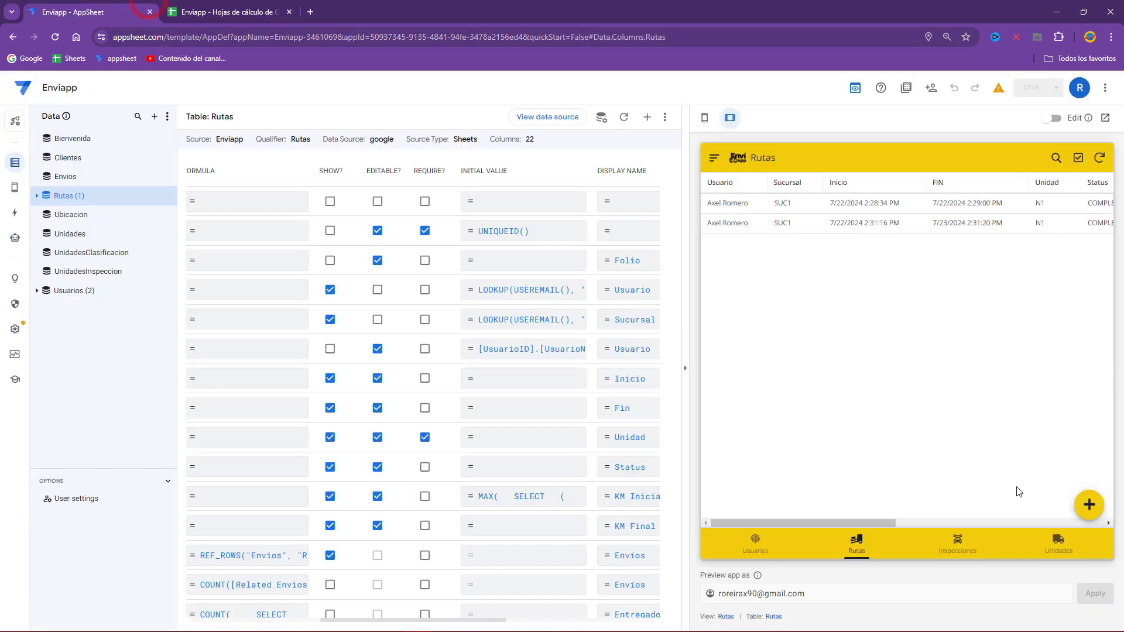
left_click(1087, 504)
left_click(988, 366)
left_click(774, 240)
scroll(861, 394, "down", 1)
left_click(884, 419)
left_click(817, 411)
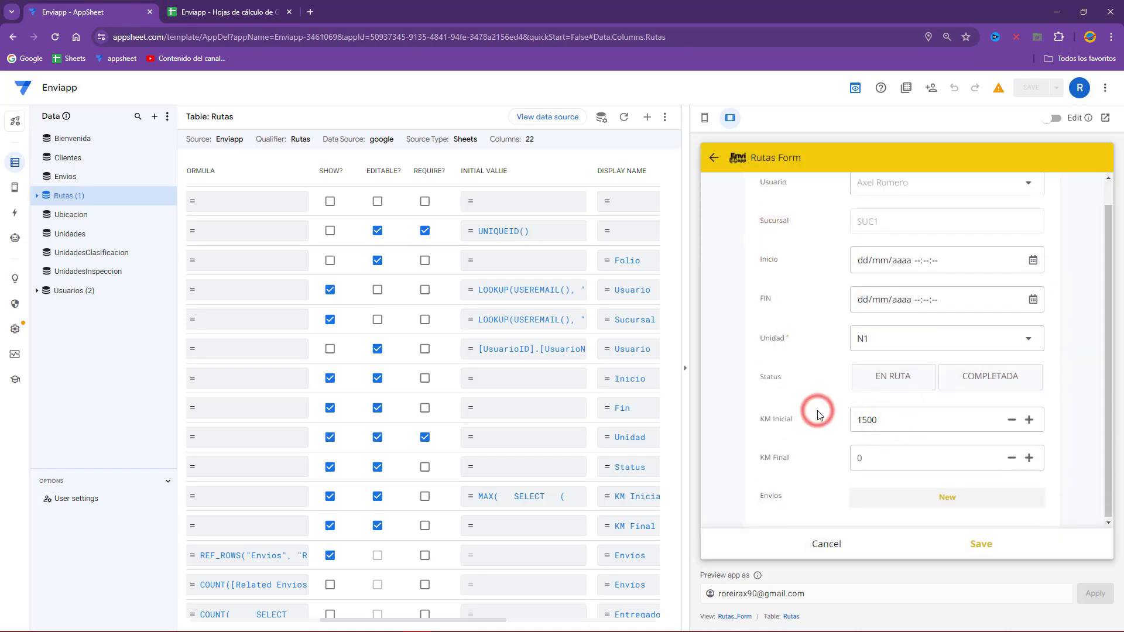
- Override the route's KM Inicial with 1400, set KM Final to 1500 and save the record
double_click(867, 426)
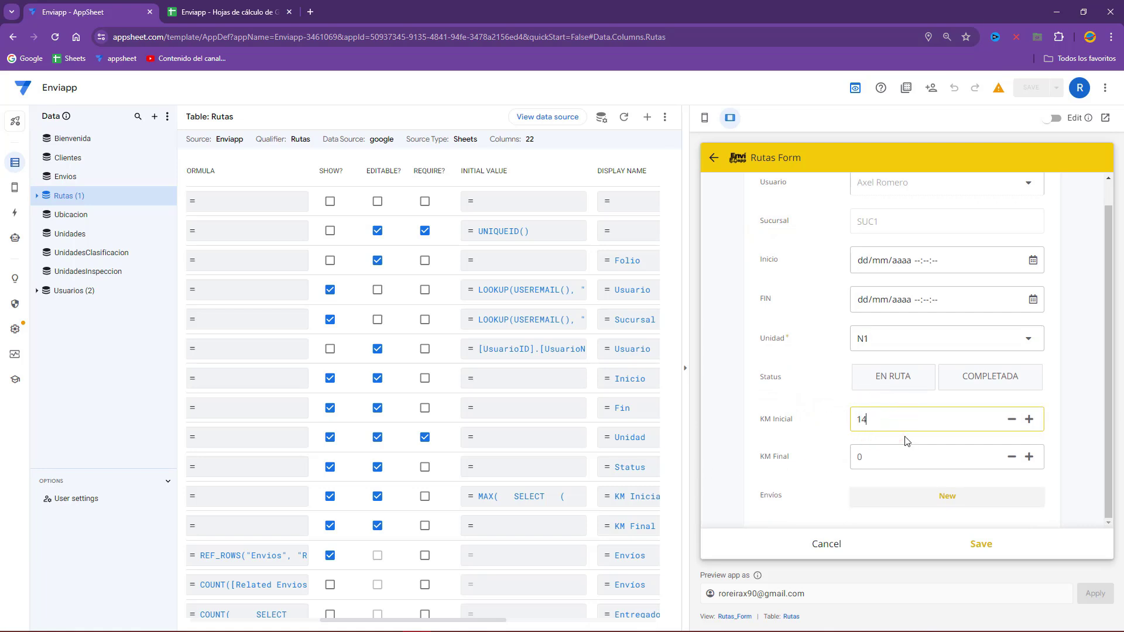
double_click(899, 457)
type("1500")
scroll(972, 409, "up", 1)
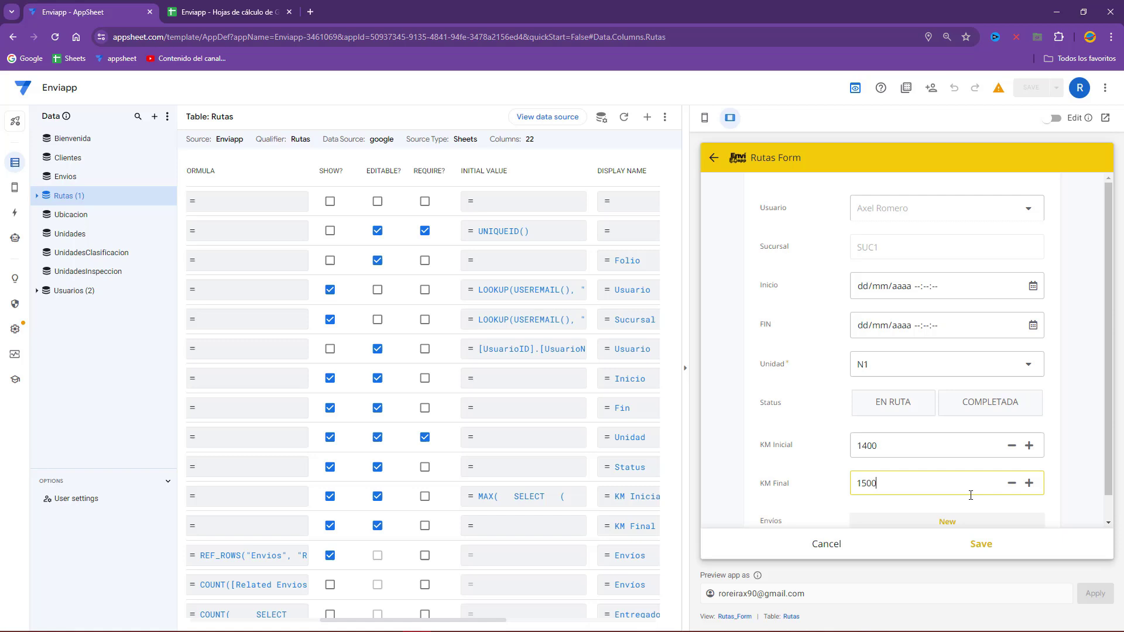
left_click(981, 544)
- In Google Sheets, compare the newest route's kilometres and UnidadID with those of the earlier routes
left_click(228, 12)
left_click_drag(761, 214, 35, 220)
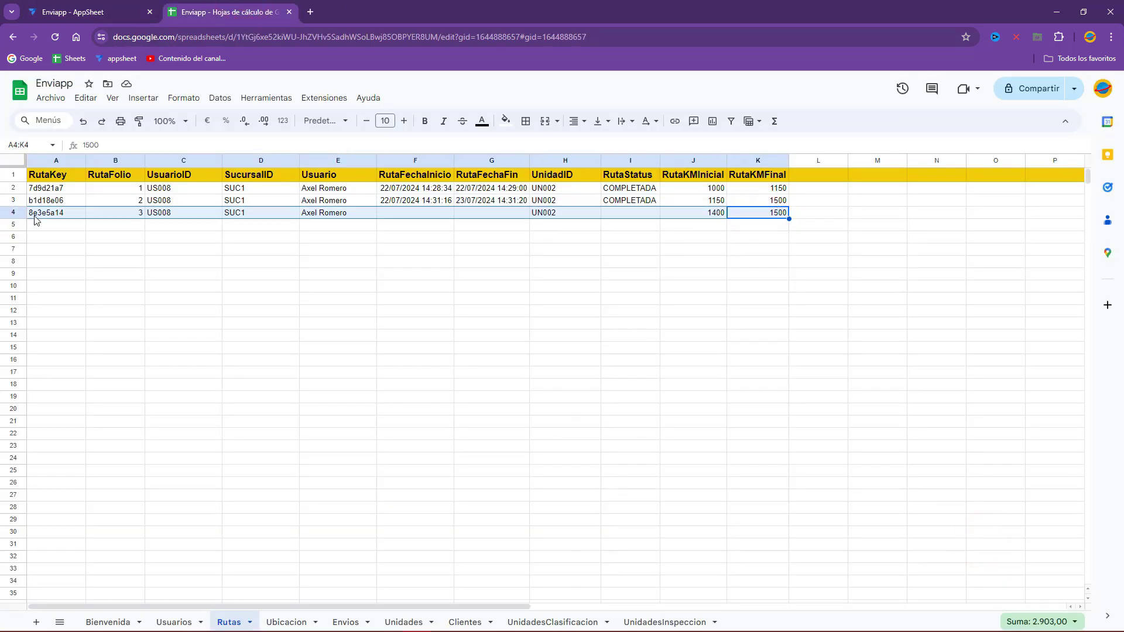
left_click(737, 201)
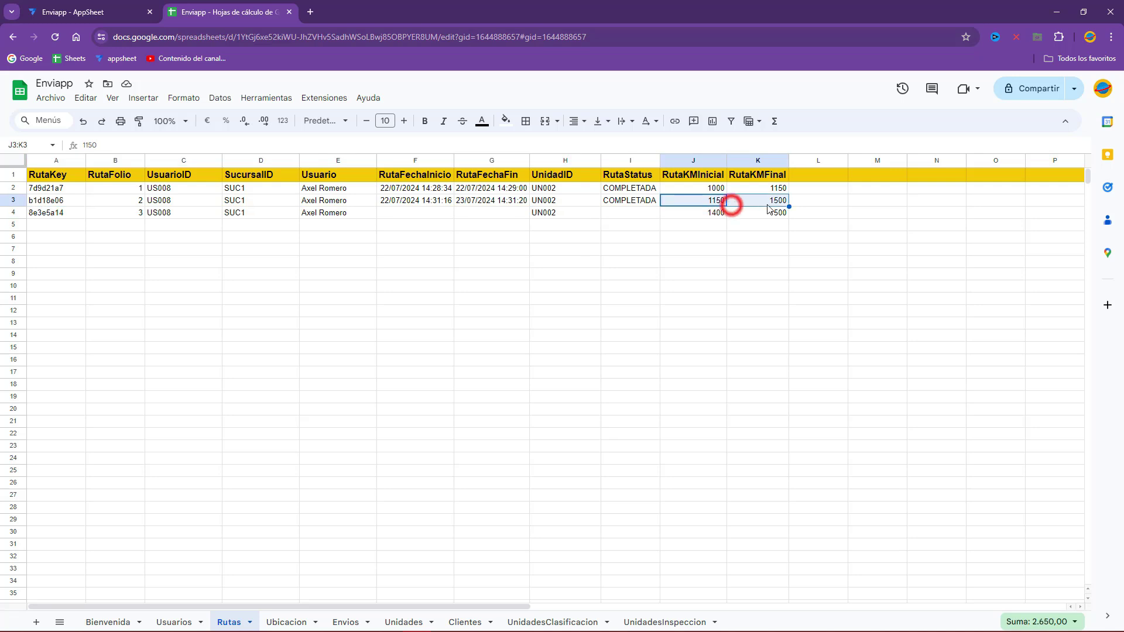
left_click(719, 217)
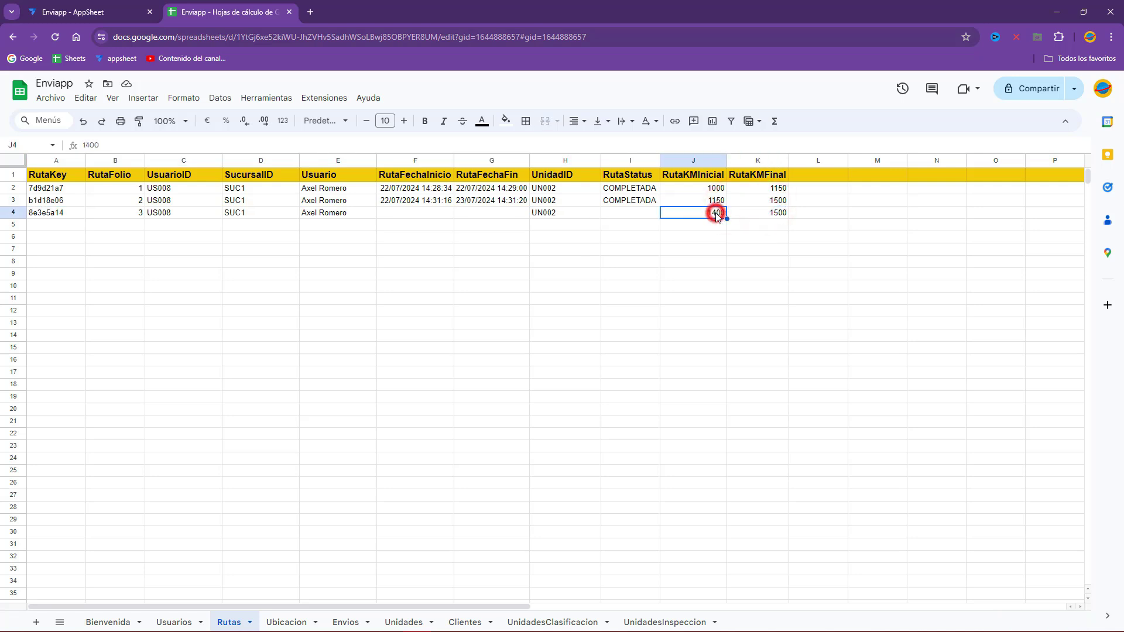
left_click(551, 212)
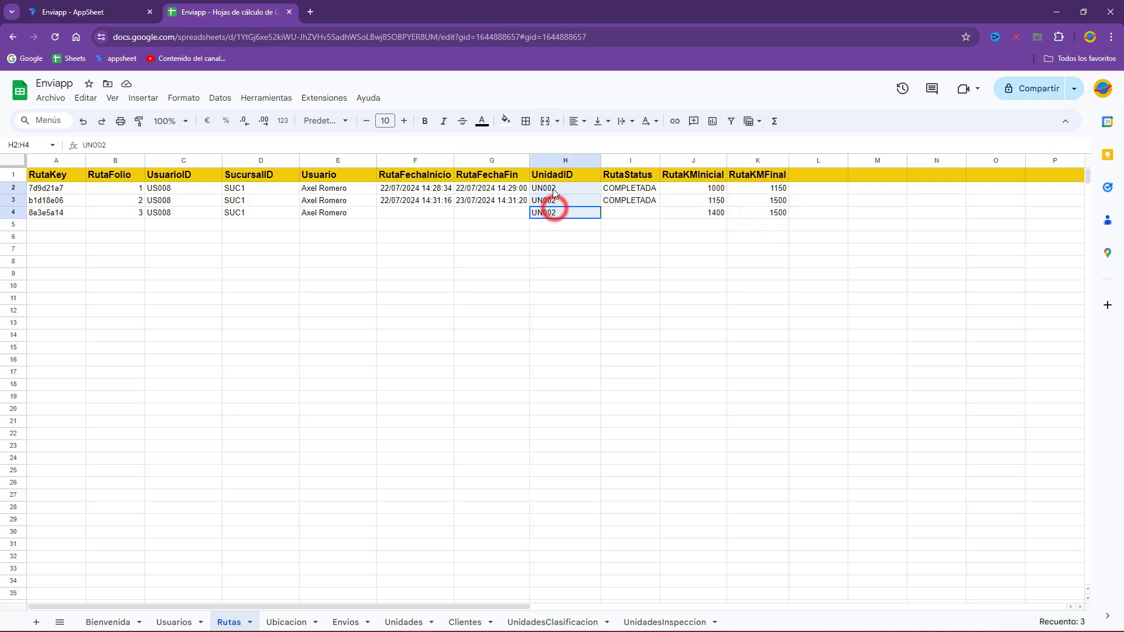
- Clear the newest route, A4:K4, from the Rutas sheet and sync the app preview in AppSheet
left_click_drag(760, 214, 42, 216)
key("Delete")
left_click(170, 261)
left_click(119, 10)
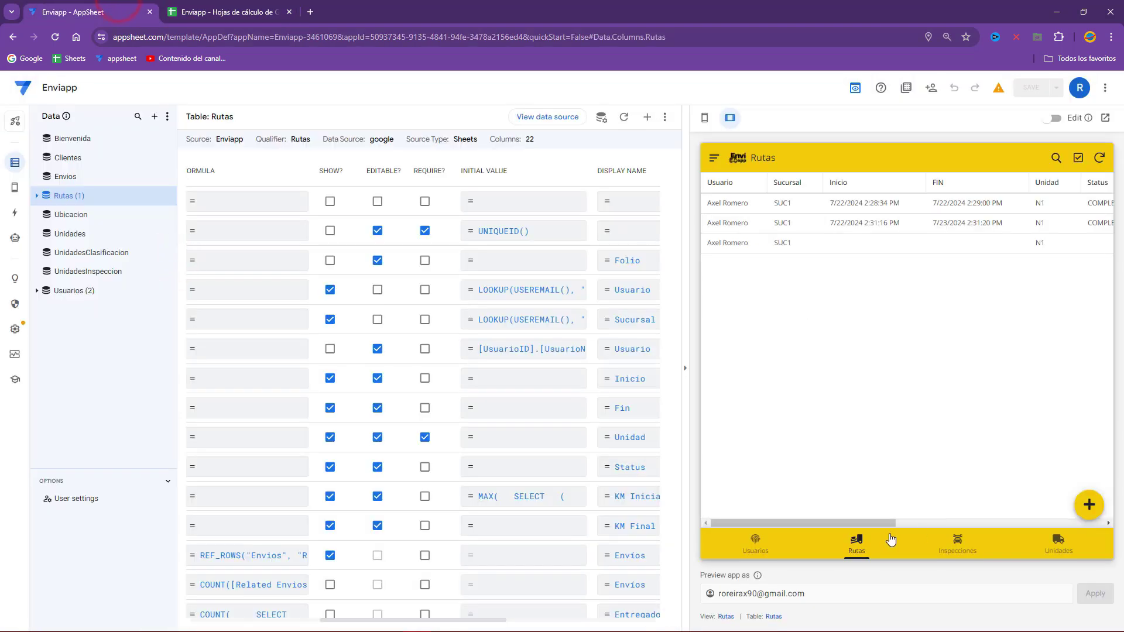
left_click(1100, 160)
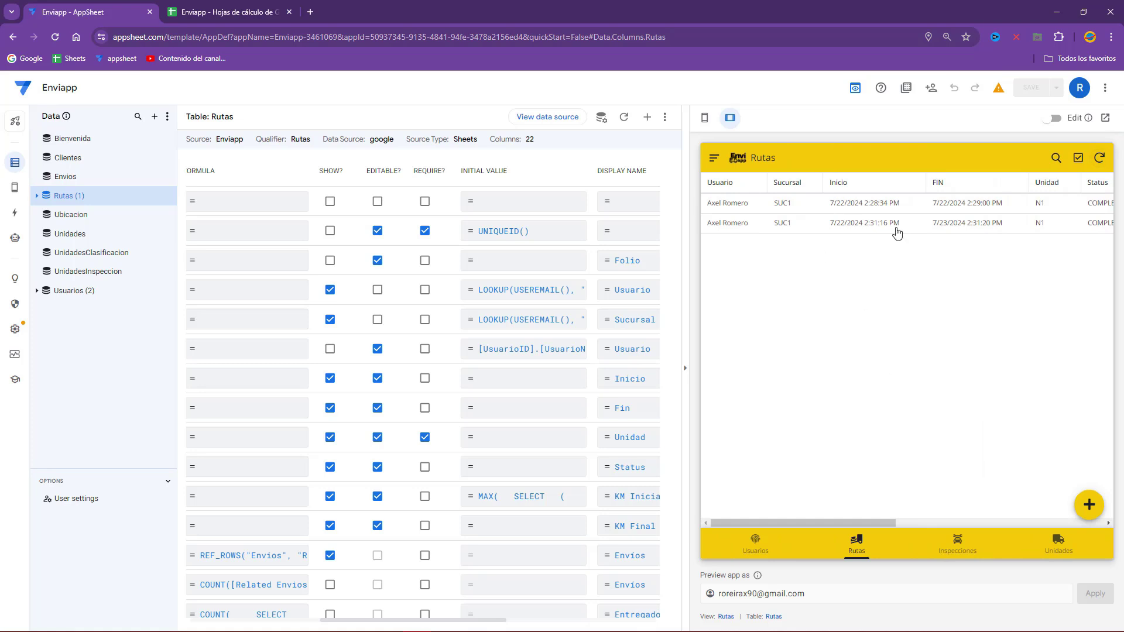
- Add a route for unit Tacoma with status EN RUTA, KM Inicial 1000 and KM Final 1100, and save it
left_click(1089, 505)
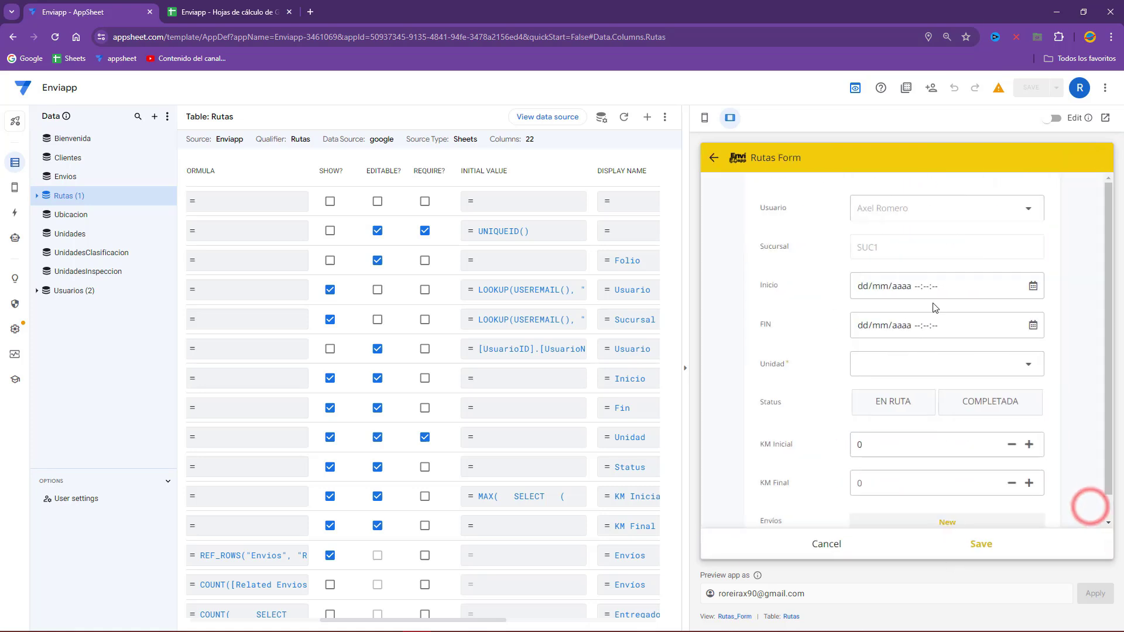
left_click(888, 359)
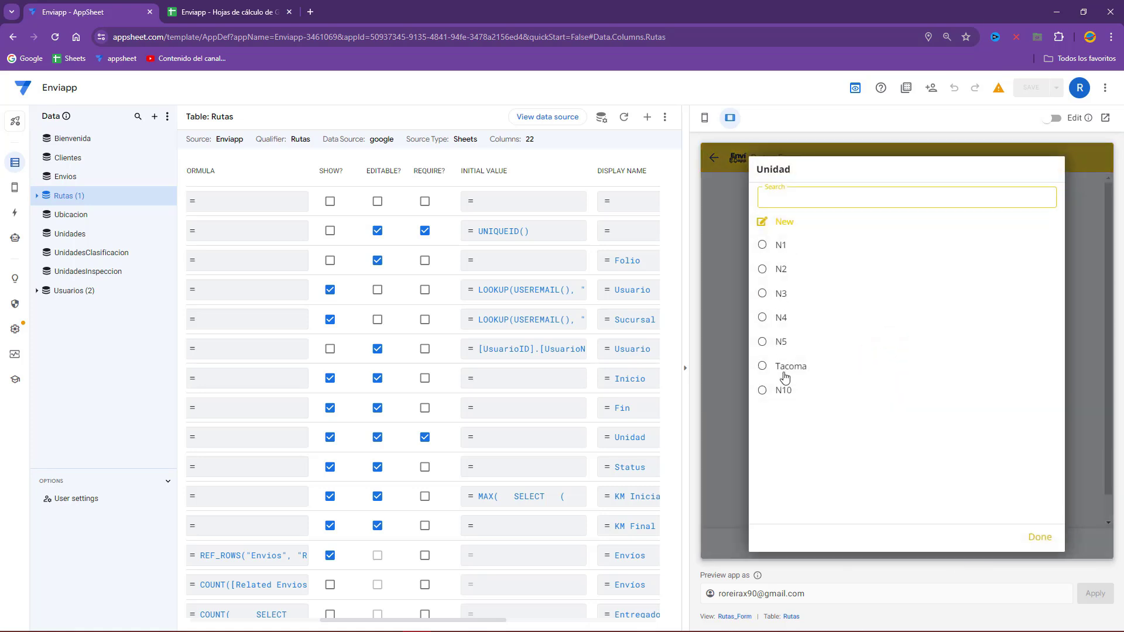
left_click(785, 369)
left_click(893, 402)
left_click(880, 436)
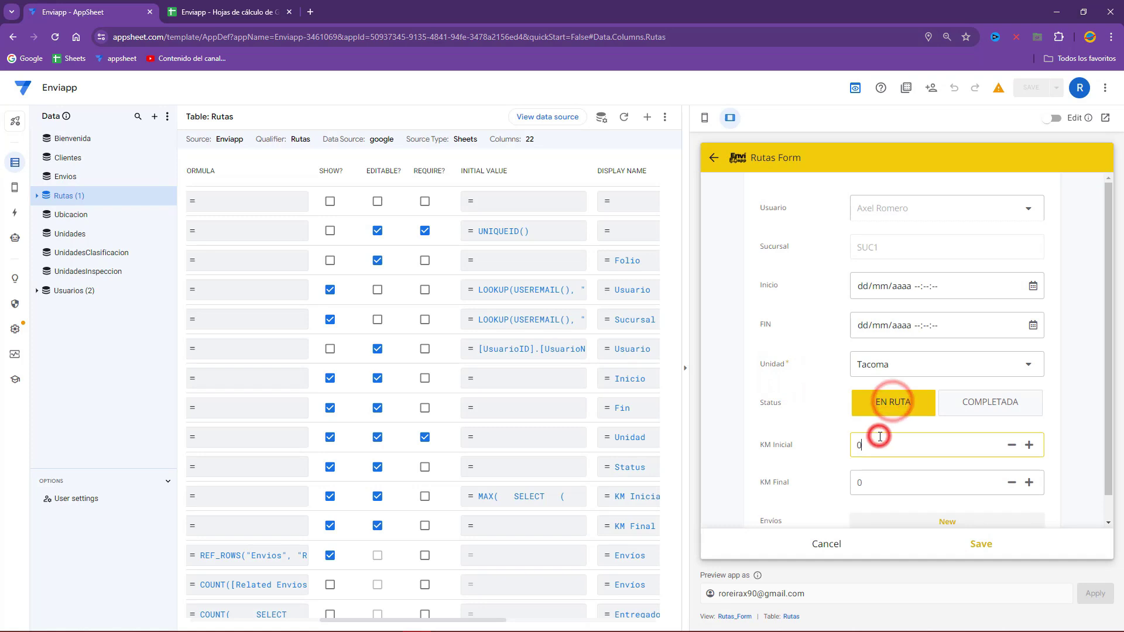
type("1000")
left_click(905, 485)
type("11")
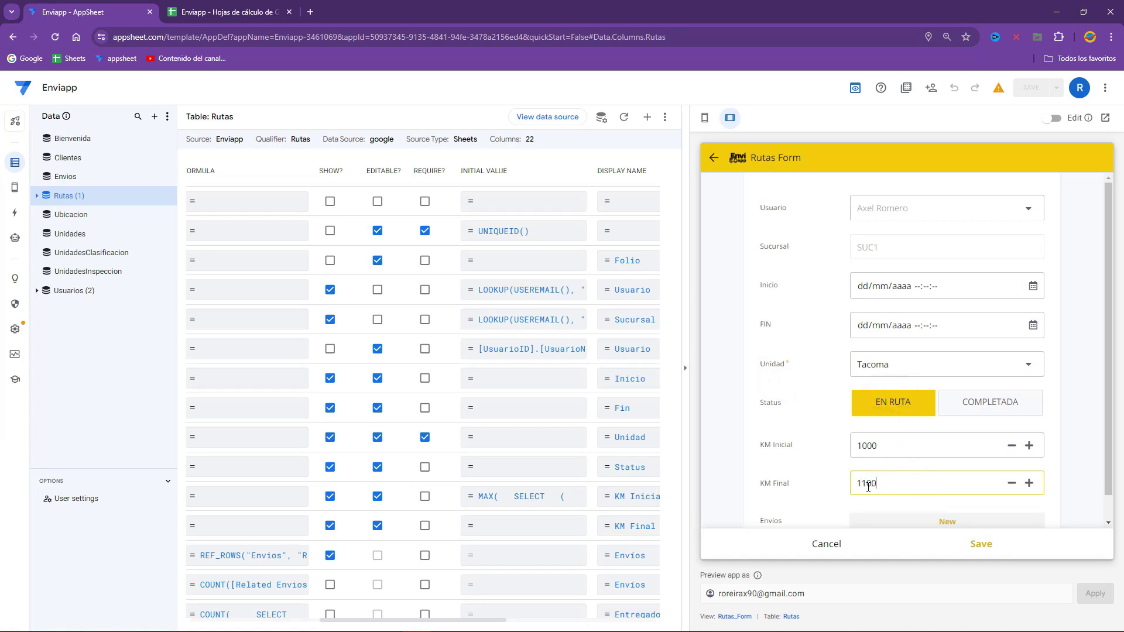
left_click(979, 545)
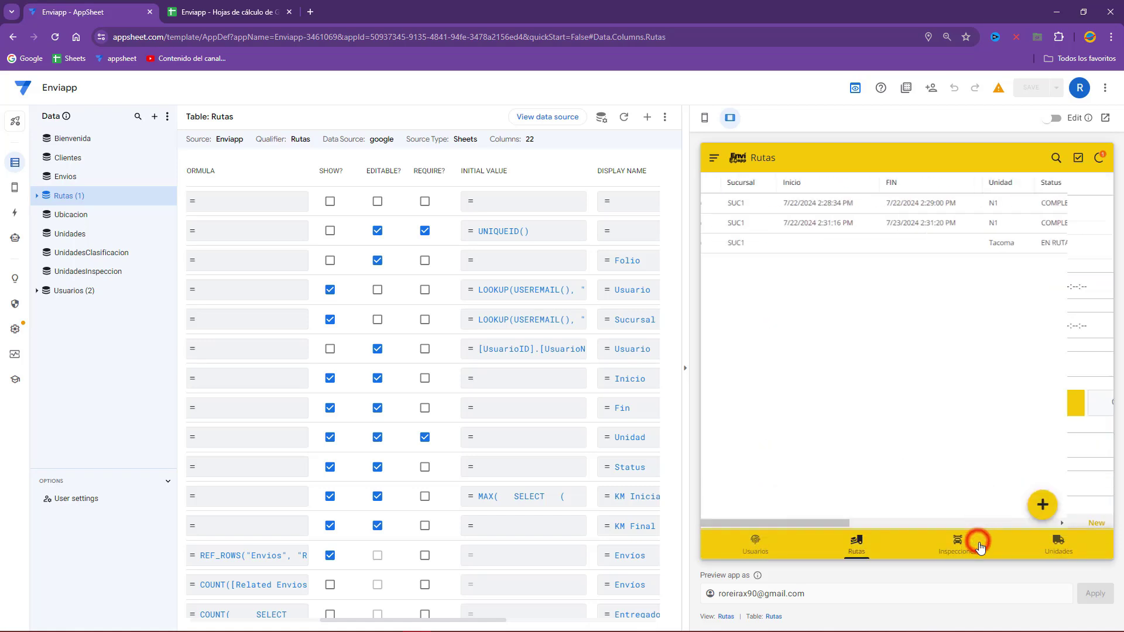
- Check the Tacoma route's row in Google Sheets, and return to AppSheet to check KM Inicial in another new Tacoma route
left_click(235, 12)
left_click_drag(760, 214, 29, 203)
left_click(66, 2)
left_click(1081, 501)
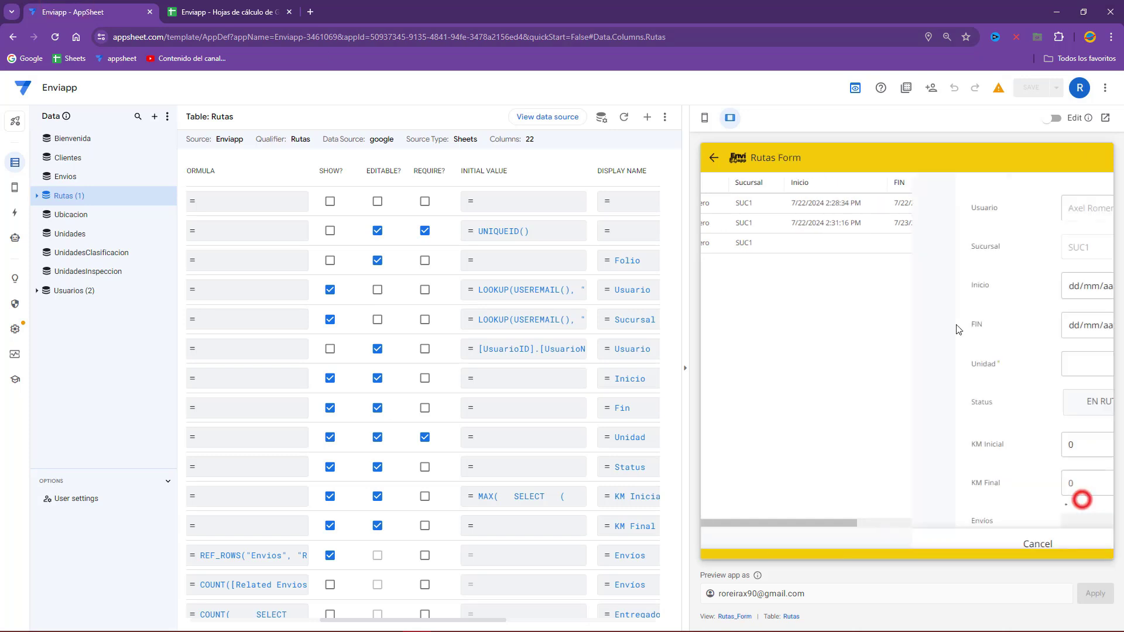
left_click(904, 358)
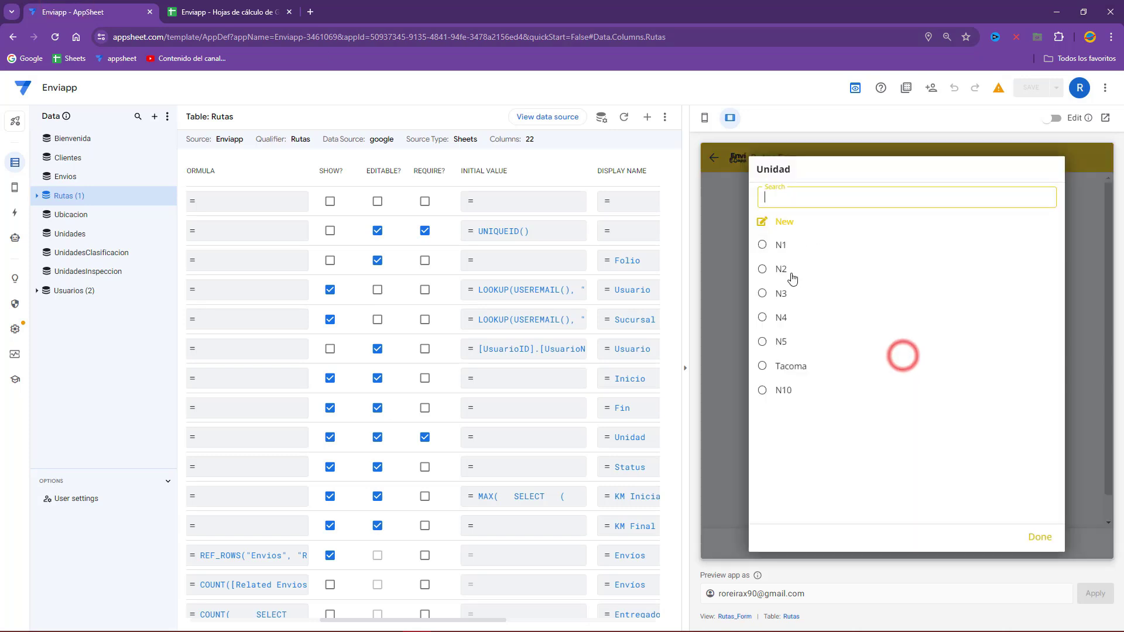
left_click(790, 366)
double_click(899, 448)
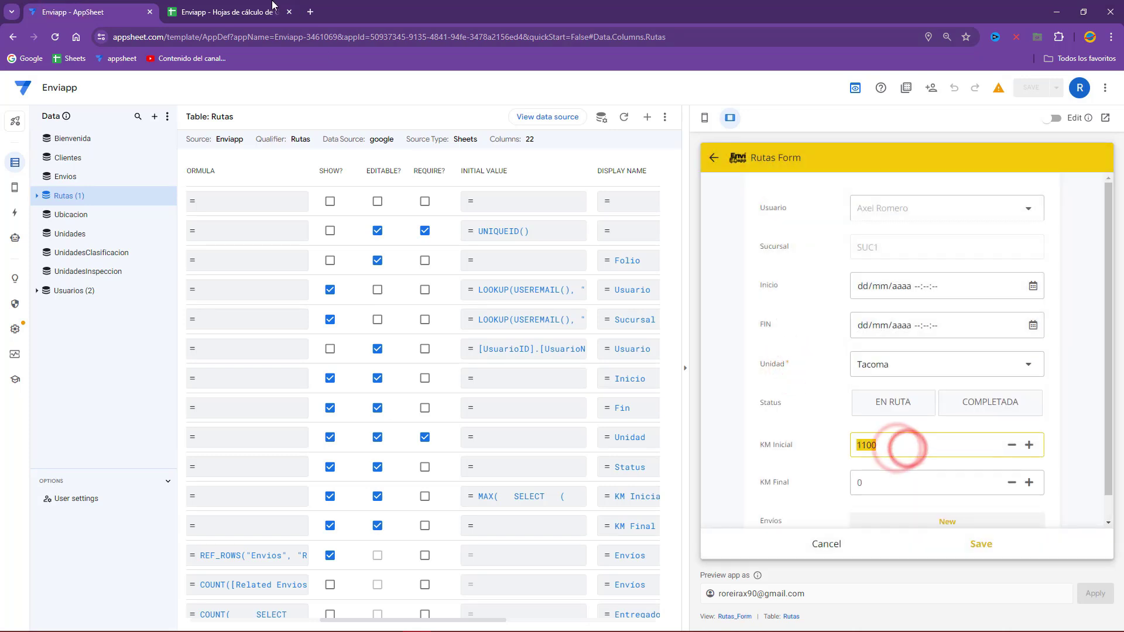
- Switch to Google Sheets, review the Tacoma route's initial and final kilometres and select its row, A4:K4
left_click(223, 12)
left_click(707, 222)
left_click(768, 217)
left_click_drag(768, 221, 53, 214)
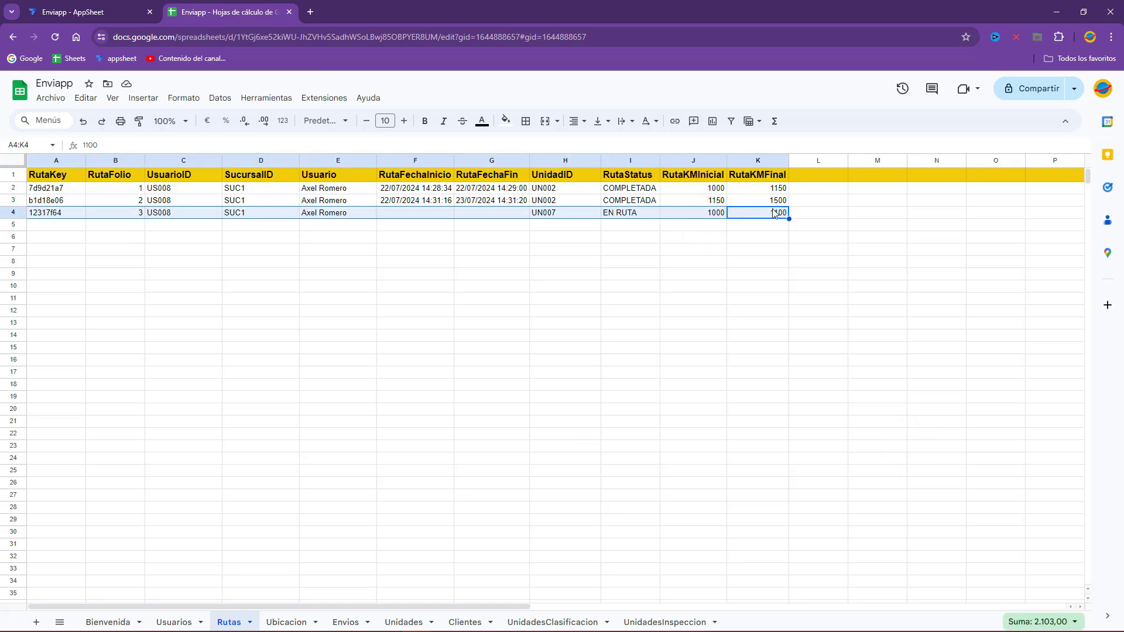
- Switch to AppSheet, choose unit N1 in the new route form, and compare KM Inicial with that unit's rows, A2:K3, in Google Sheets
left_click(88, 11)
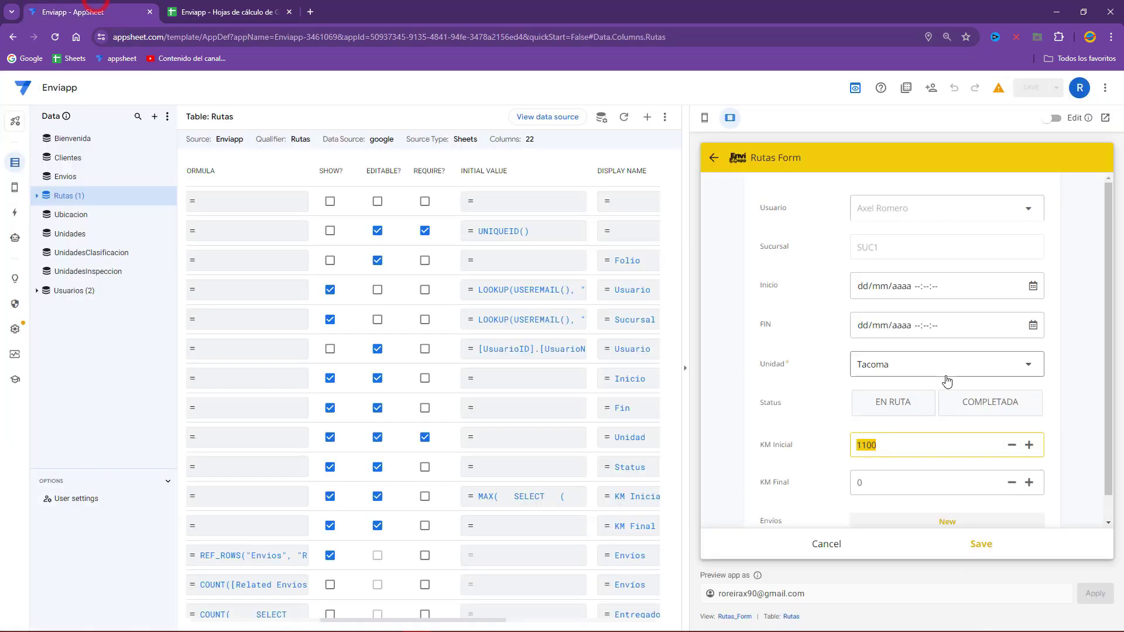
left_click(916, 370)
left_click(784, 245)
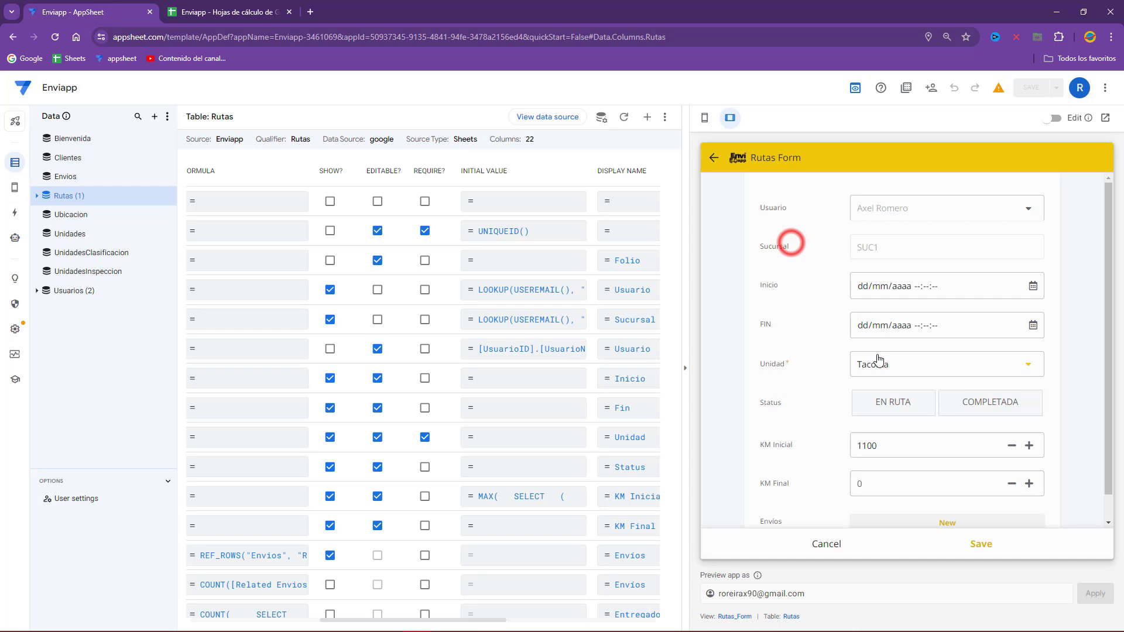
double_click(890, 447)
left_click(252, 4)
left_click_drag(754, 199, 72, 200)
left_click(95, 7)
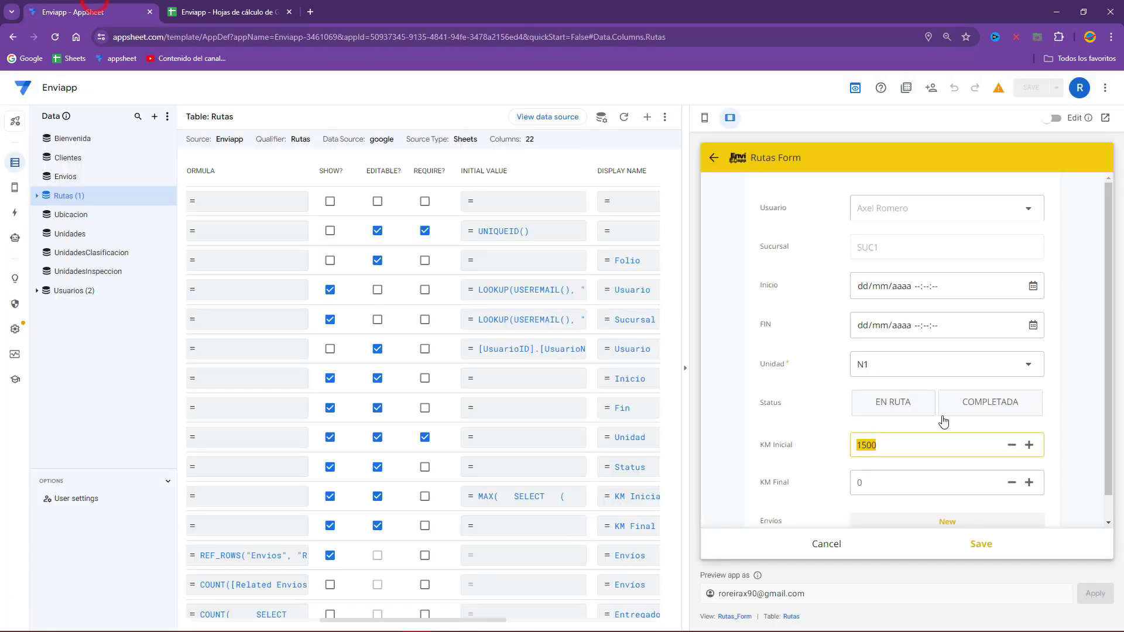
left_click(905, 446)
- Set the Valid If formula of the Rutas table's RutaKMFinal column to [RutaKMinicial]<[RutaKMFinal]
left_click(790, 618)
left_click_drag(344, 618, 323, 621)
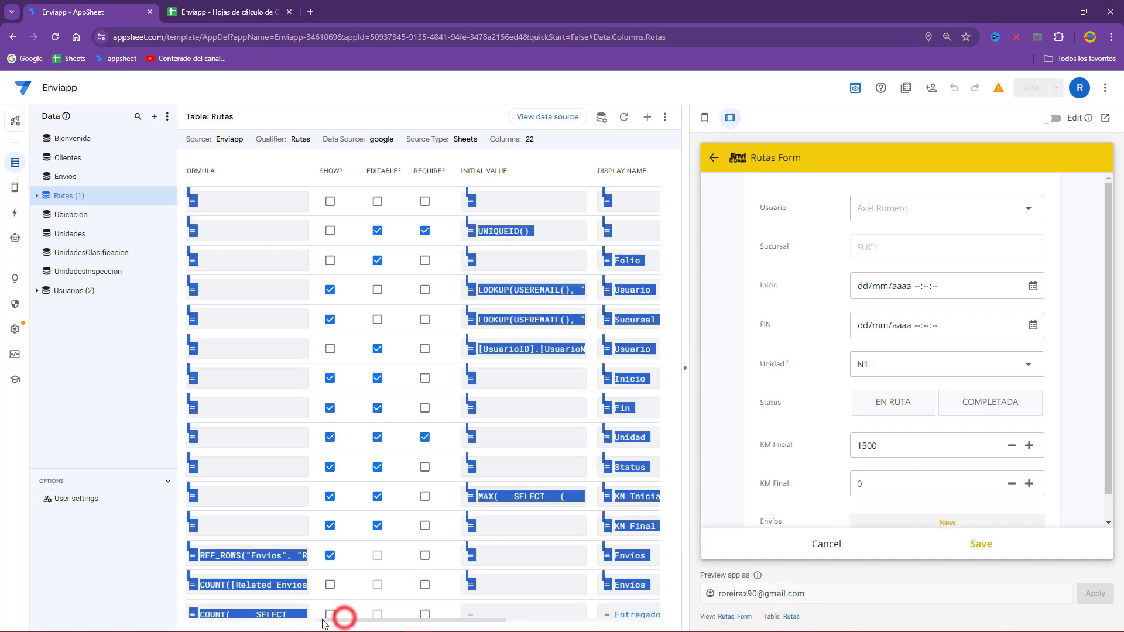
left_click(326, 619)
left_click(151, 398)
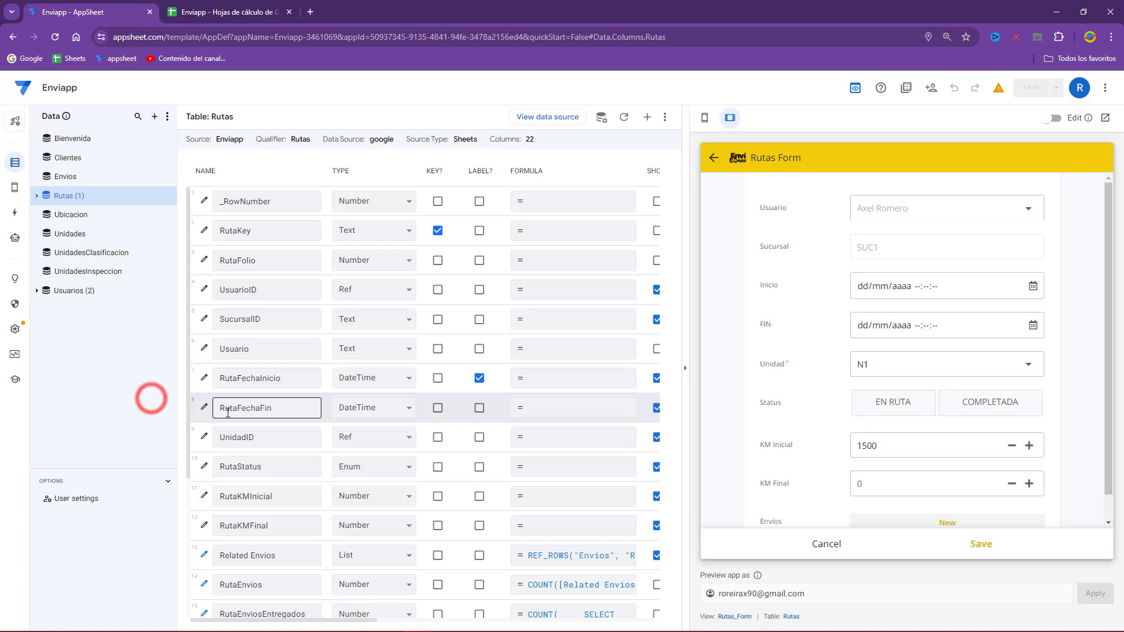
left_click(206, 526)
scroll(443, 430, "down", 2)
left_click(418, 499)
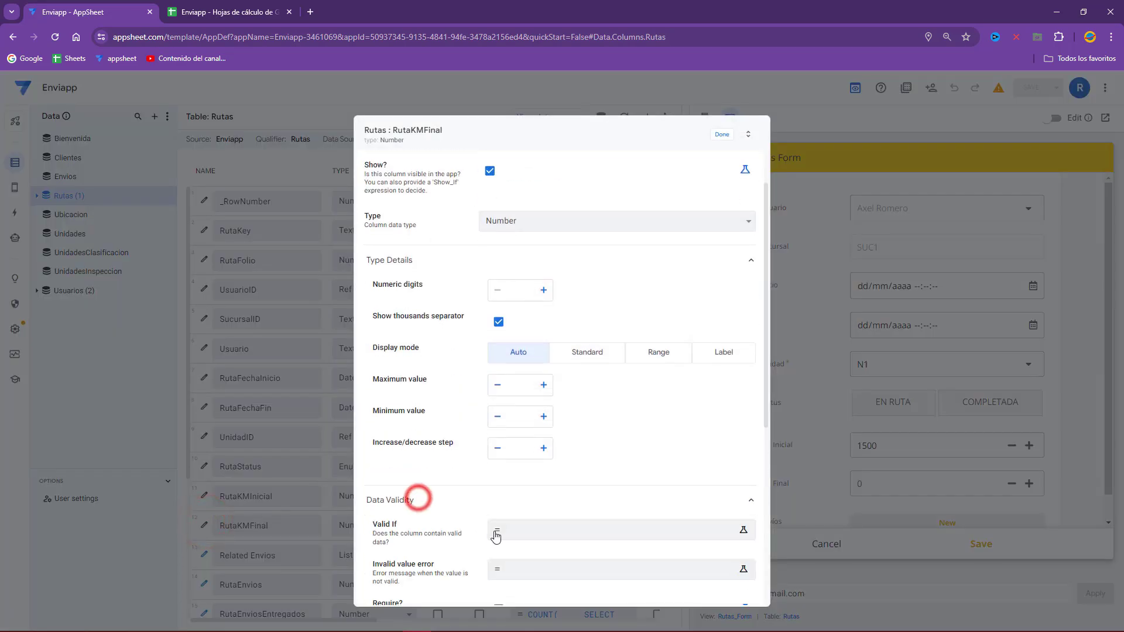
left_click(521, 530)
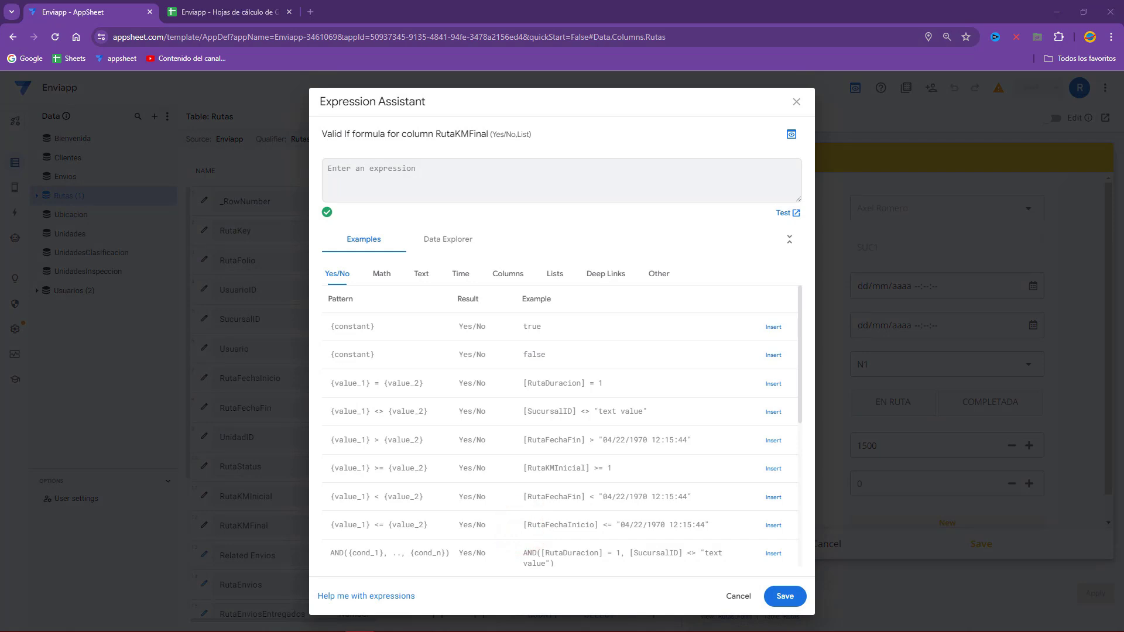
left_click(390, 170)
type("[RutaKMinicial]<=[RutaKMFinal]")
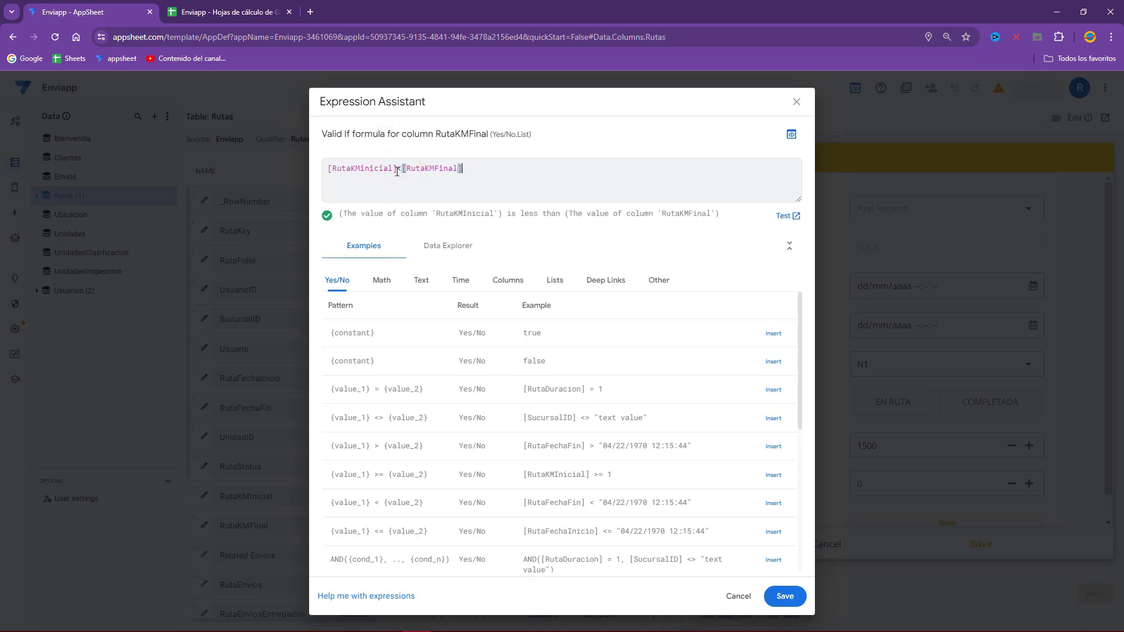
double_click(366, 169)
left_click(363, 183)
double_click(356, 168)
double_click(418, 167)
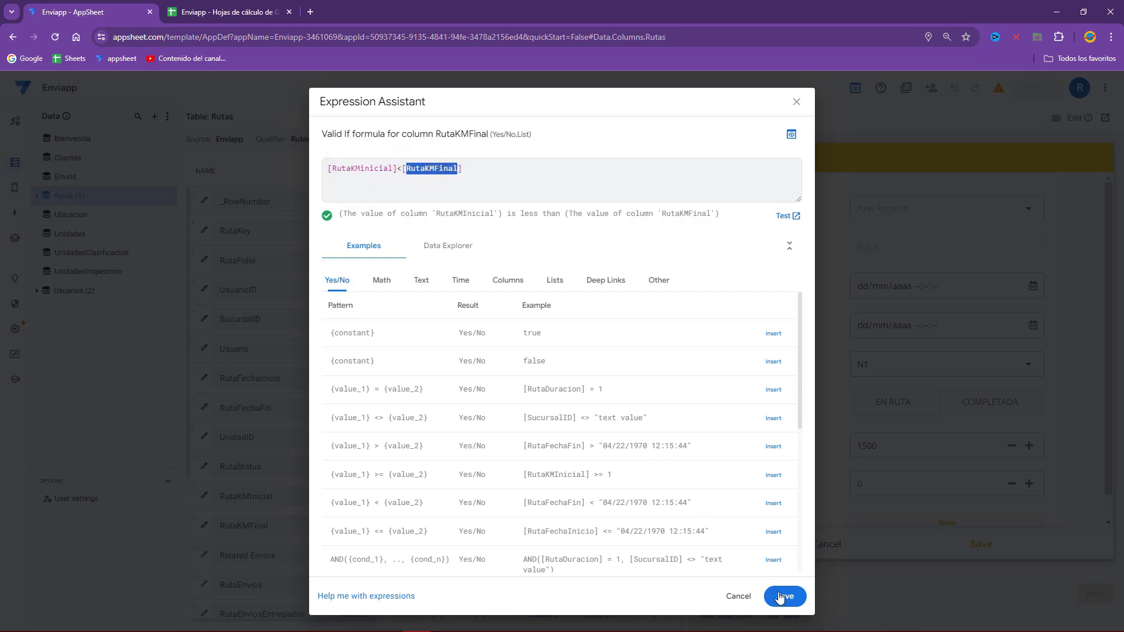
left_click(780, 597)
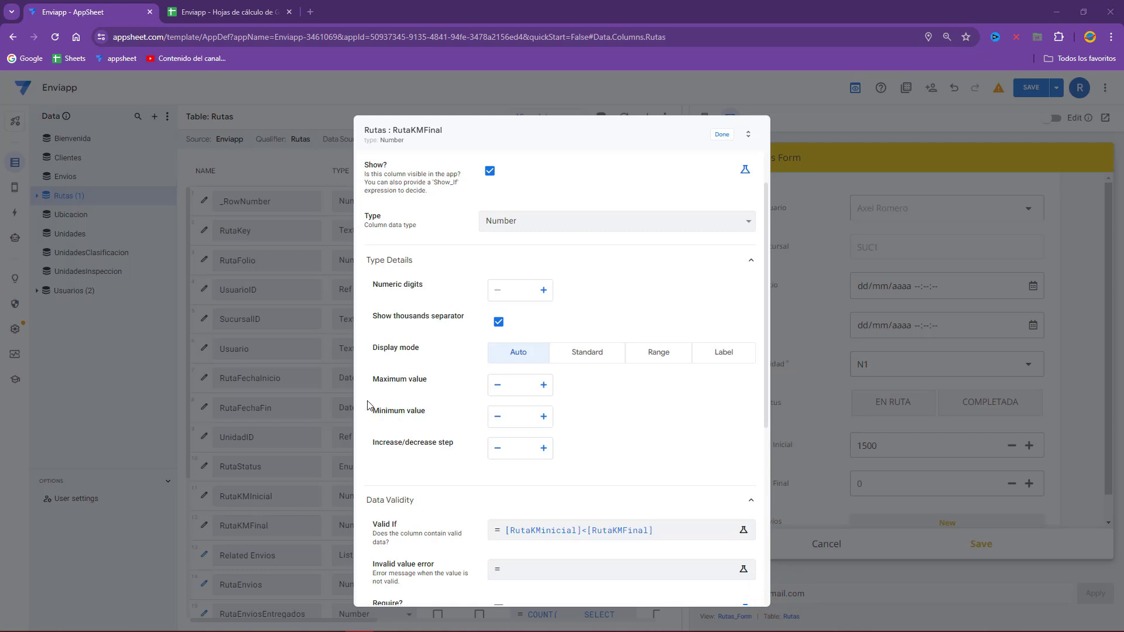
- Set RutaKMFinal's invalid value error to "Kilómetros finales debe ser mayor al inicial" and save the app
scroll(522, 534, "down", 1)
left_click(526, 519)
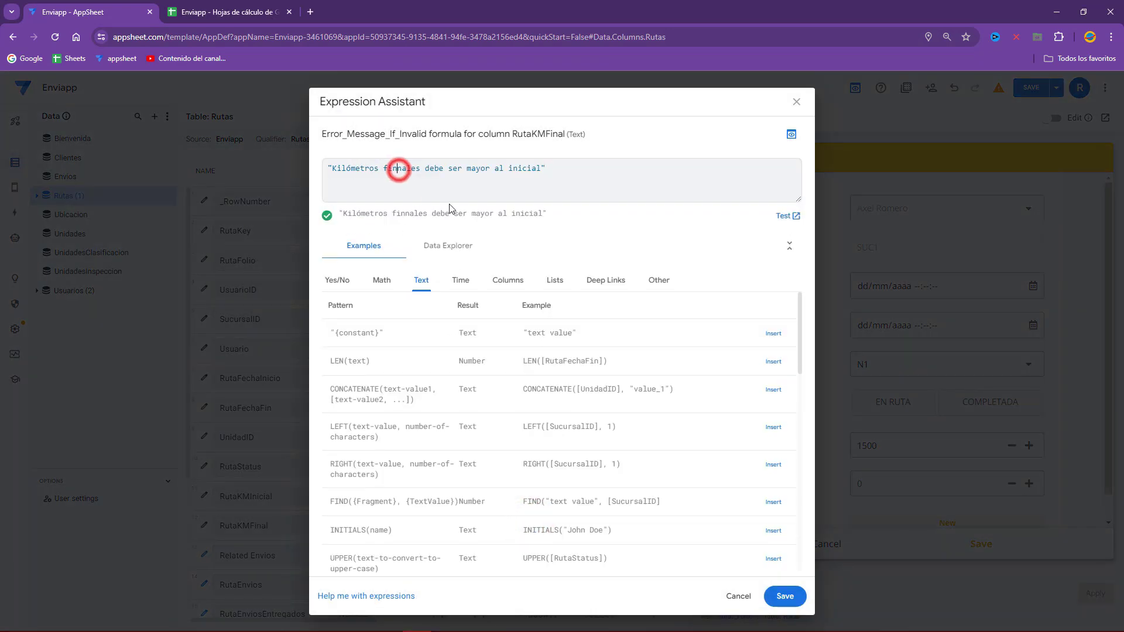
key("BackSpace")
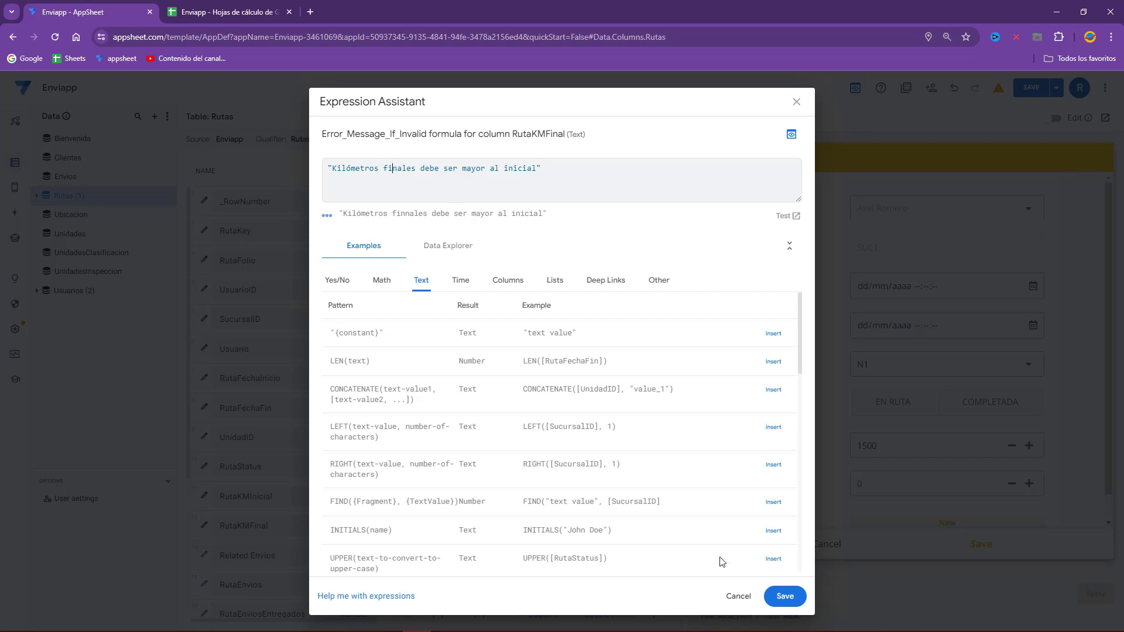
left_click(785, 596)
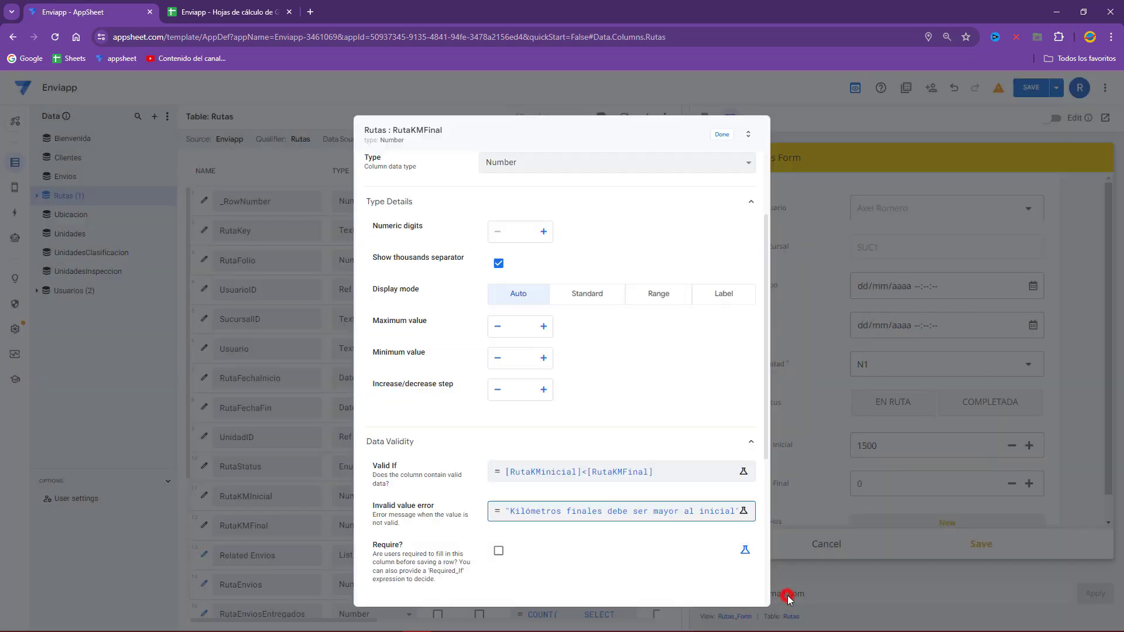
left_click(722, 131)
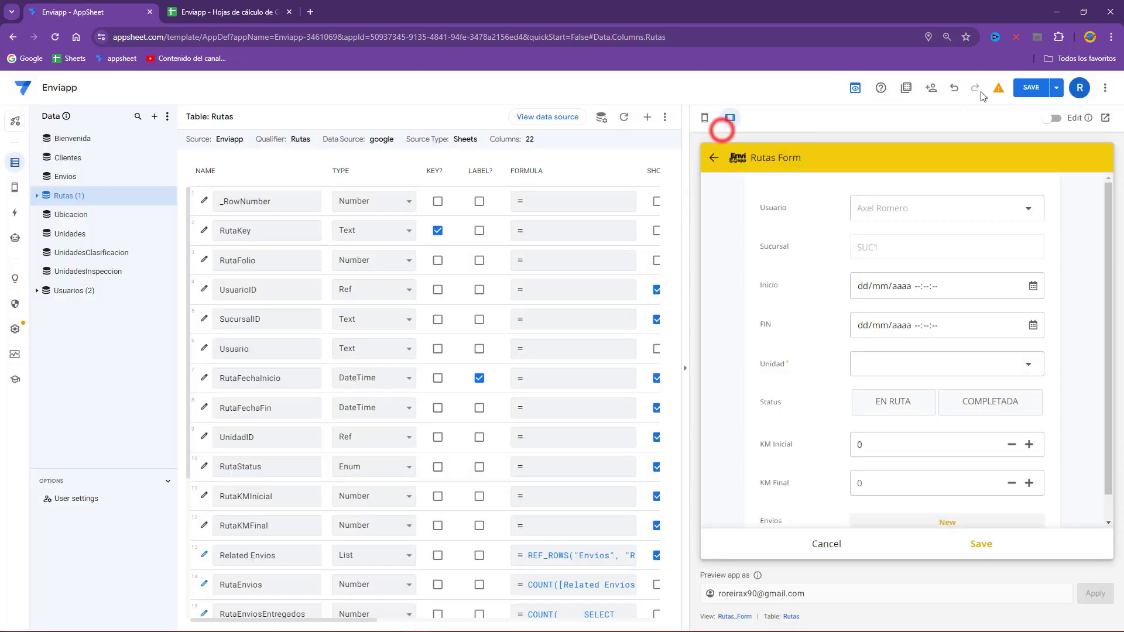
left_click(1025, 88)
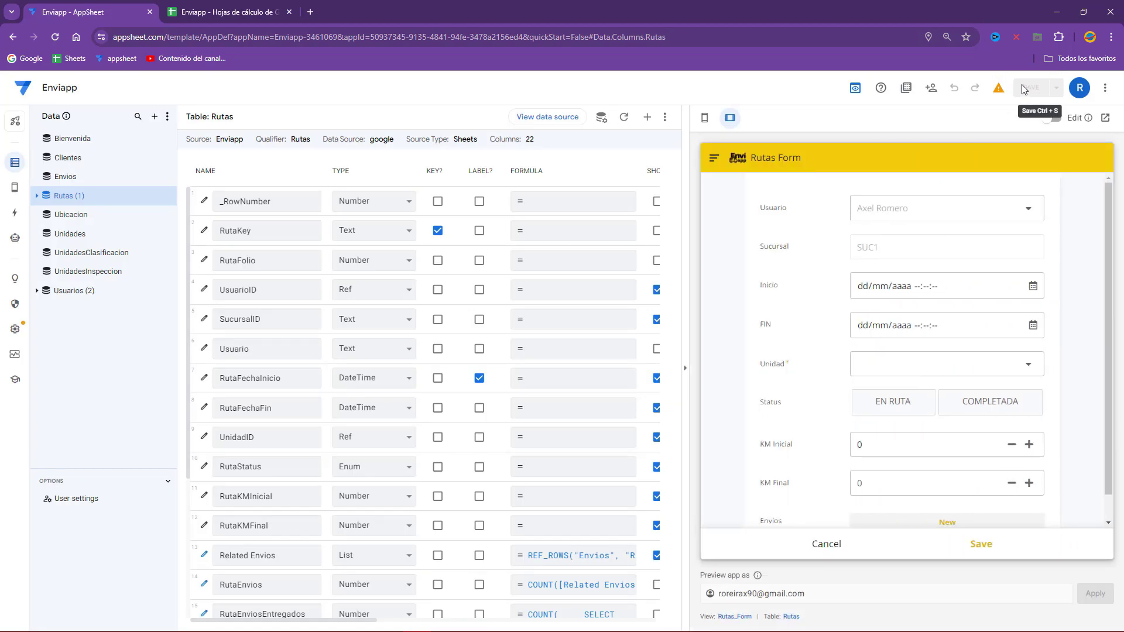
- In the new route form, choose unit N1 and enter 1400 as KM Final to test the validation
left_click(898, 363)
left_click(798, 240)
scroll(863, 418, "down", 1)
left_click(878, 451)
type("1400")
left_click(818, 446)
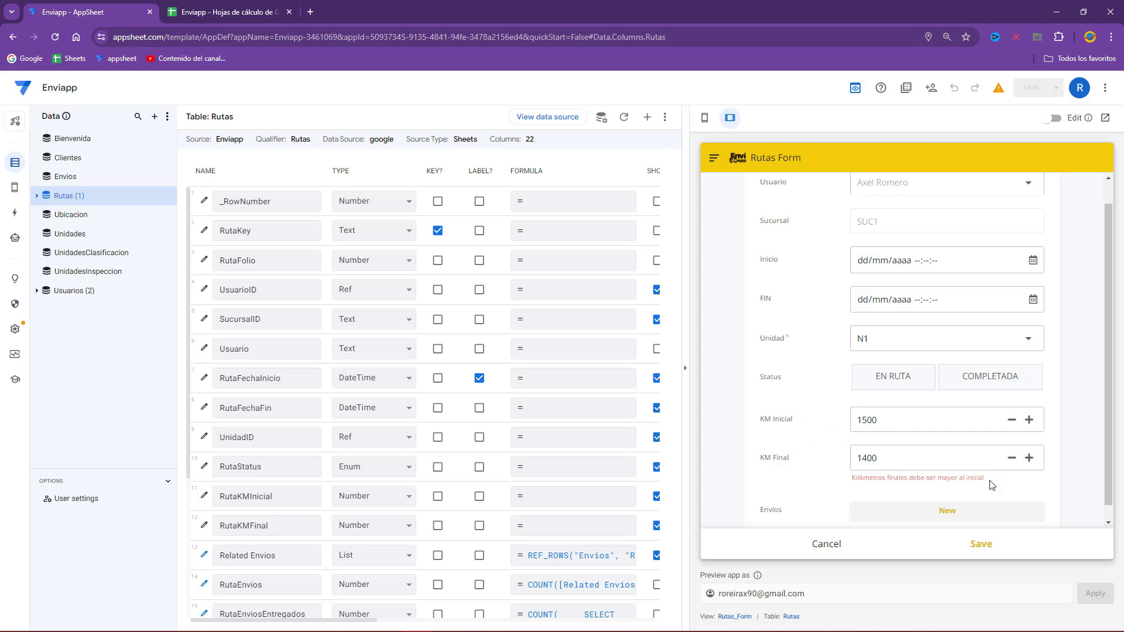
- Set the N1 route's KM Final to 1501 and save the route
left_click(895, 420)
left_click(894, 461)
double_click(885, 458)
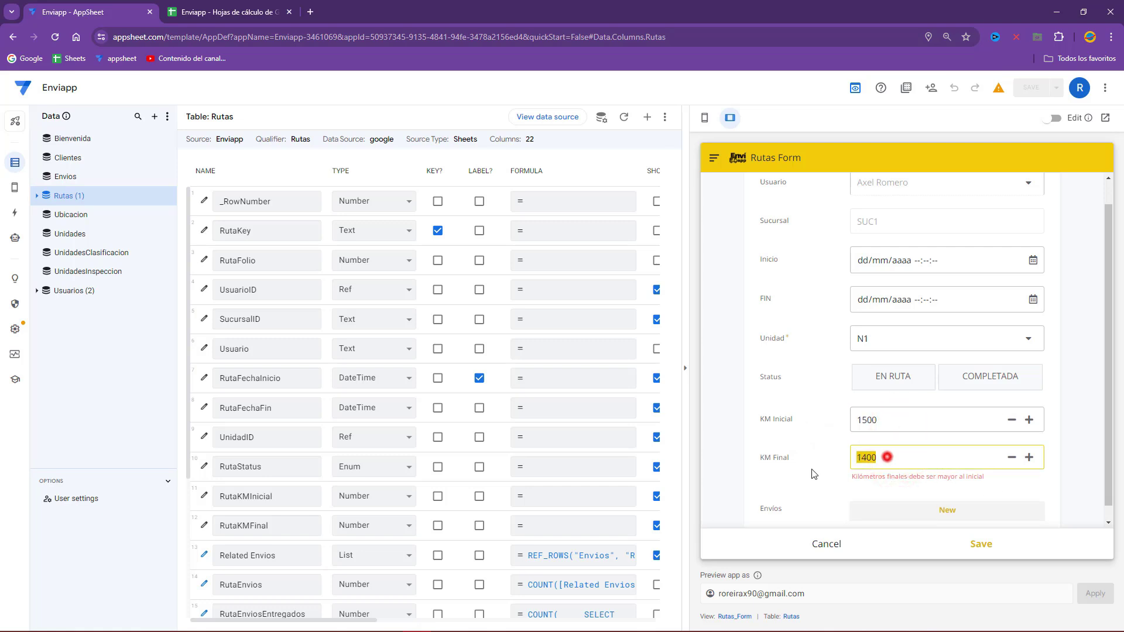
type("1501")
left_click(809, 470)
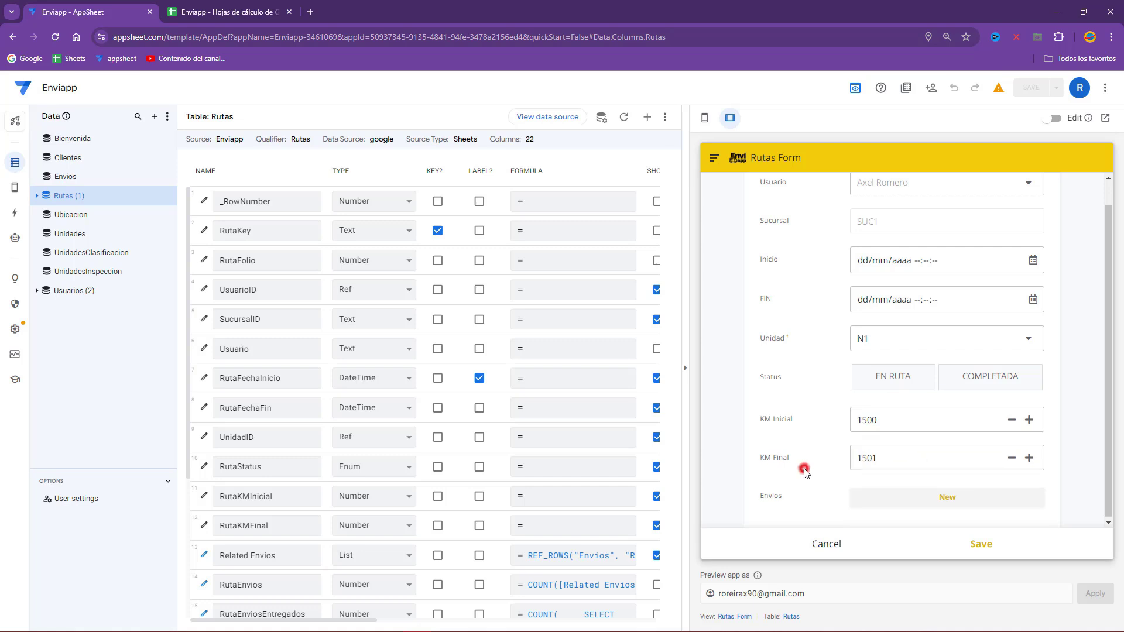
left_click(984, 544)
- Switch to Google Sheets and check the kilometres of the newly saved N1 route against the previous N1 route
left_click(243, 12)
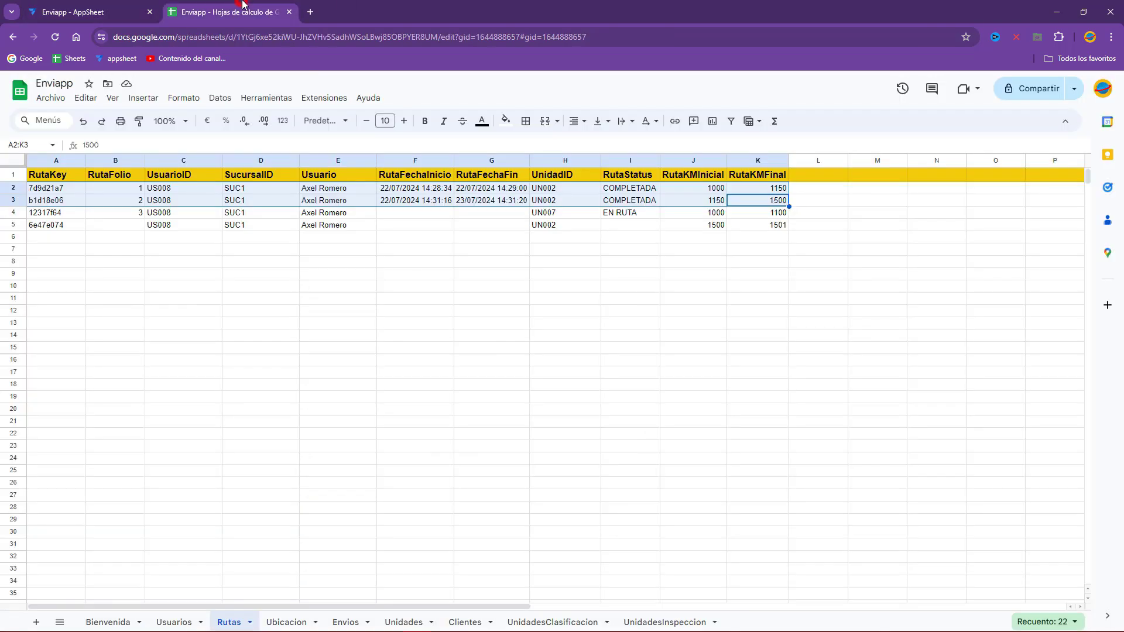
left_click(724, 228)
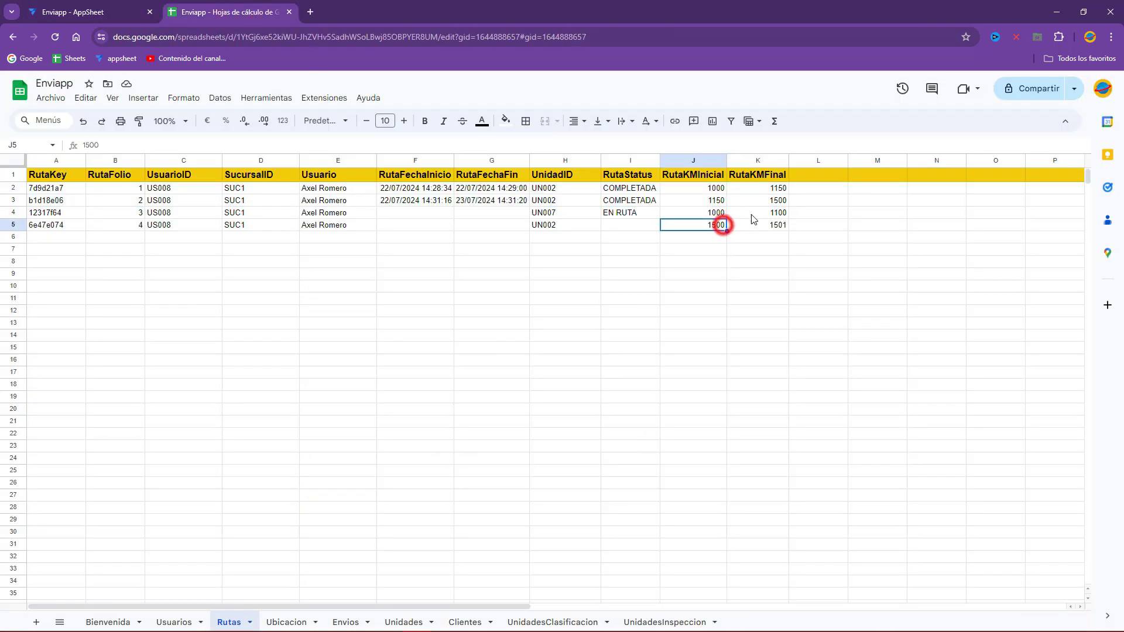
left_click(760, 201)
- Return to AppSheet, start a new route for unit N1 and set its KM Inicial to 1400
left_click(73, 6)
left_click(871, 538)
left_click(1094, 506)
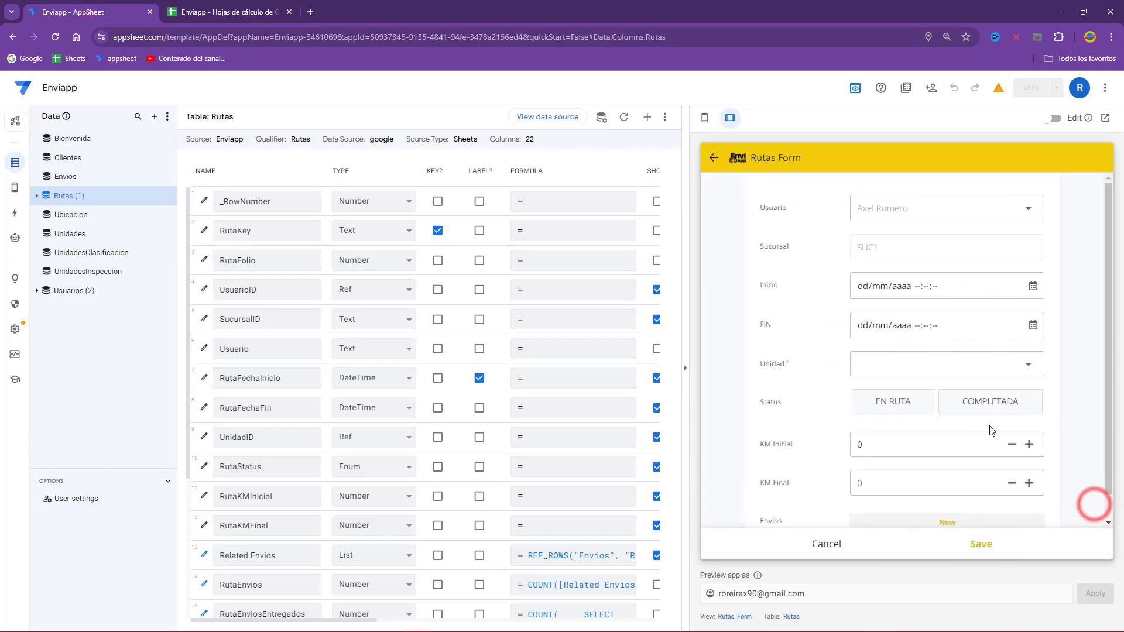
left_click(899, 361)
left_click(889, 447)
left_click(884, 449)
type("1501")
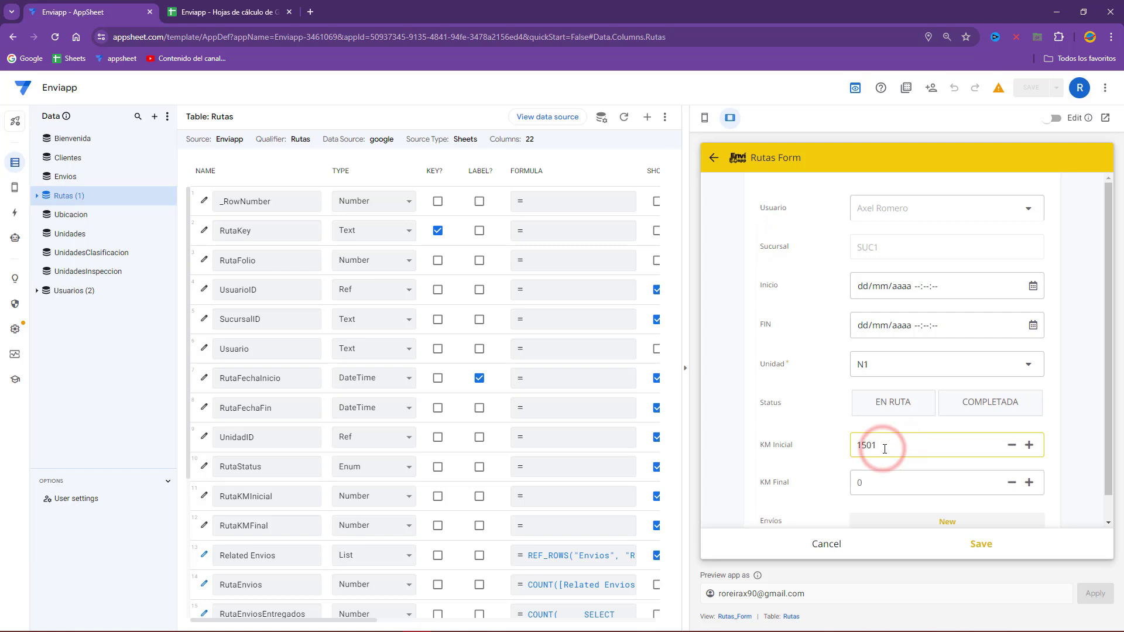
left_click_drag(884, 448, 796, 438)
type("1400")
- Test KM Final with 1300, set it to 1401 and save the N1 route
left_click(866, 483)
type("1300")
left_click(830, 476)
left_click_drag(895, 481, 846, 482)
type("14")
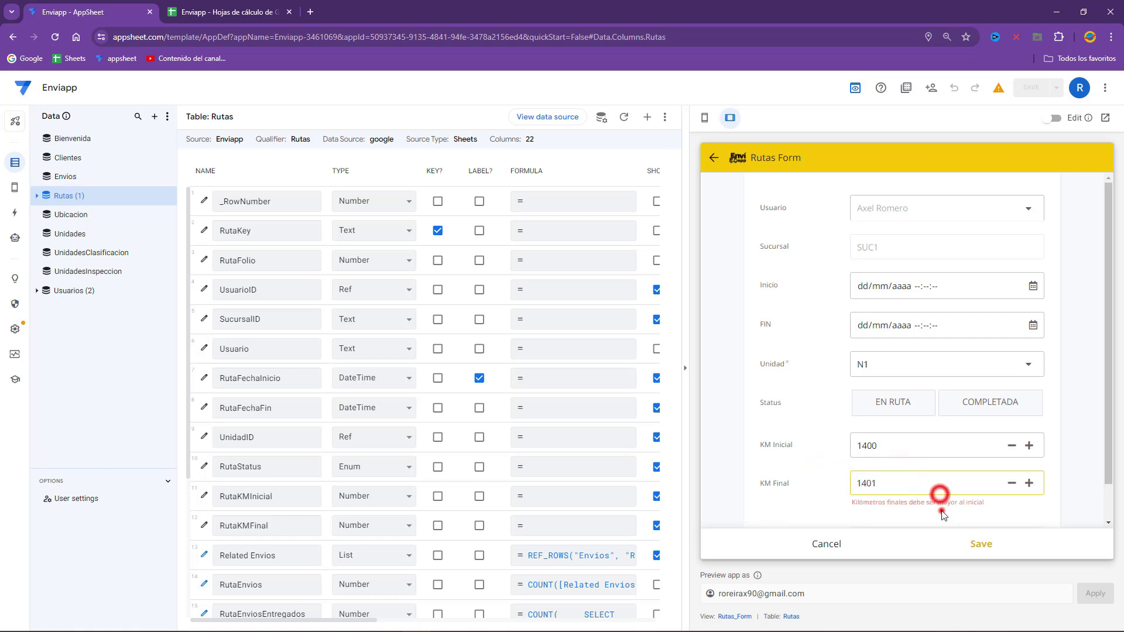
left_click(981, 544)
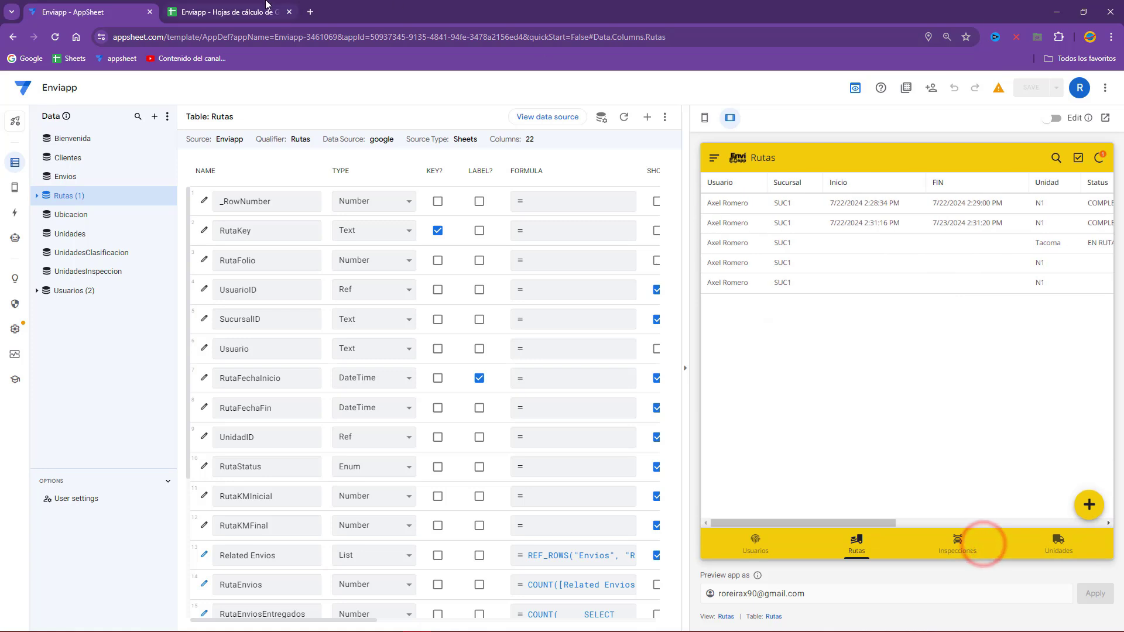
- In Google Sheets, compare the newest route's initial kilometres in J6 with the previous route's final kilometres in K5
left_click(267, 7)
left_click(709, 236)
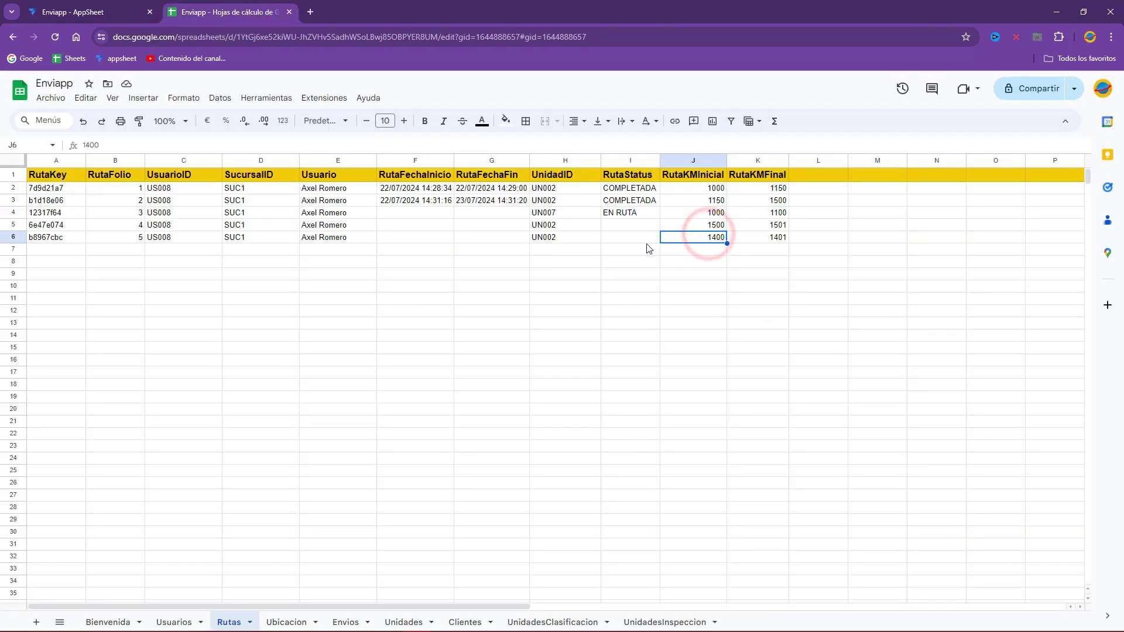
left_click(772, 227)
left_click(718, 234)
left_click(773, 226)
left_click(709, 234)
left_click(763, 228)
left_click(713, 238)
left_click(763, 227)
left_click(717, 236)
left_click(759, 227)
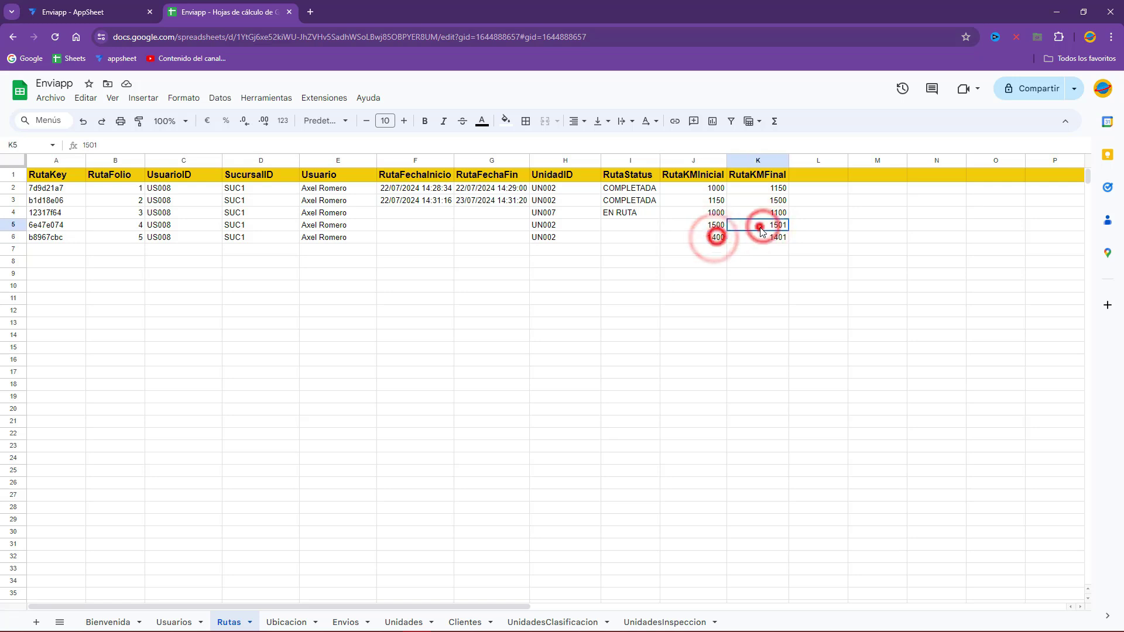
left_click(713, 235)
left_click(762, 226)
- Clear the newest route, A6:K6, from the Rutas sheet
left_click(769, 236)
left_click_drag(696, 237, 68, 240)
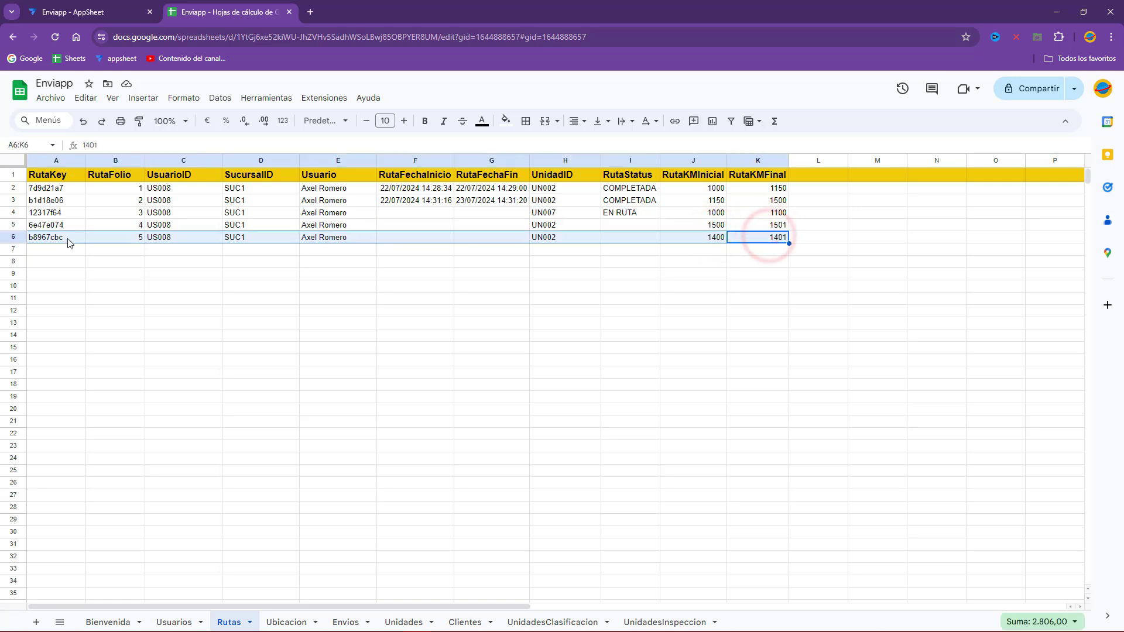
key("Delete")
left_click(195, 286)
- Switch to AppSheet and copy the whole MAX(SELECT()) expression from RutaKMInicial's initial value, keeping the formula as it is
left_click(128, 5)
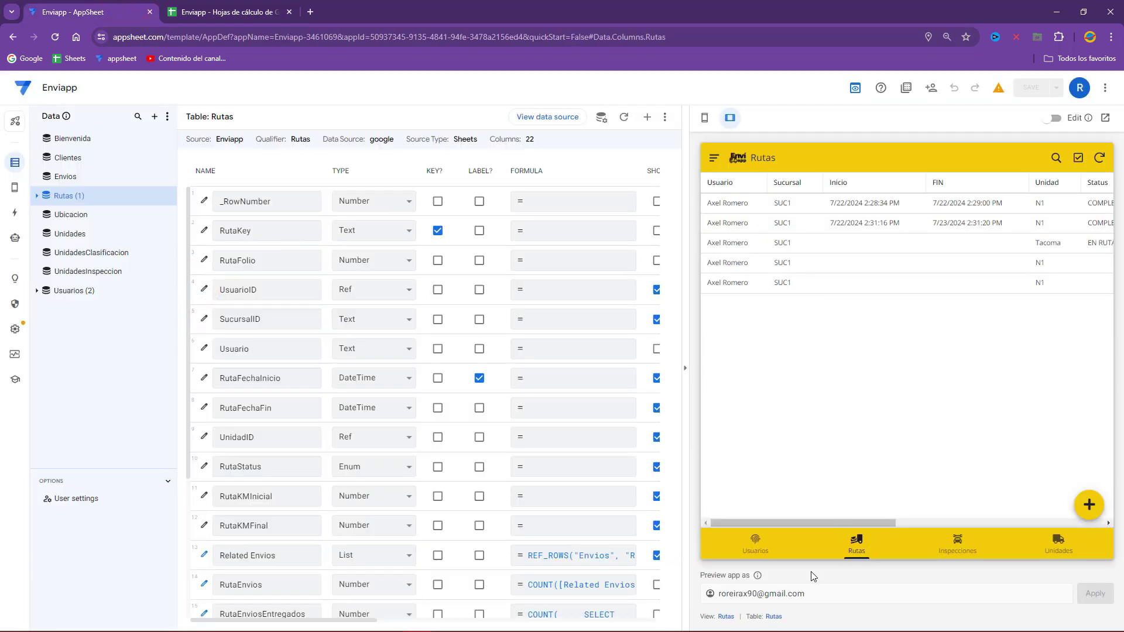
left_click(774, 616)
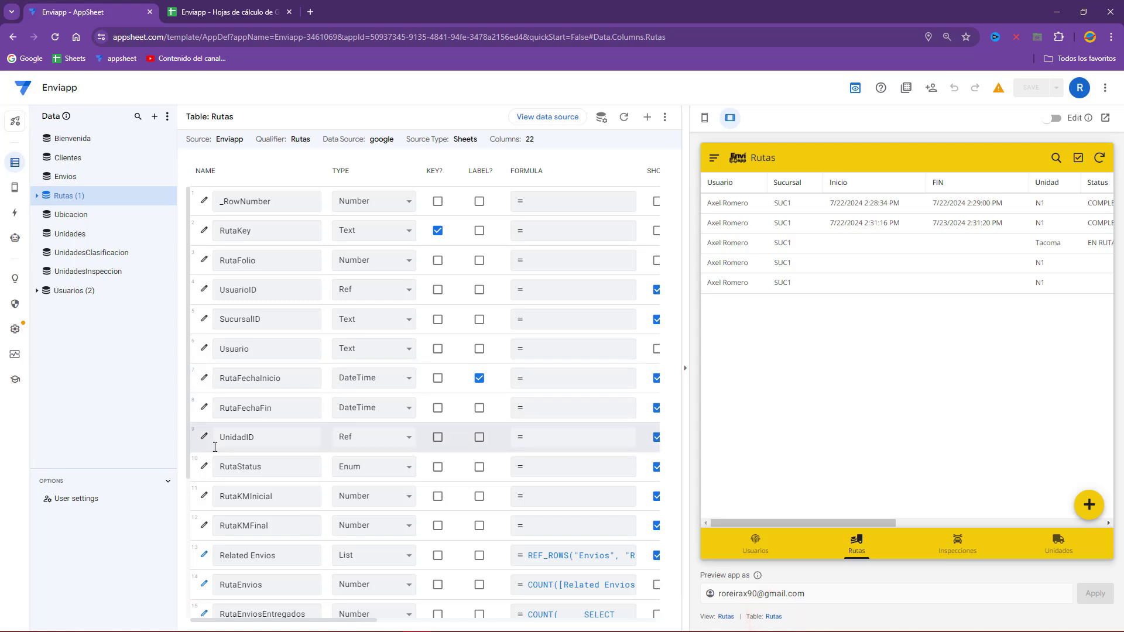
left_click_drag(292, 619, 306, 622)
scroll(299, 611, "right", 10)
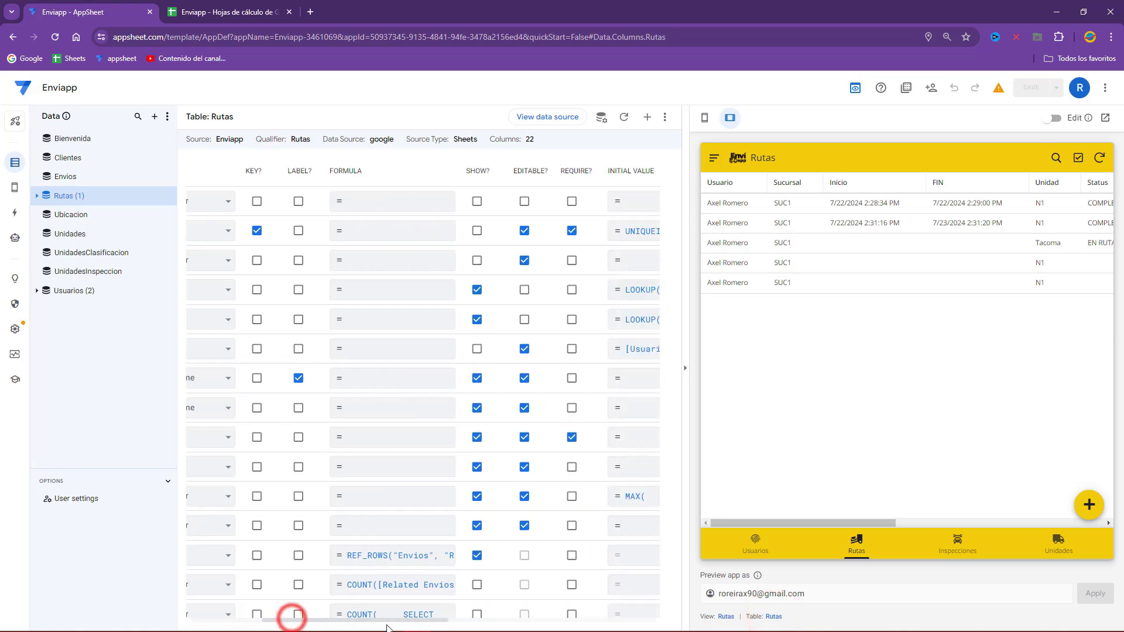
left_click(504, 494)
left_click(460, 182)
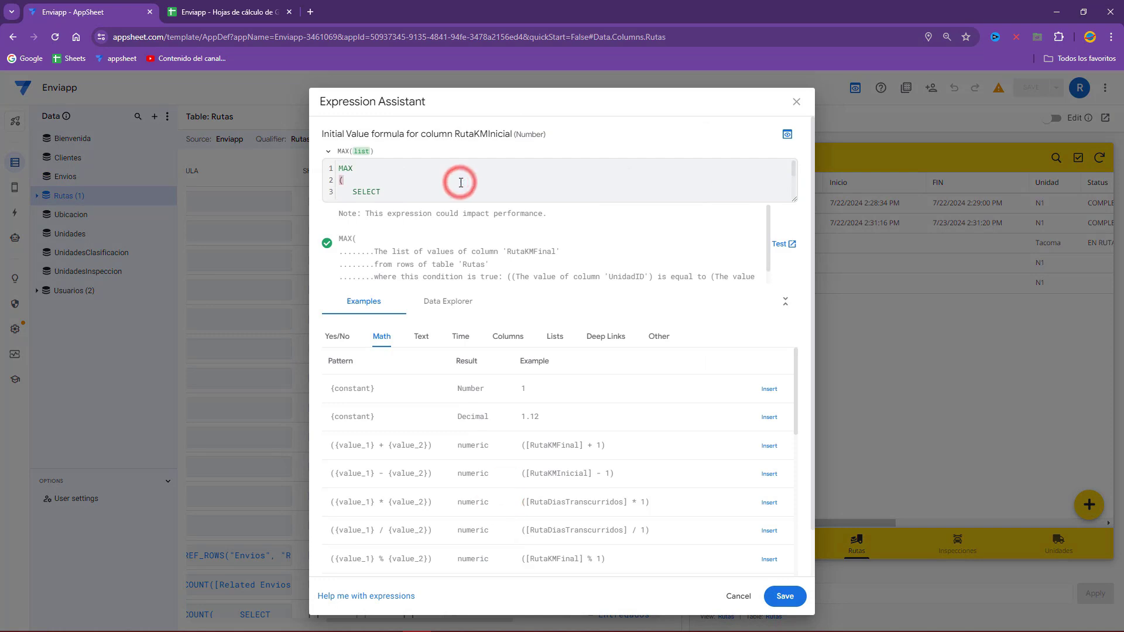
key("ctrl+a")
left_click(784, 596)
- Open RutaKMInicial's column settings and paste the copied MAX(SELECT()) expression into its Valid If formula
left_click_drag(395, 619, 207, 561)
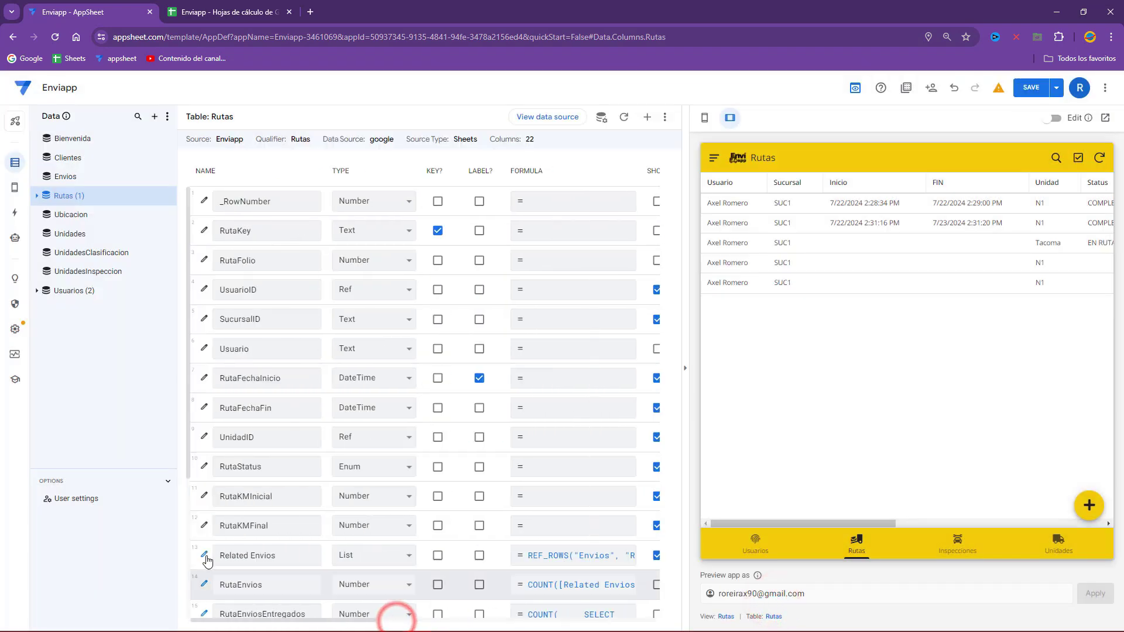
left_click(204, 497)
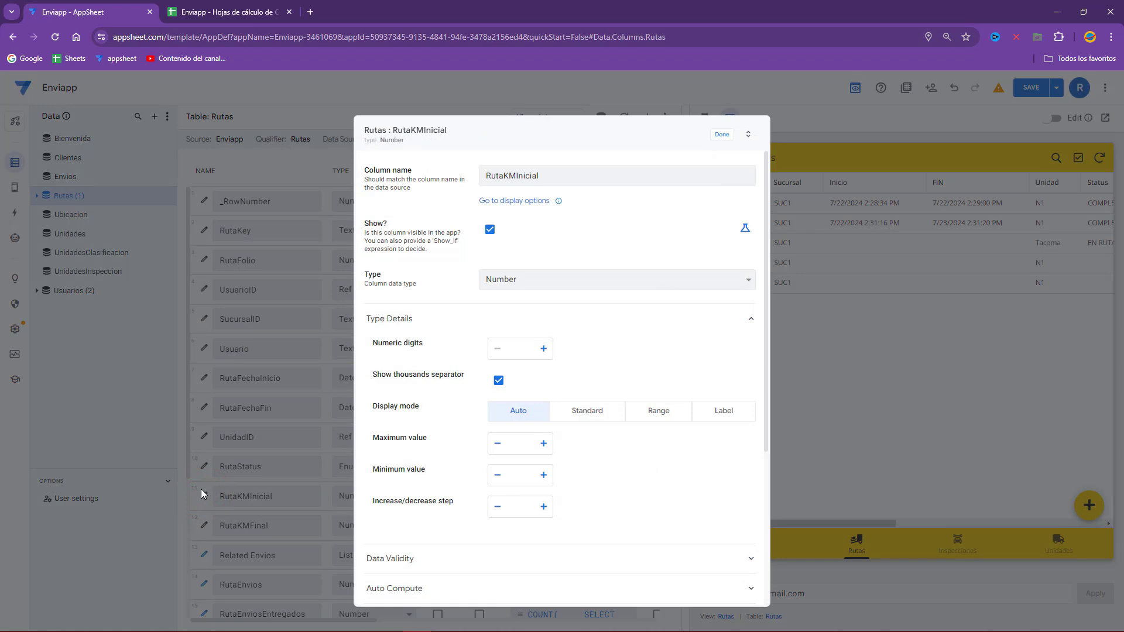
scroll(432, 476, "down", 2)
left_click(416, 433)
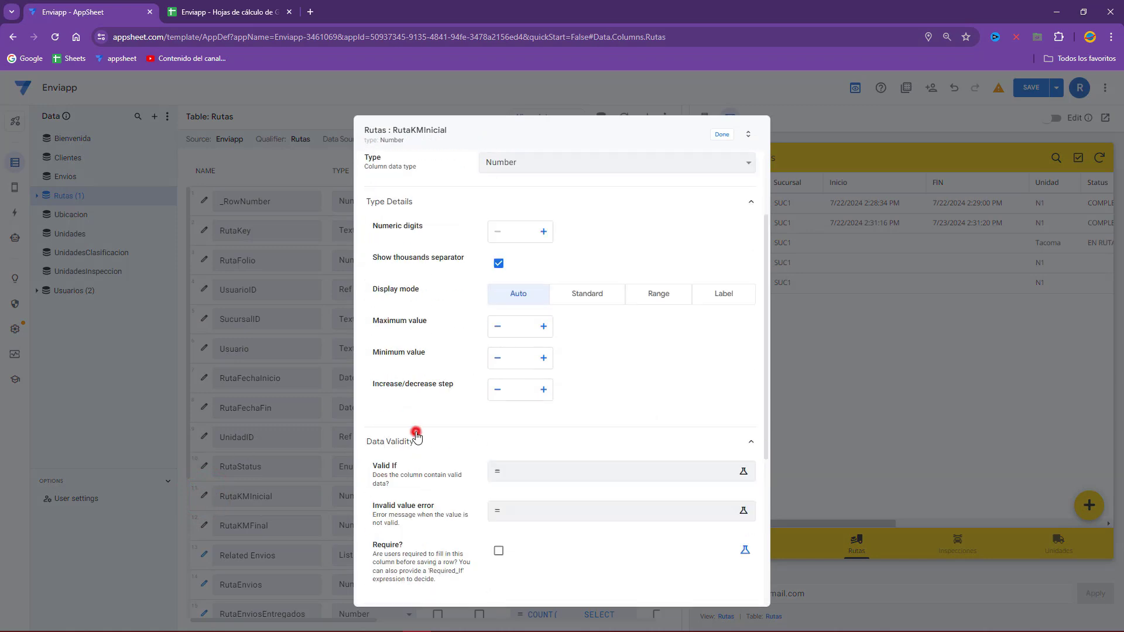
left_click(515, 470)
key("ctrl+v")
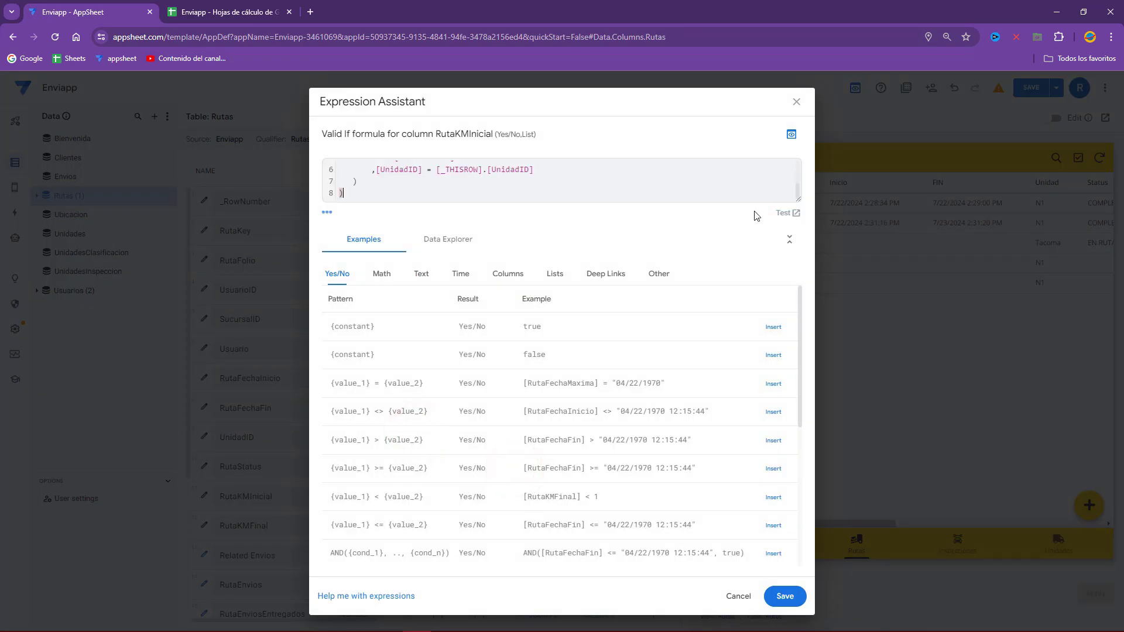
- Append = [RutaKMInicial] to the MAX(SELECT()) expression in RutaKMInicial's Valid If formula and save the formula
left_click(796, 198)
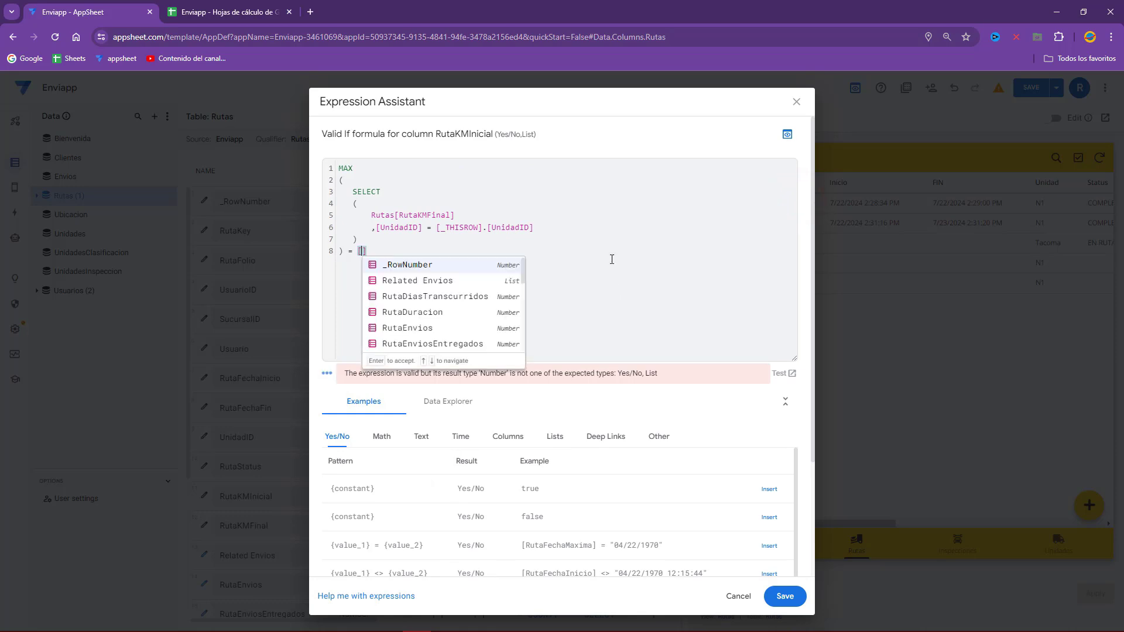
double_click(475, 135)
left_click_drag(476, 134, 320, 174)
left_click(351, 228)
left_click_drag(359, 251, 420, 251)
left_click(431, 251)
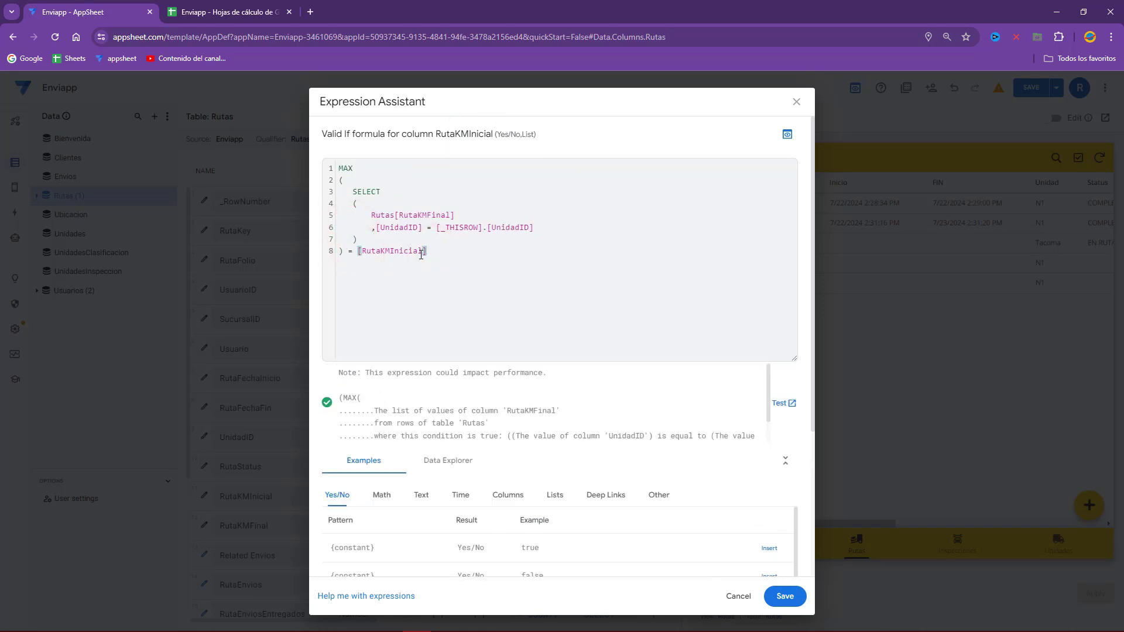
left_click(787, 597)
- Set RutaKMInicial's invalid value error to "Verifica los kilómetros inciales" and save the column and the app
left_click(513, 510)
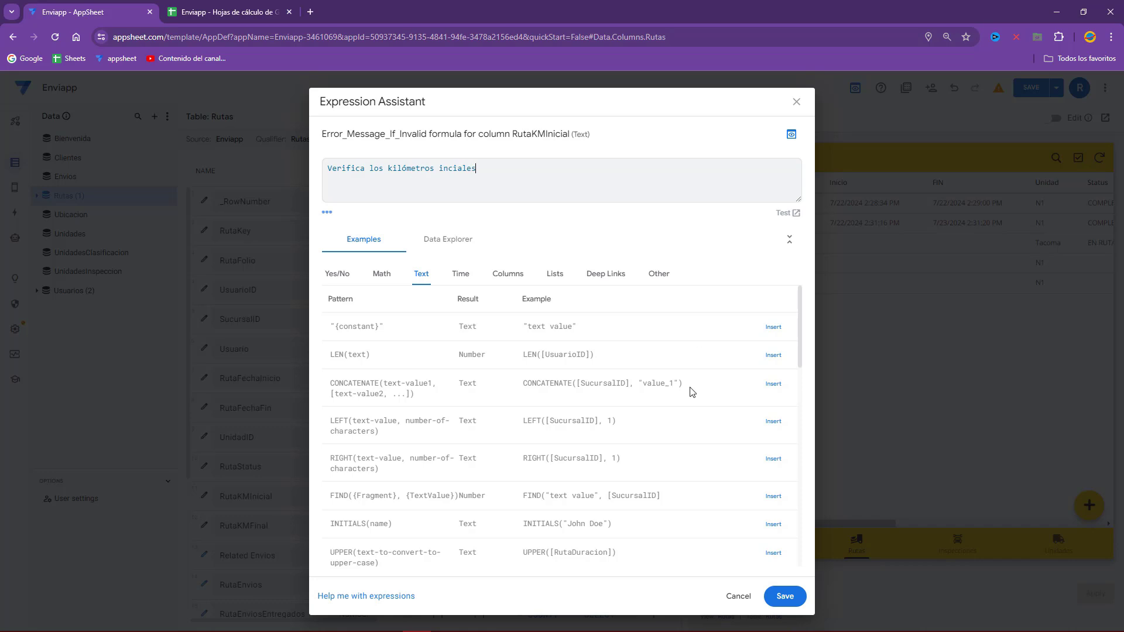
left_click(790, 597)
left_click(720, 140)
left_click(1030, 89)
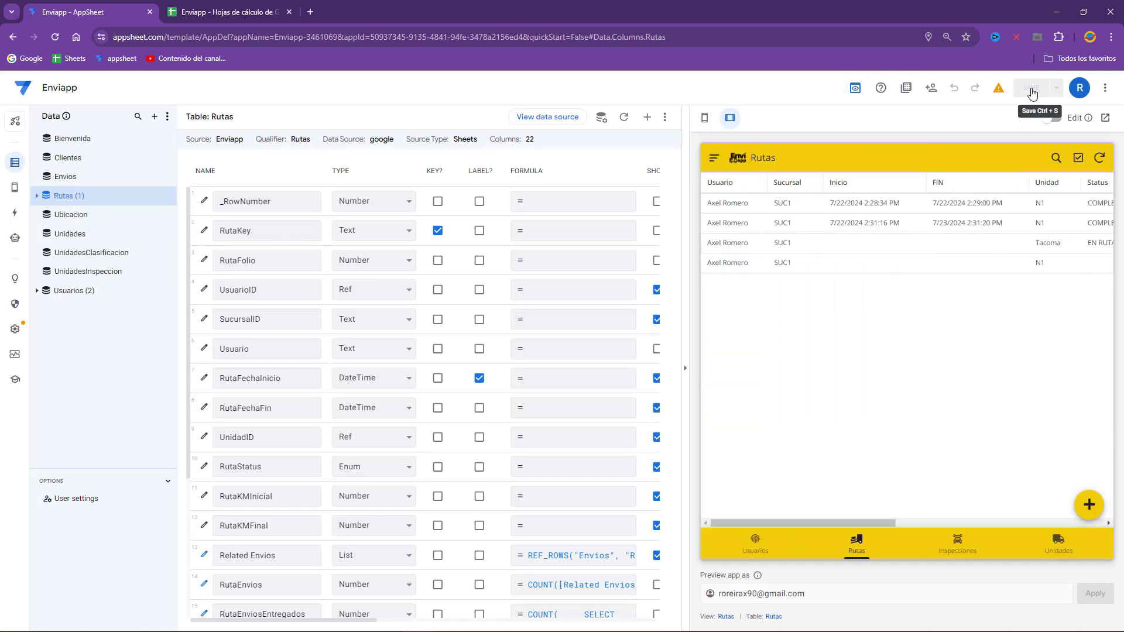
- Start a new route in the app preview and select Tacoma as its unit
left_click(1081, 506)
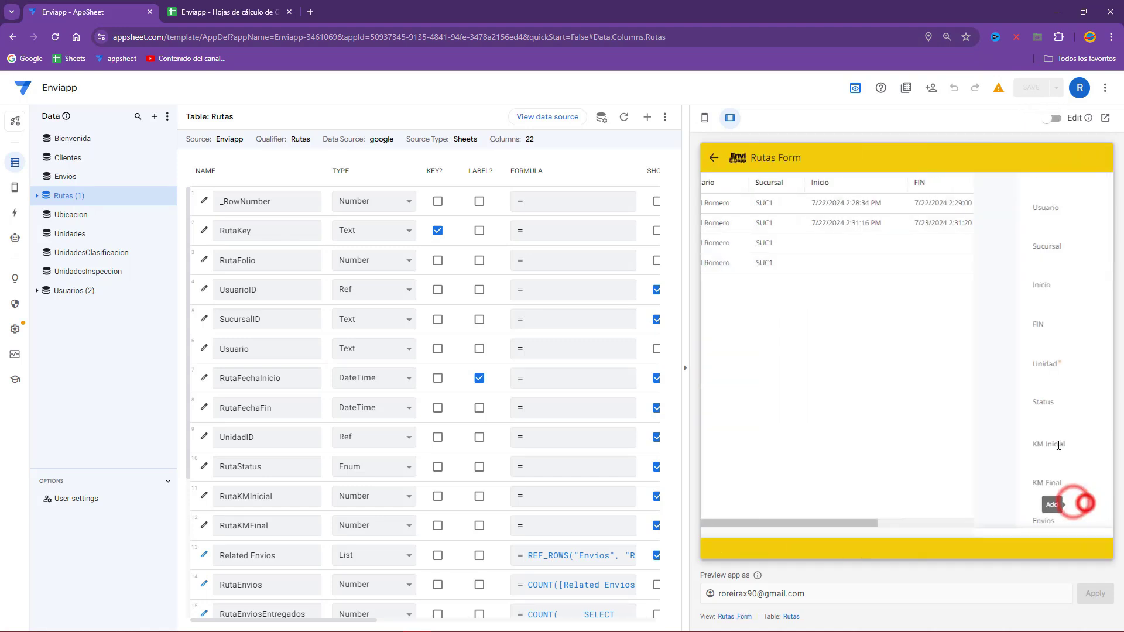
left_click(907, 365)
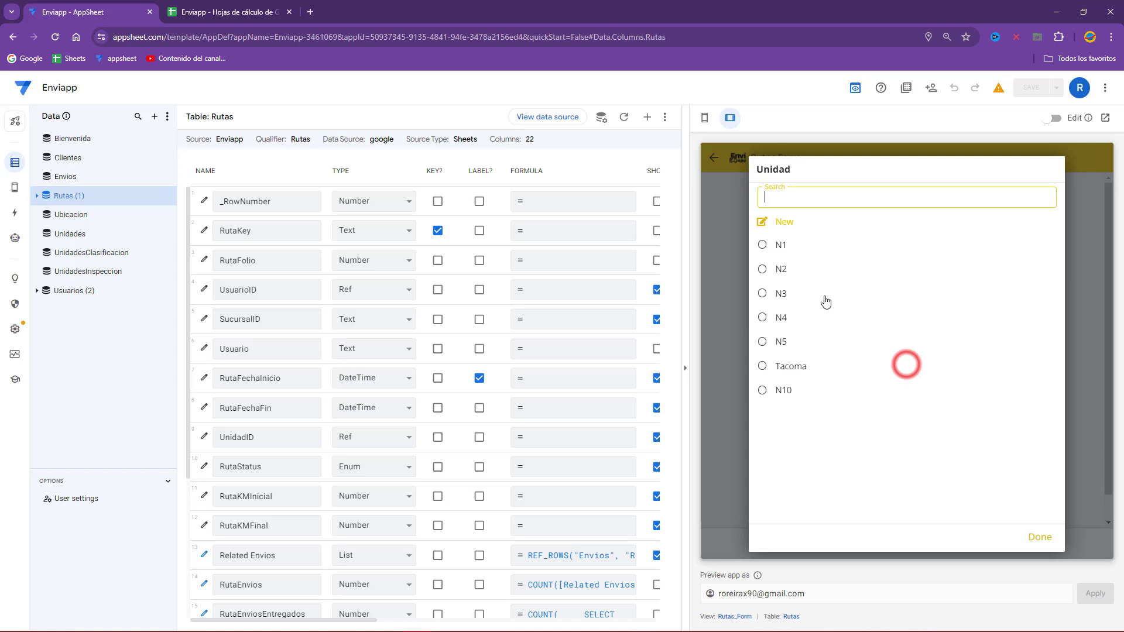
left_click(787, 364)
scroll(843, 387, "down", 1)
left_click(893, 419)
- Test the Tacoma route's KM Final with 1090 and replace it with 1400
left_click(890, 460)
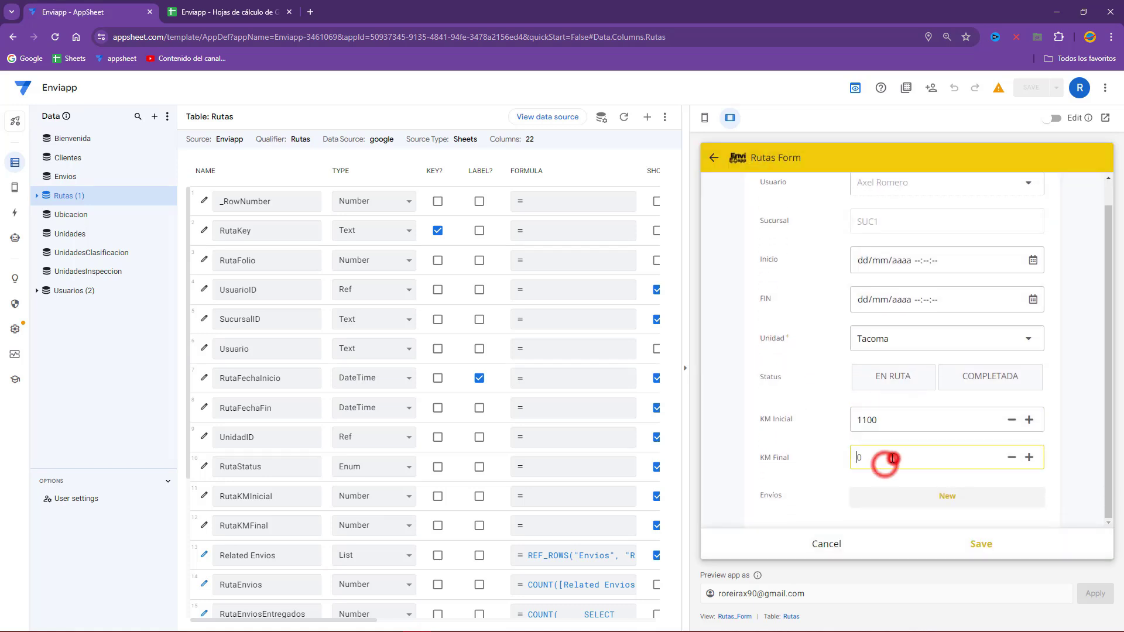
type("1090")
left_click(809, 439)
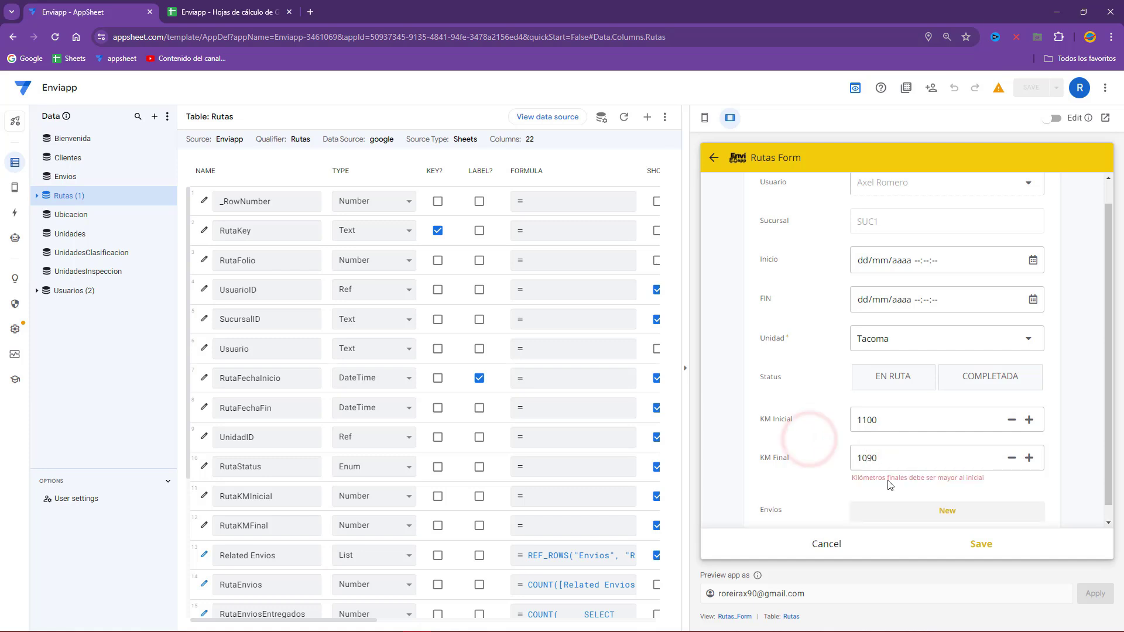
left_click(894, 459)
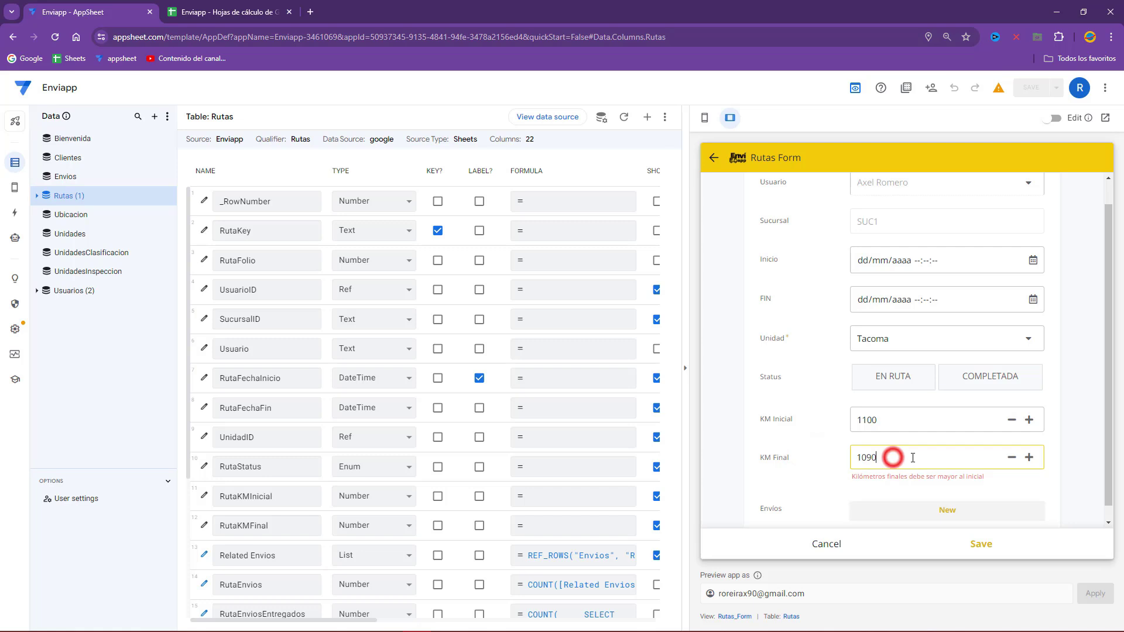
type("1")
left_click(814, 460)
- Test KM Inicial with 1250 on the Tacoma route and try to save the form
left_click(914, 421)
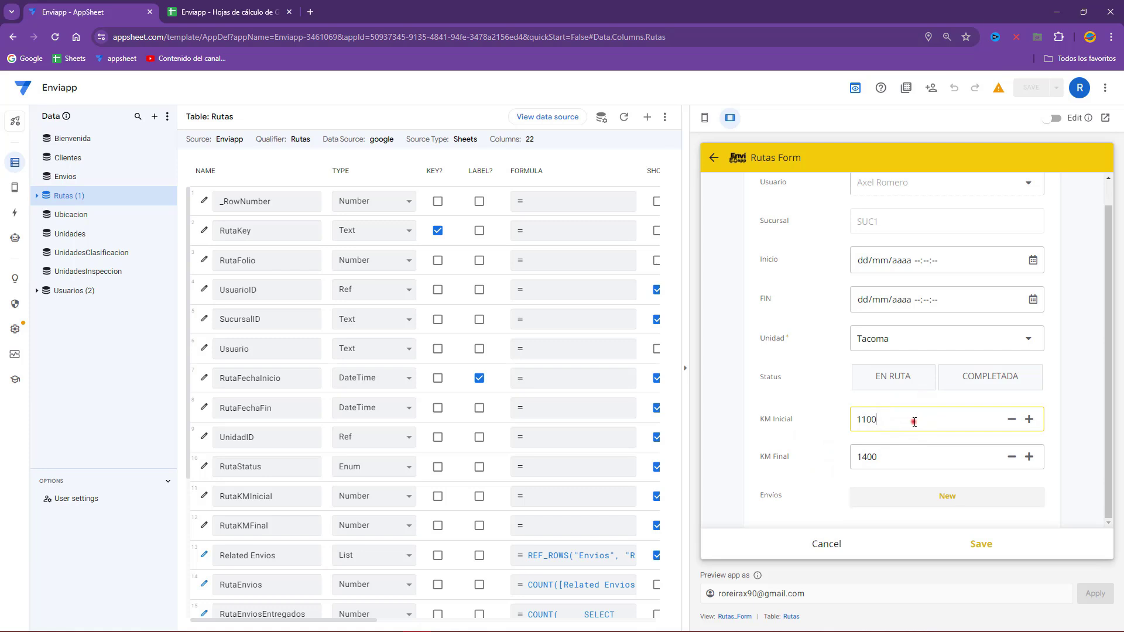
left_click_drag(862, 420, 884, 420)
left_click(798, 369)
left_click(869, 439)
left_click(945, 442)
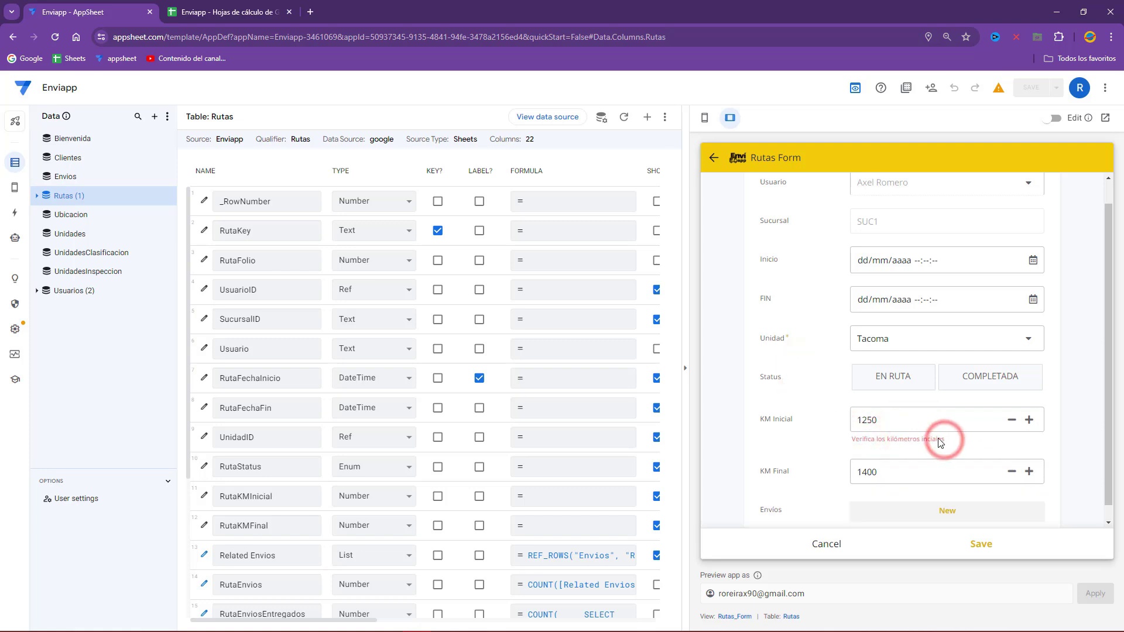
left_click(911, 421)
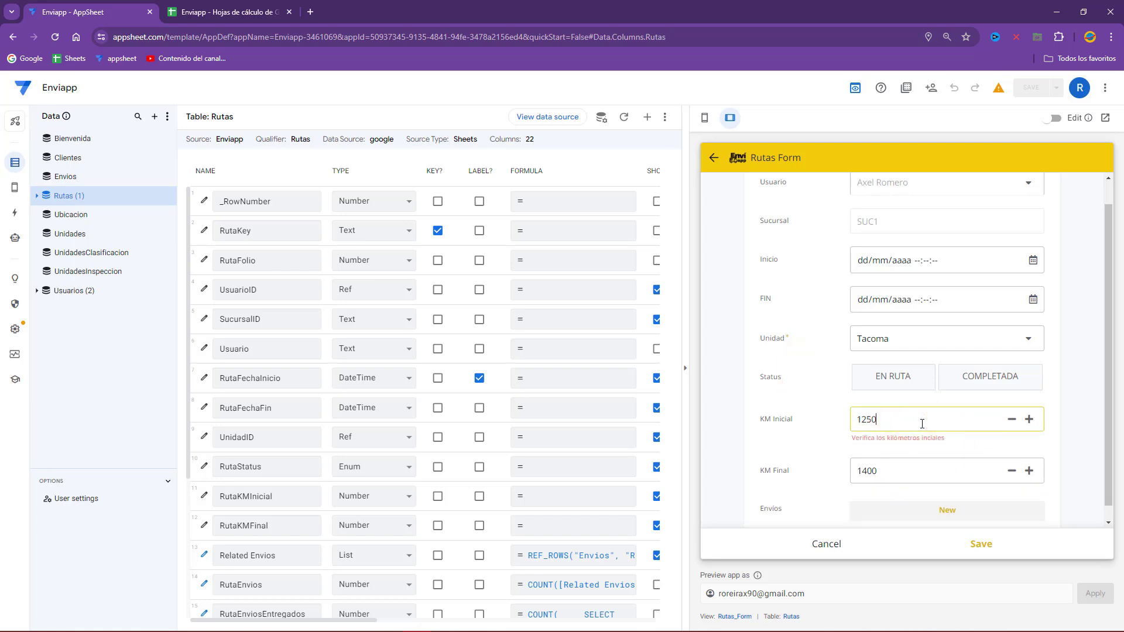
left_click(921, 422)
left_click(983, 545)
left_click(923, 448)
double_click(923, 448)
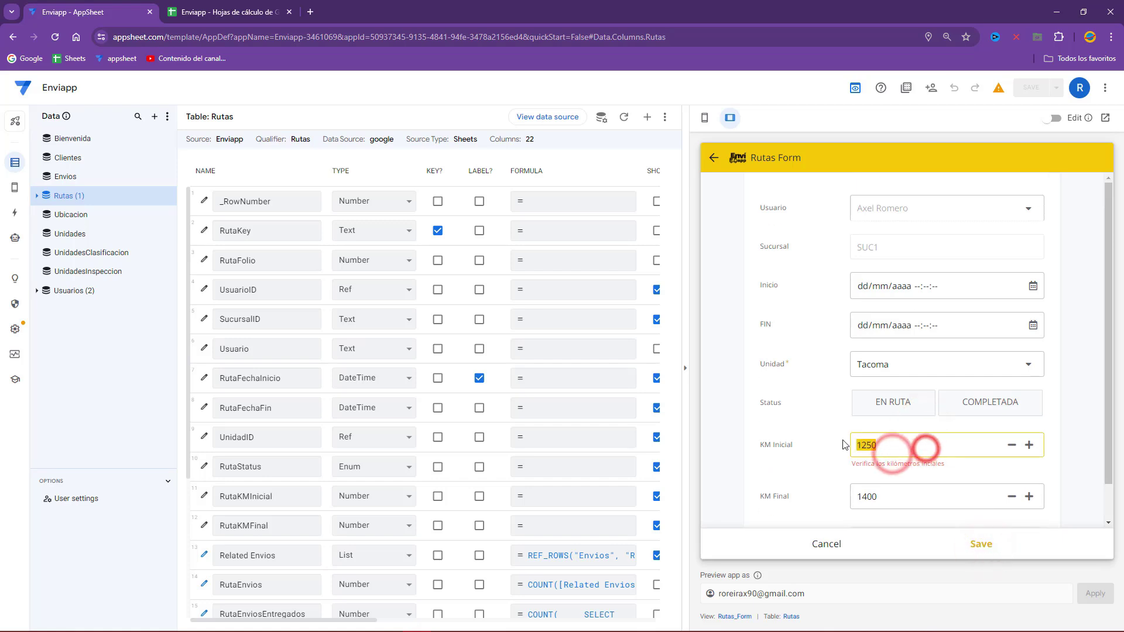
- Copy the final kilometres from K5 of the Google Sheets Rutas sheet and enter 1501 as KM Inicial in the AppSheet form
left_click(234, 7)
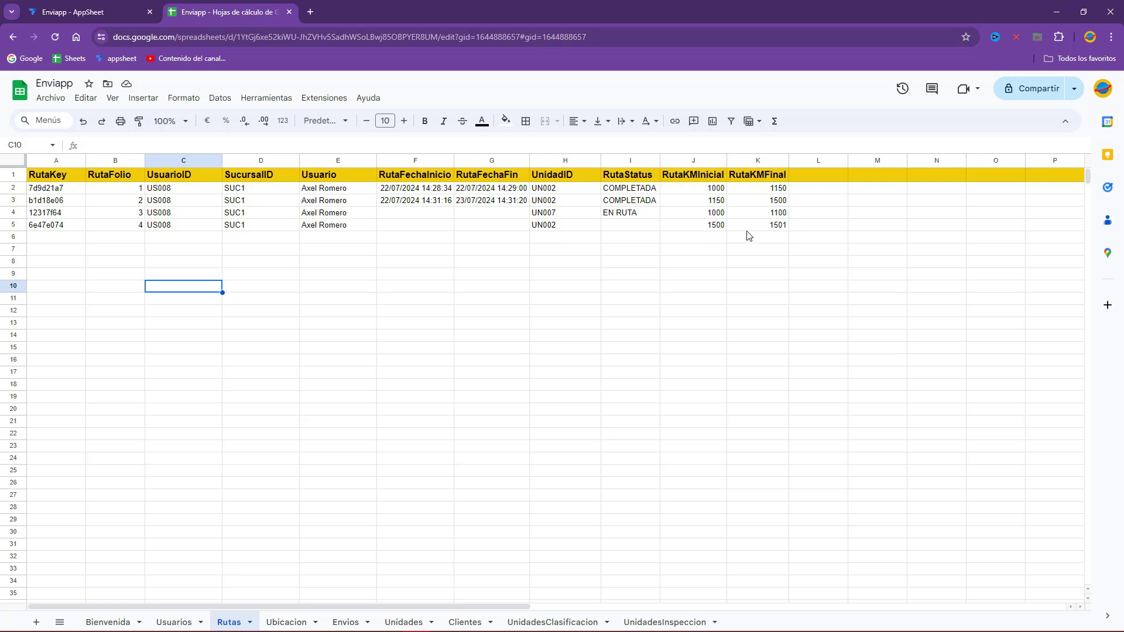
left_click(772, 227)
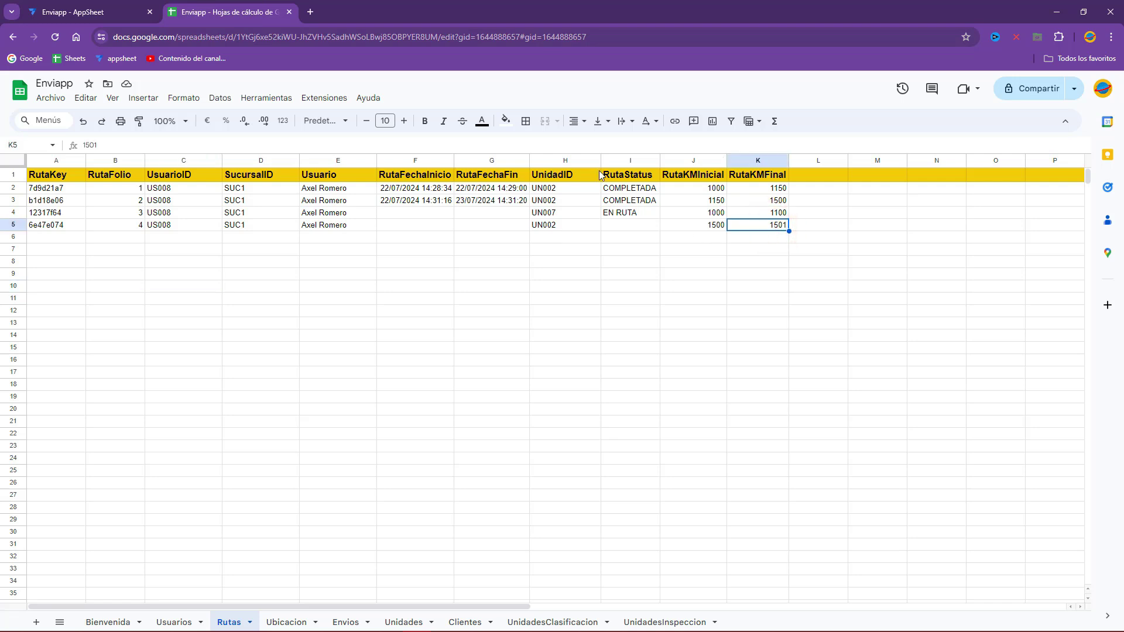
left_click(95, 6)
type("1501")
left_click(795, 425)
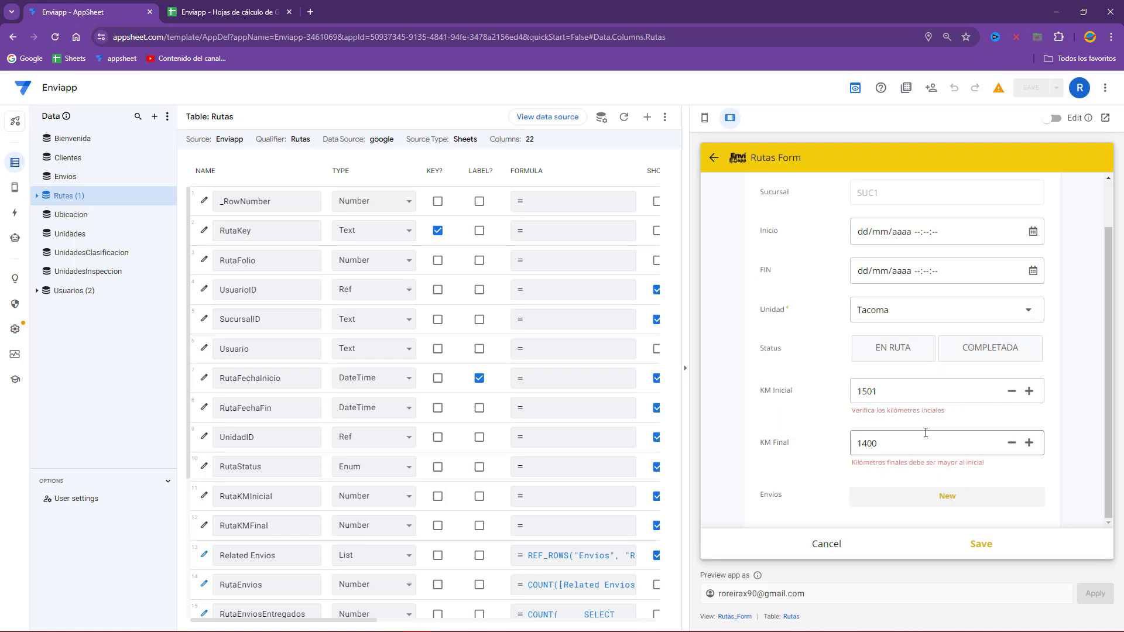
left_click(898, 433)
double_click(897, 434)
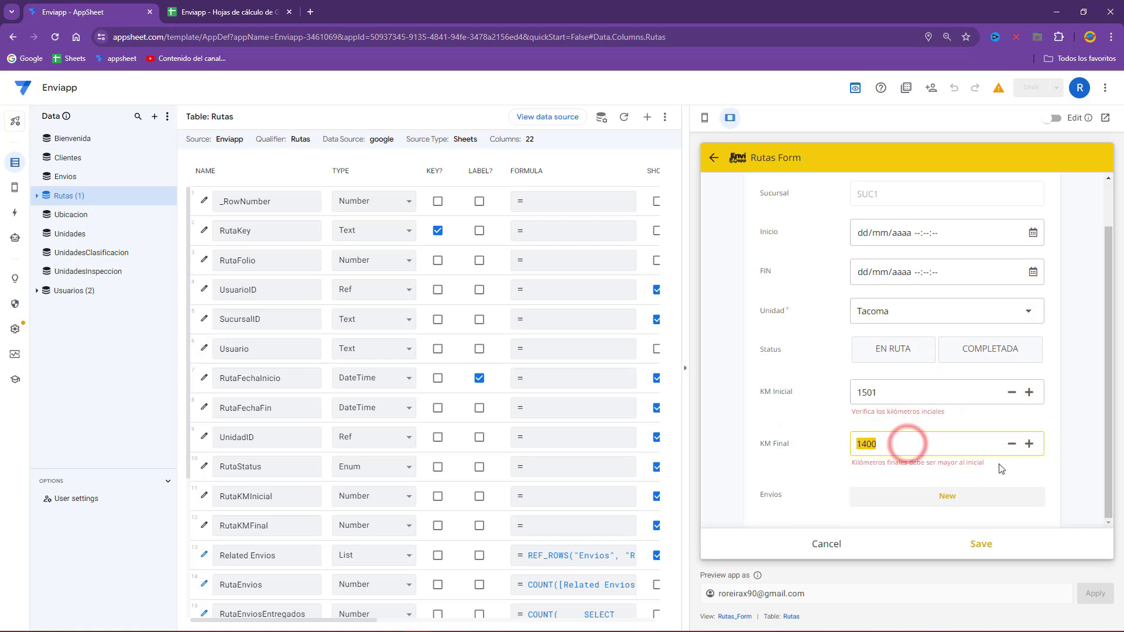
- Recheck the Rutas sheet, try N2 as the route's unit in AppSheet, and change it to N1
left_click(211, 3)
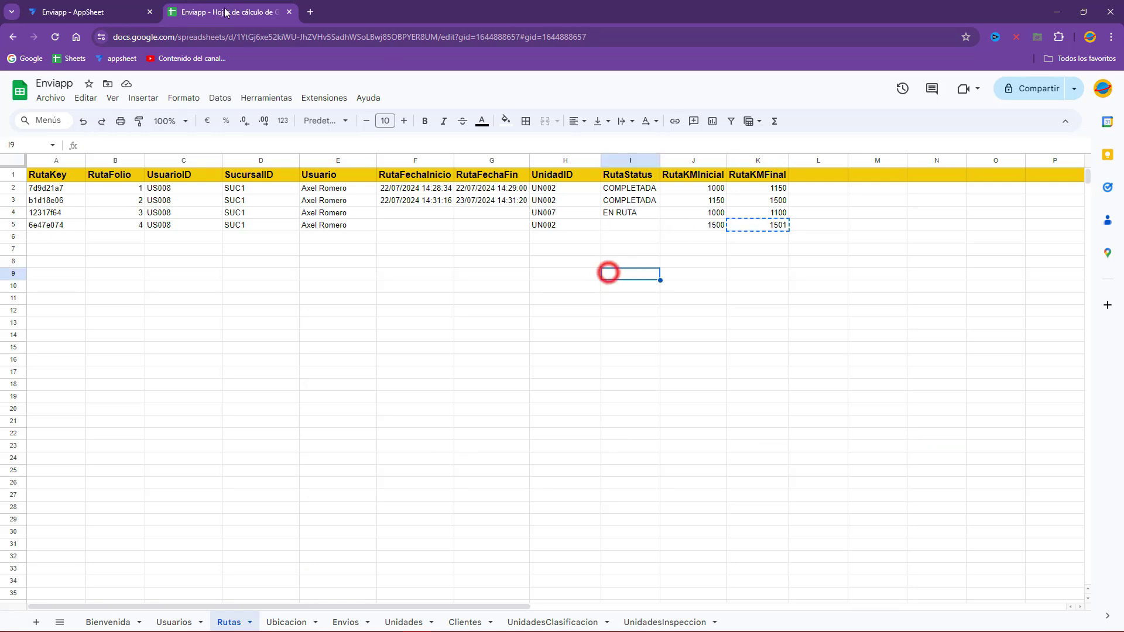
key("ctrl+Page_Up")
left_click(931, 313)
left_click(780, 266)
left_click(988, 315)
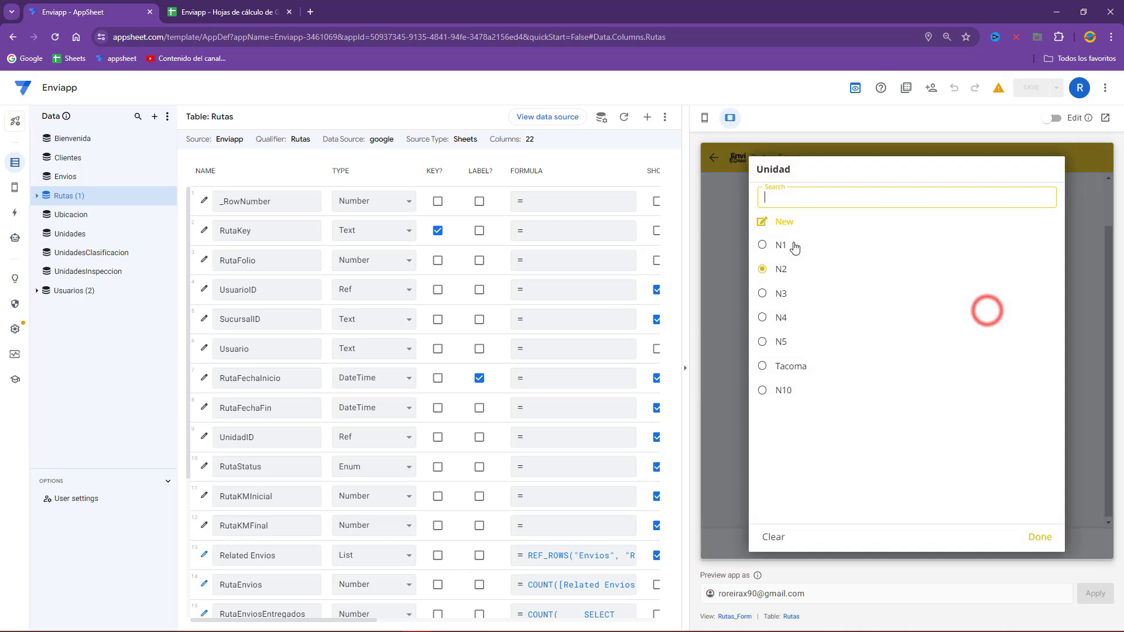
left_click(787, 241)
left_click(902, 409)
- Set the N1 route's KM Final to 1600 and save the route
left_click(899, 445)
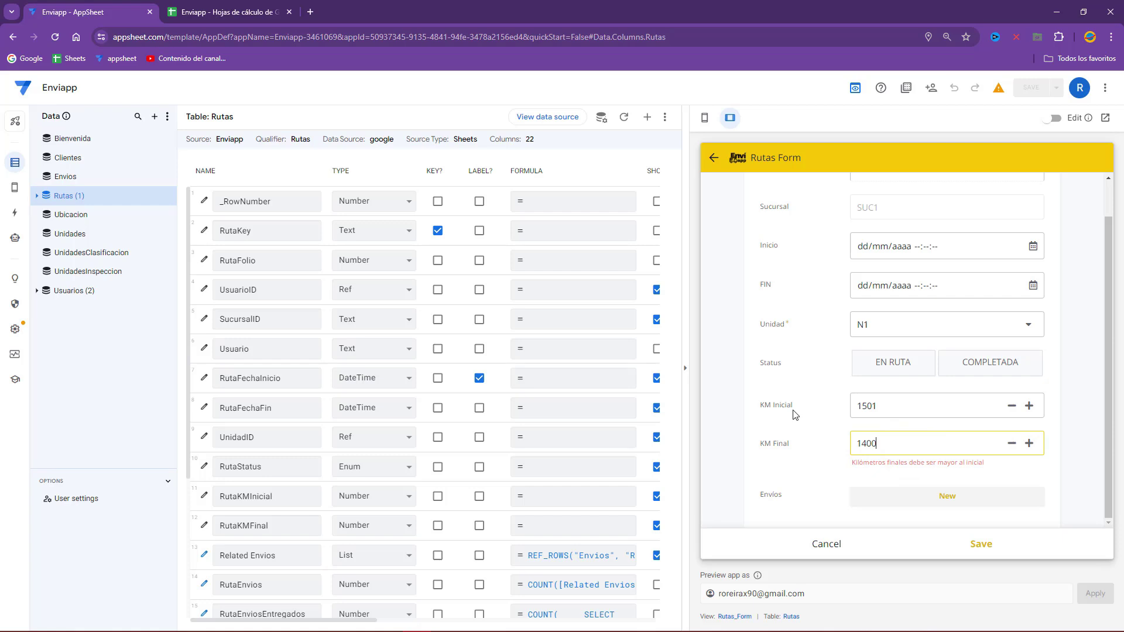
double_click(889, 445)
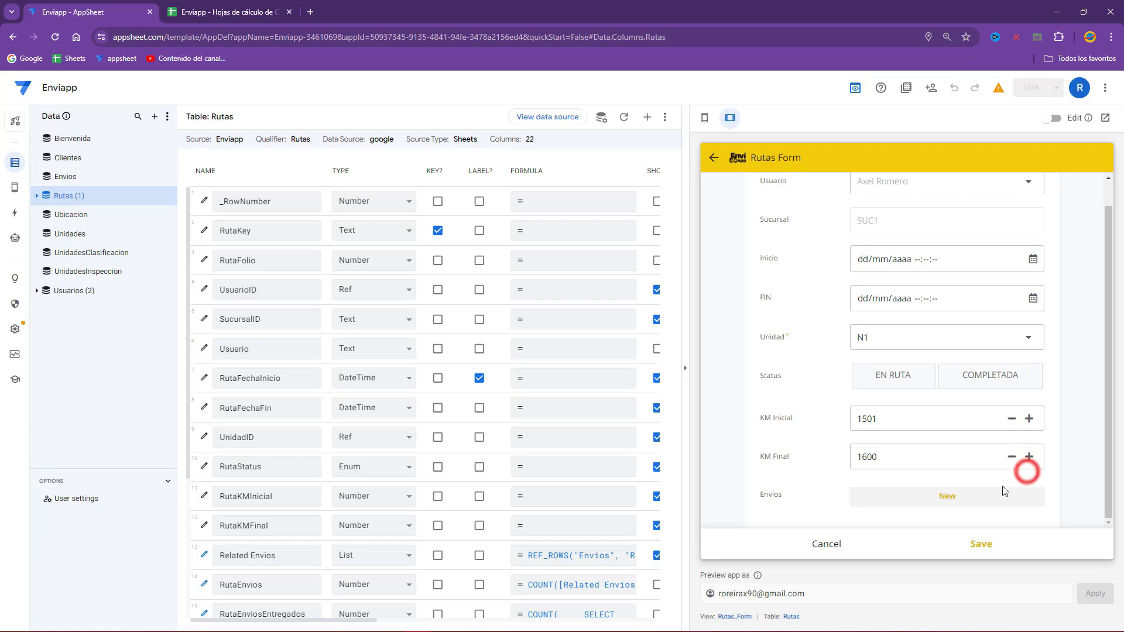
left_click(984, 542)
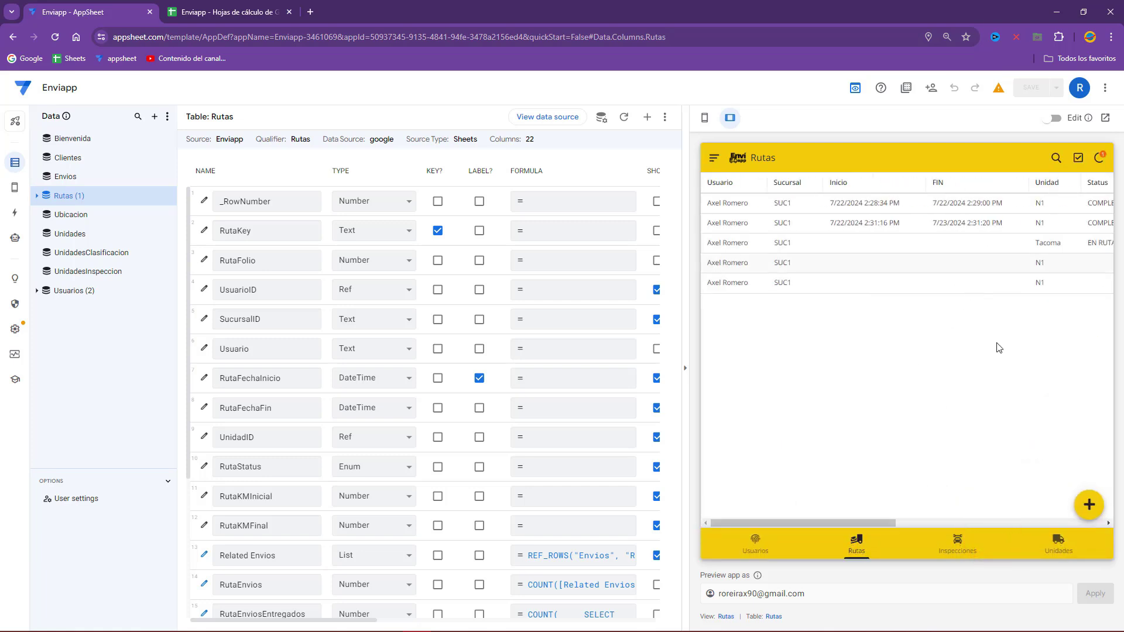
- Switch to Google Sheets and check the newly saved route in A6:K6, especially its final kilometres in K6
left_click(261, 8)
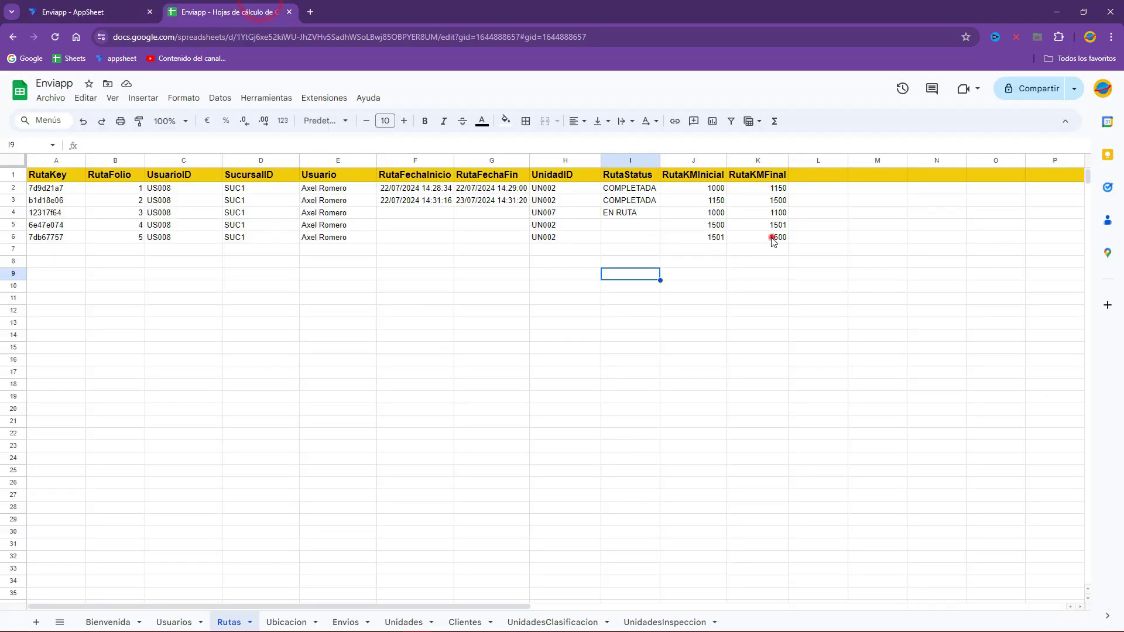
left_click(772, 237)
key("shift+Home")
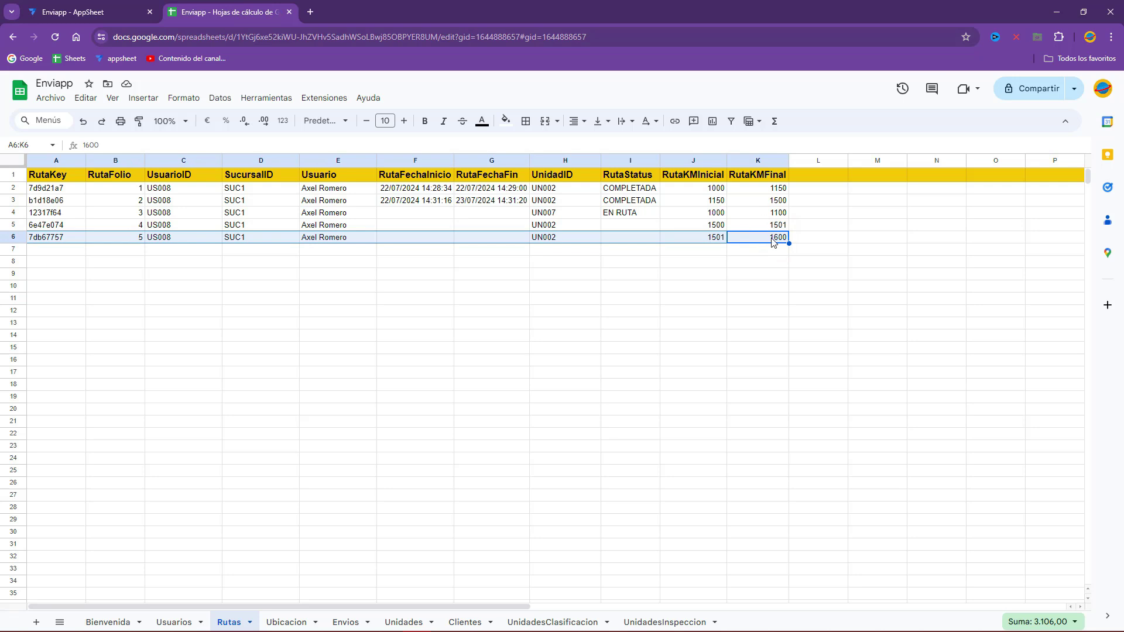
left_click(772, 237)
- Switch to AppSheet, start a new route for unit N1 and set its KM Final to 1750
key("ctrl+shift+Tab")
left_click(1087, 505)
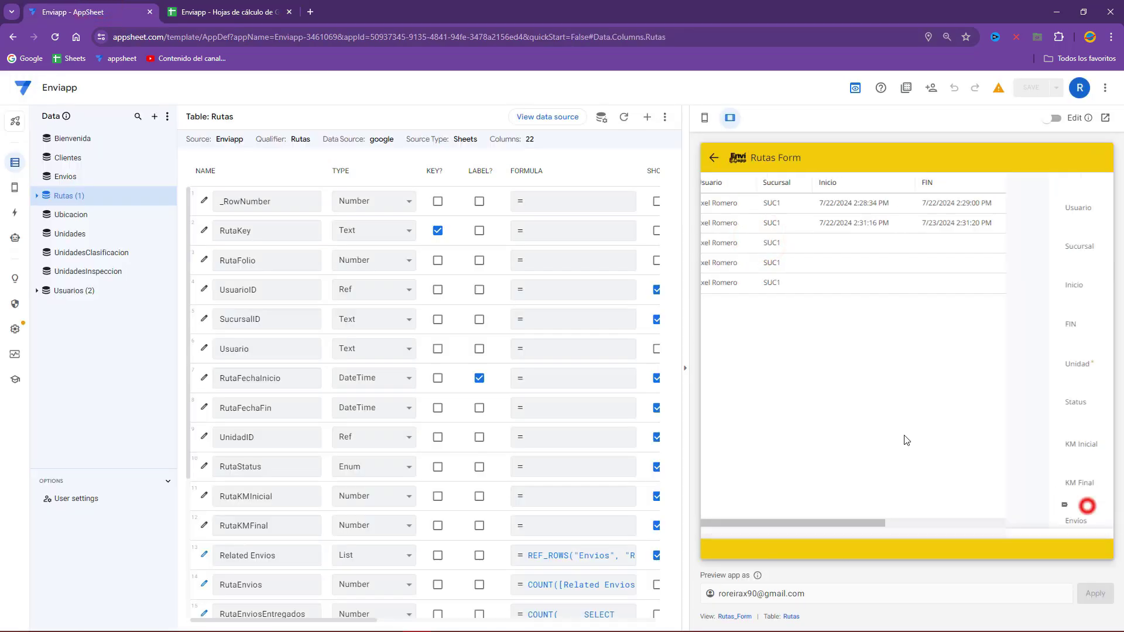
left_click(918, 364)
left_click(782, 244)
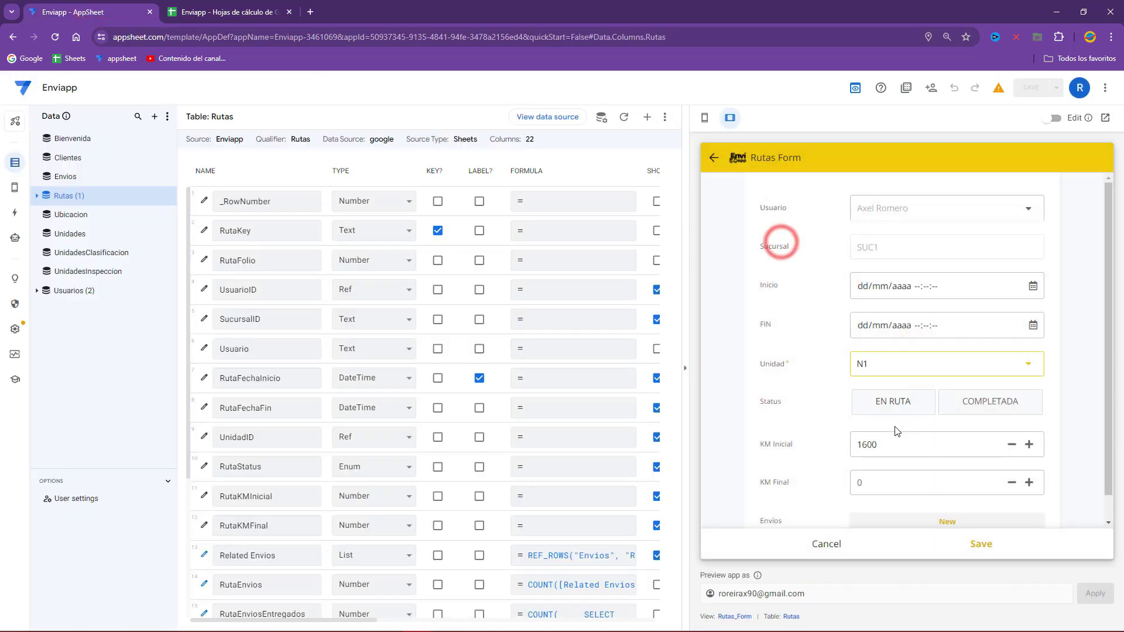
left_click(886, 480)
type("175")
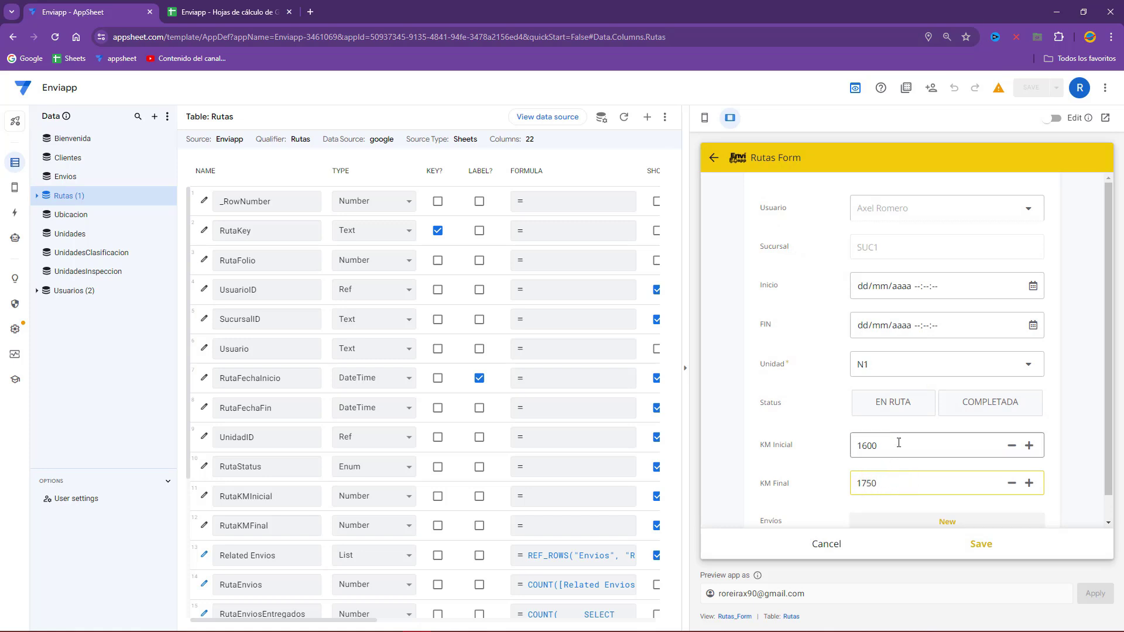
- Test the new N1 route's KM Inicial with 1700
left_click(898, 443)
type("17")
left_click(777, 434)
left_click(879, 464)
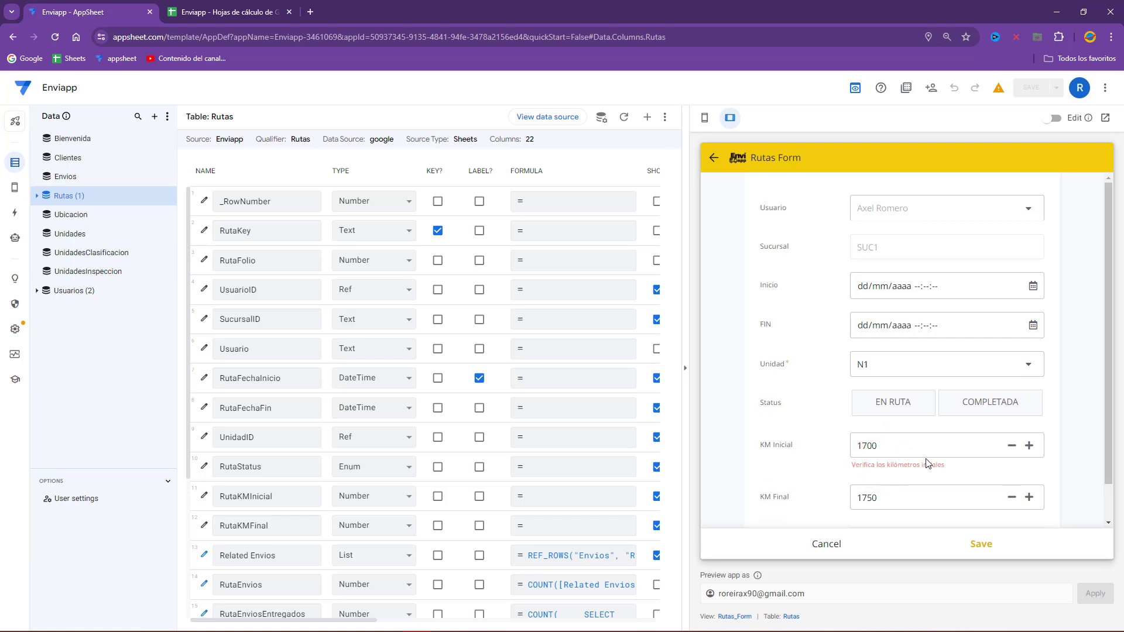
- Check the last final kilometres in K6 of the Rutas sheet and set KM Inicial to 1600 in the AppSheet form
left_click(218, 12)
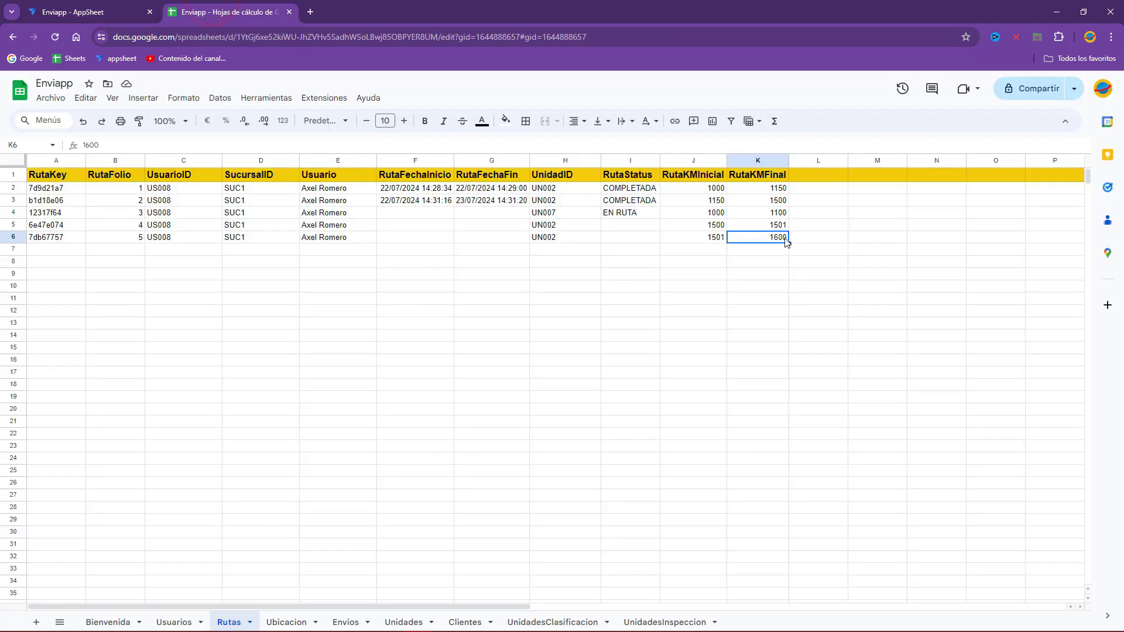
left_click(143, 5)
left_click_drag(911, 451, 807, 451)
type("1600")
left_click(773, 409)
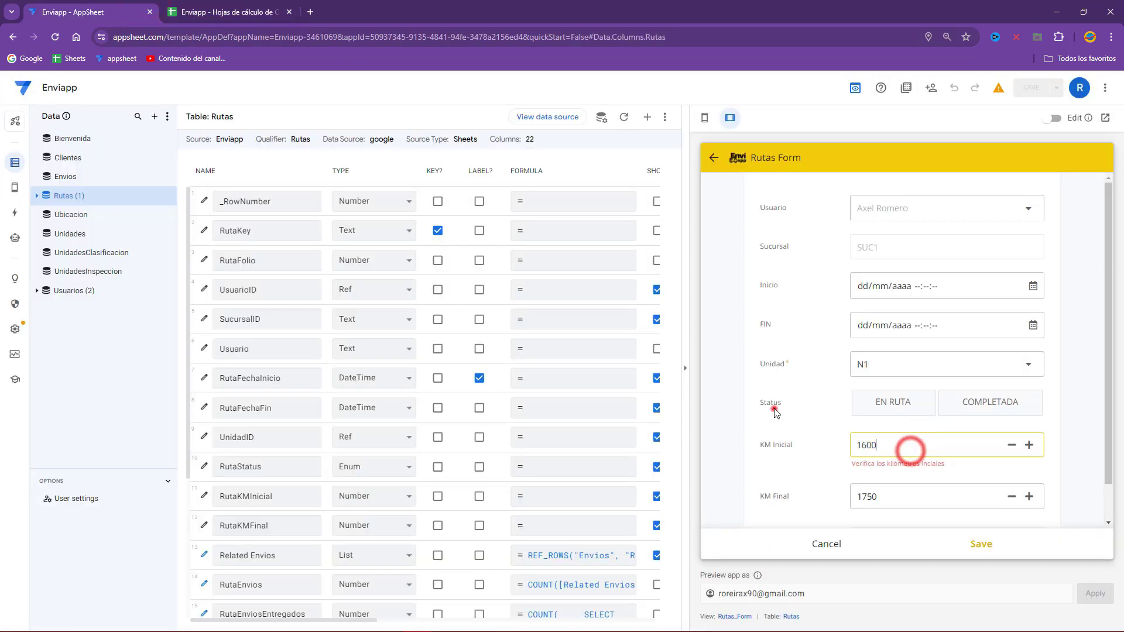
- Test the N1 route's KM Final with 1500, and set it to 1800
left_click(886, 482)
double_click(858, 481)
type("1500")
left_click(839, 479)
double_click(917, 484)
type("1")
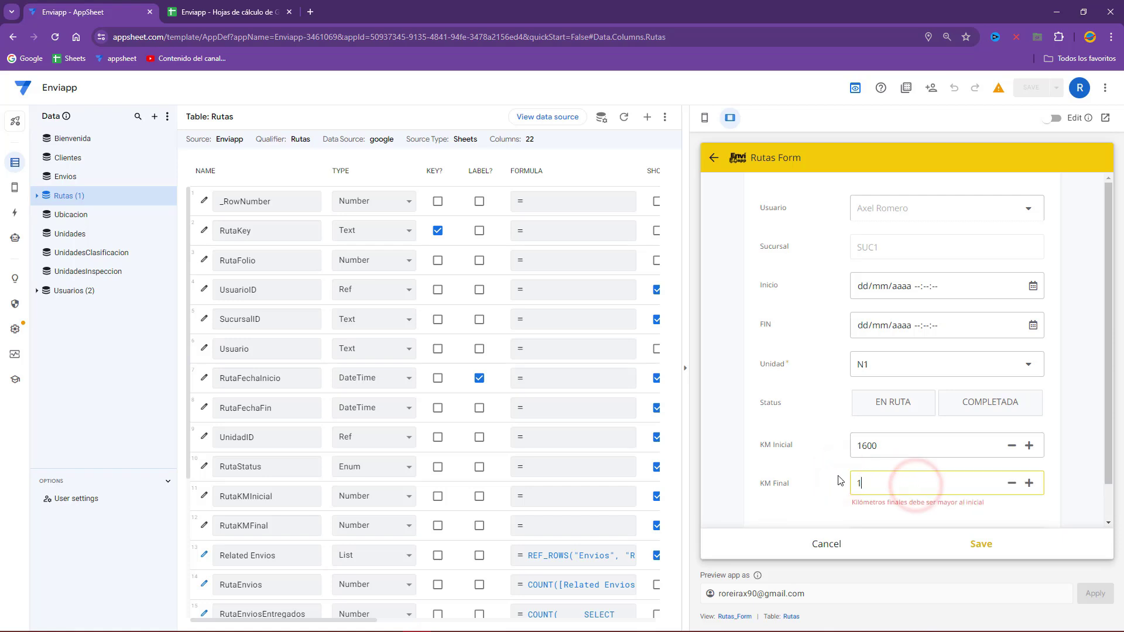
type("800")
left_click(839, 479)
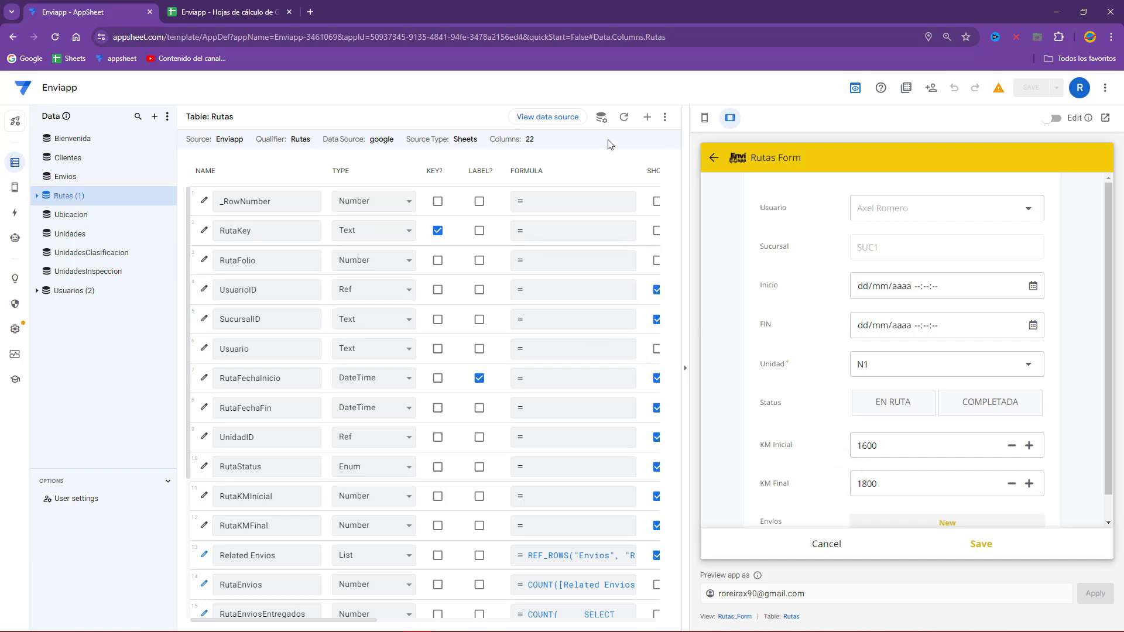
- Add a virtual column named RutaKMRecorridos to the Rutas table
left_click(647, 119)
triple_click(578, 175)
type("Rua")
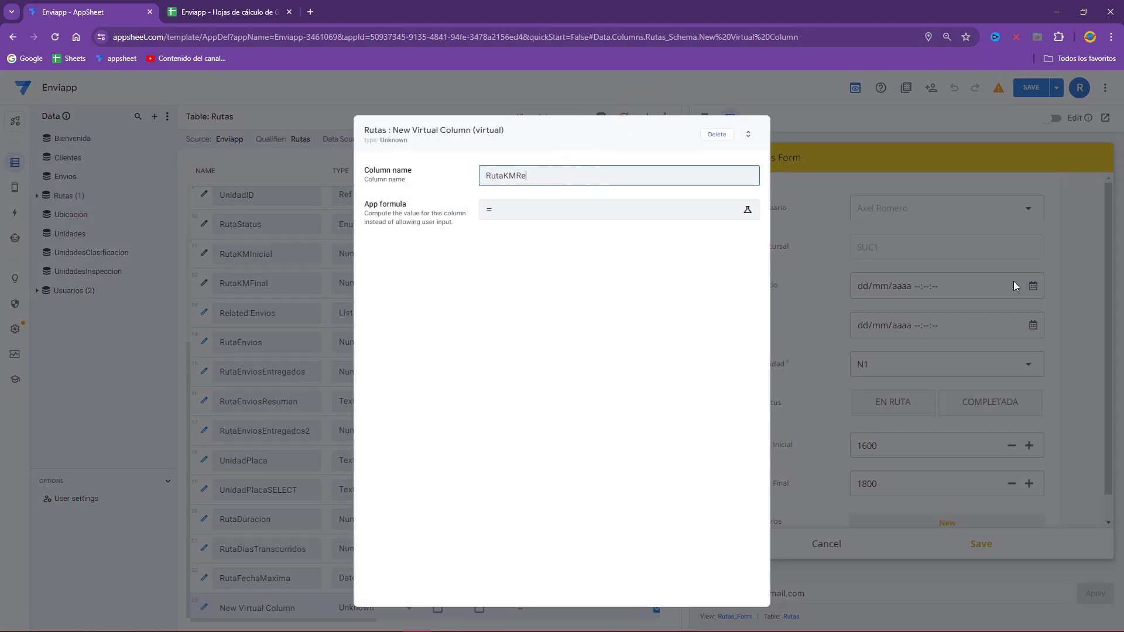
- Give RutaKMRecorridos the app formula [RutaKMFinal]-[RutaKMInicial] and finish editing the column
left_click(634, 211)
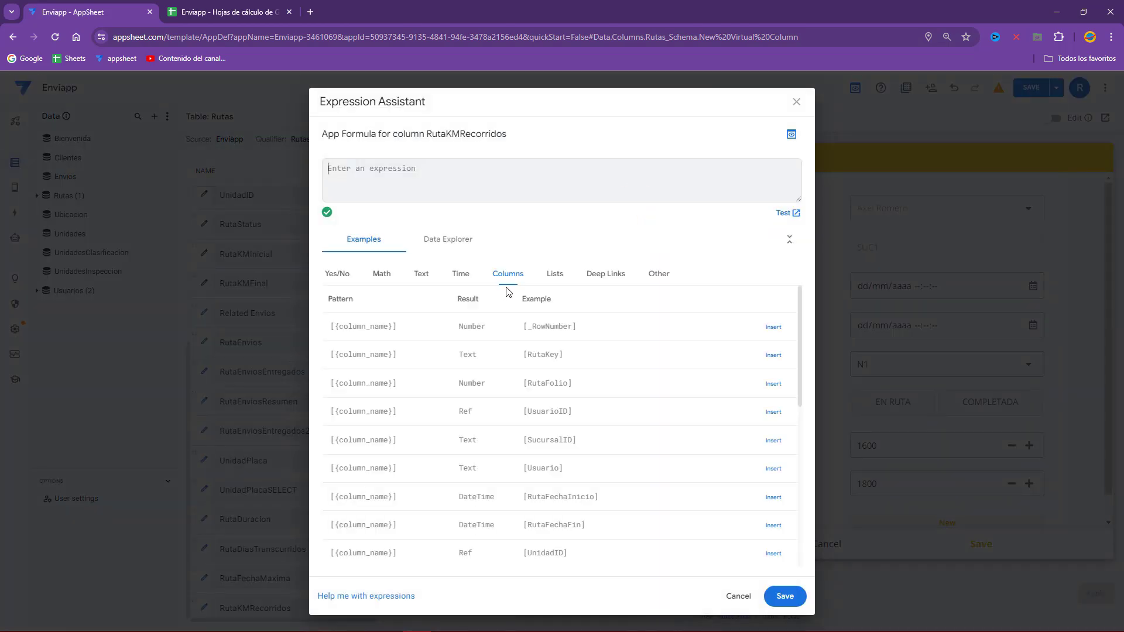
scroll(613, 455, "down", 1)
scroll(766, 517, "down", 1)
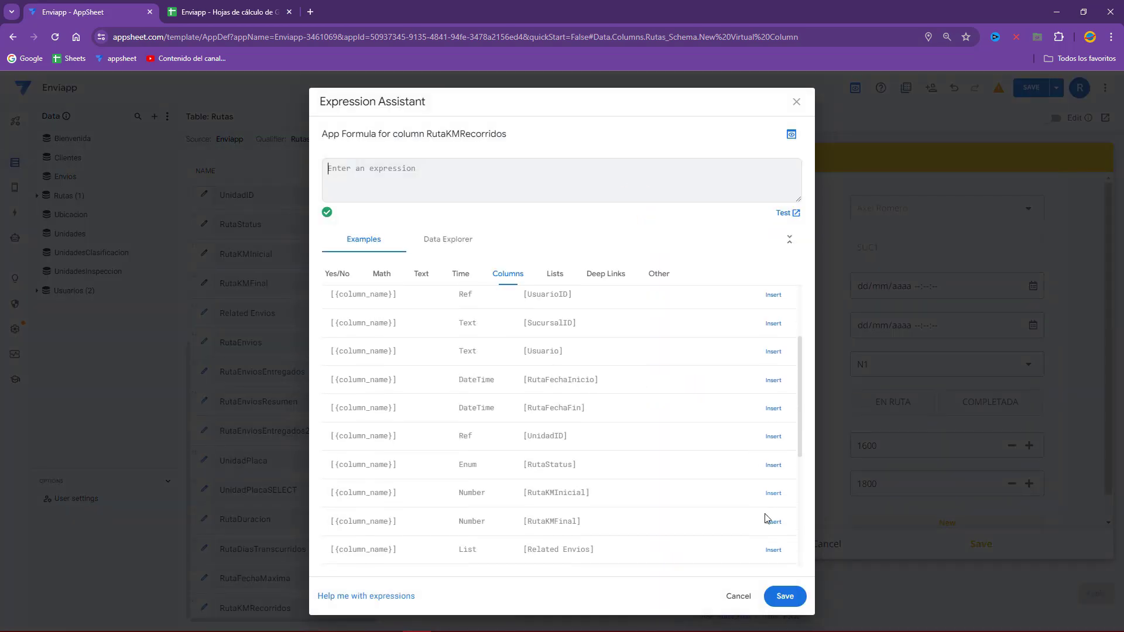
left_click(776, 522)
left_click(434, 165)
type("-")
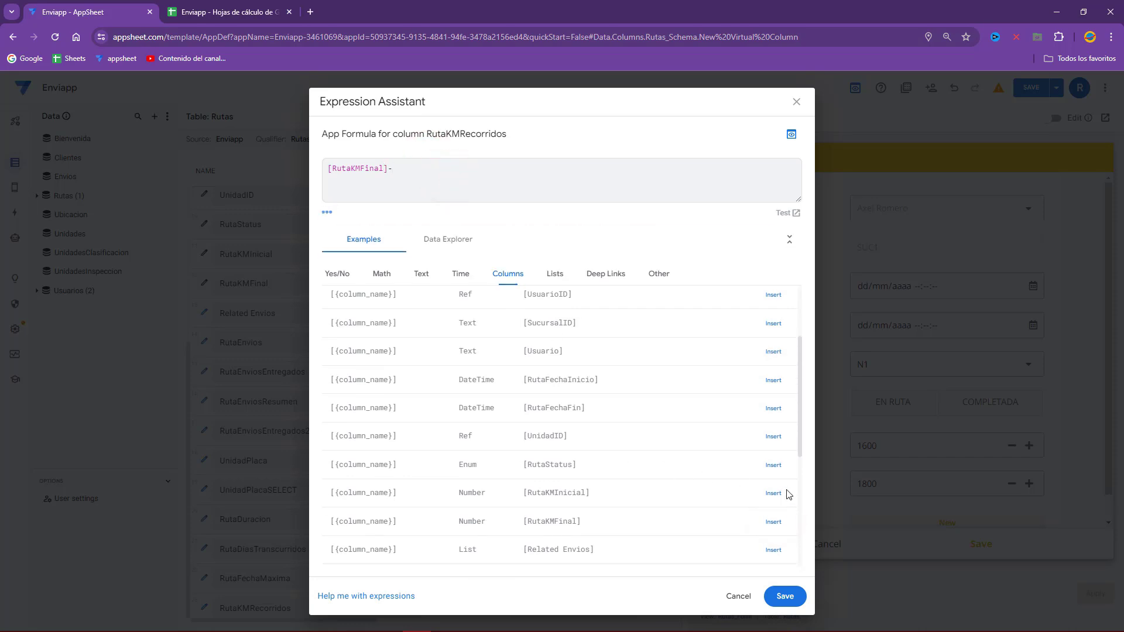
left_click(771, 497)
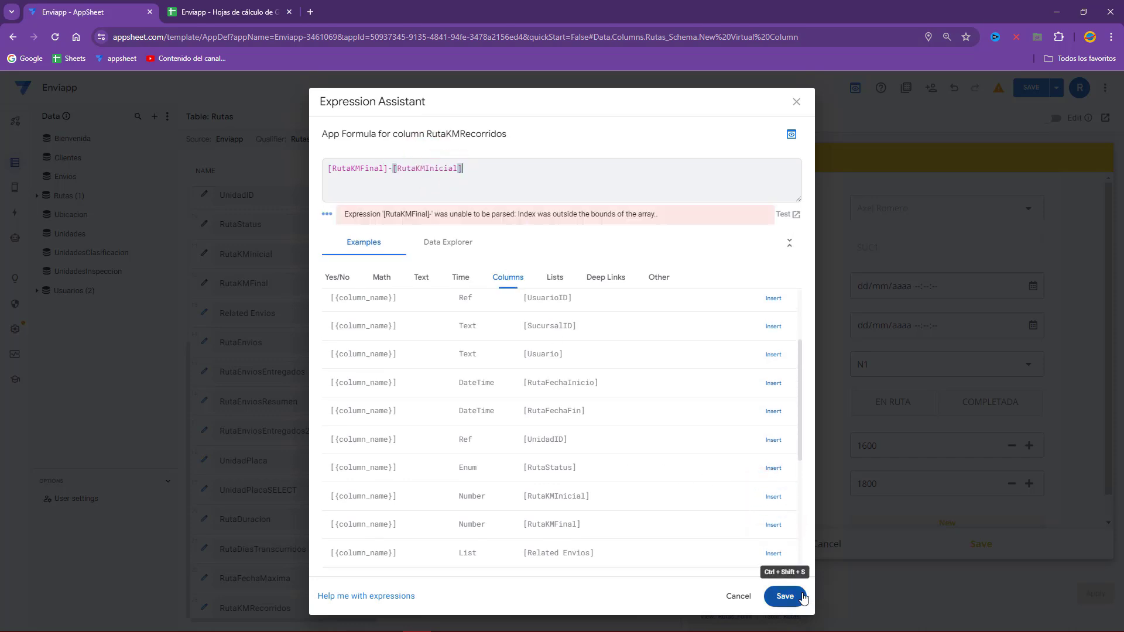
left_click(801, 596)
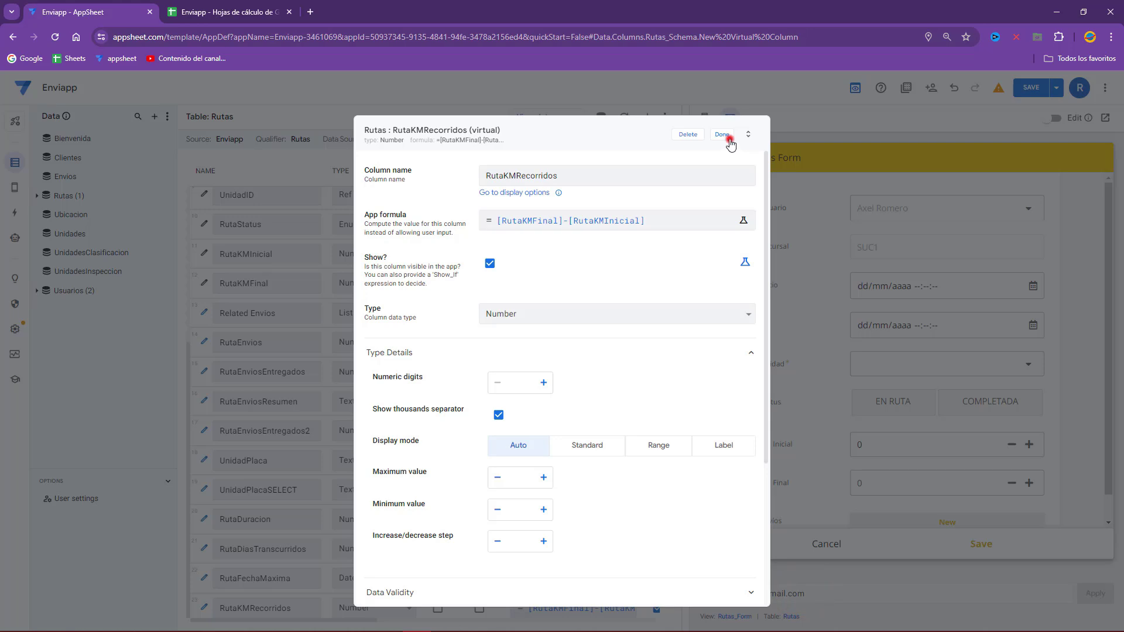
left_click(723, 134)
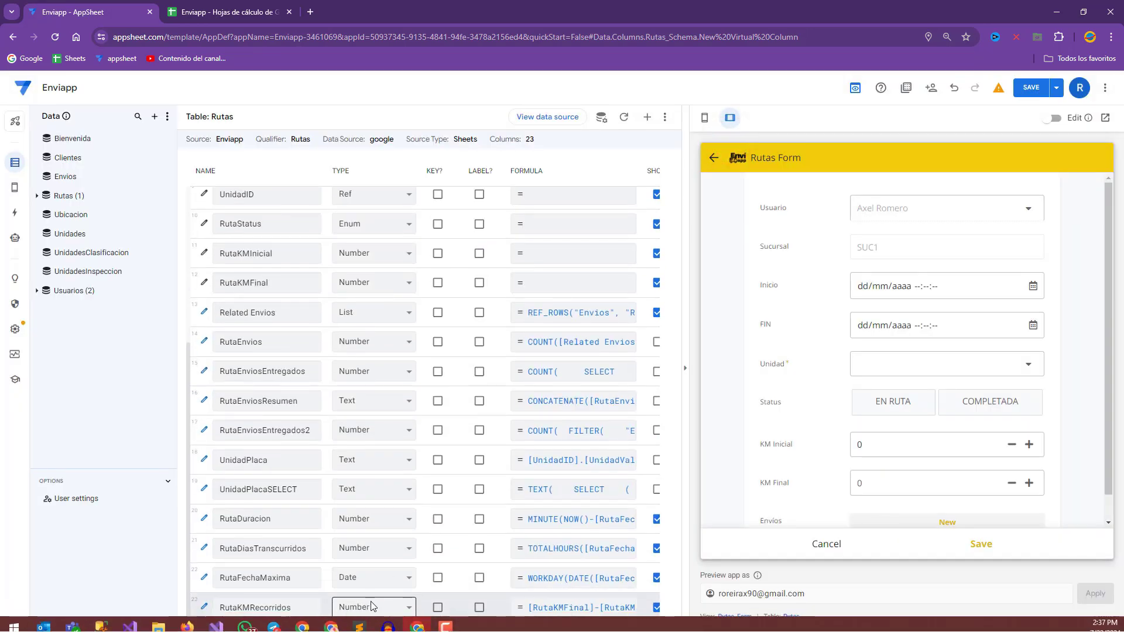
- Set the display name of RutaKMRecorridos to "KM recorridos" and save the app
left_click(442, 620)
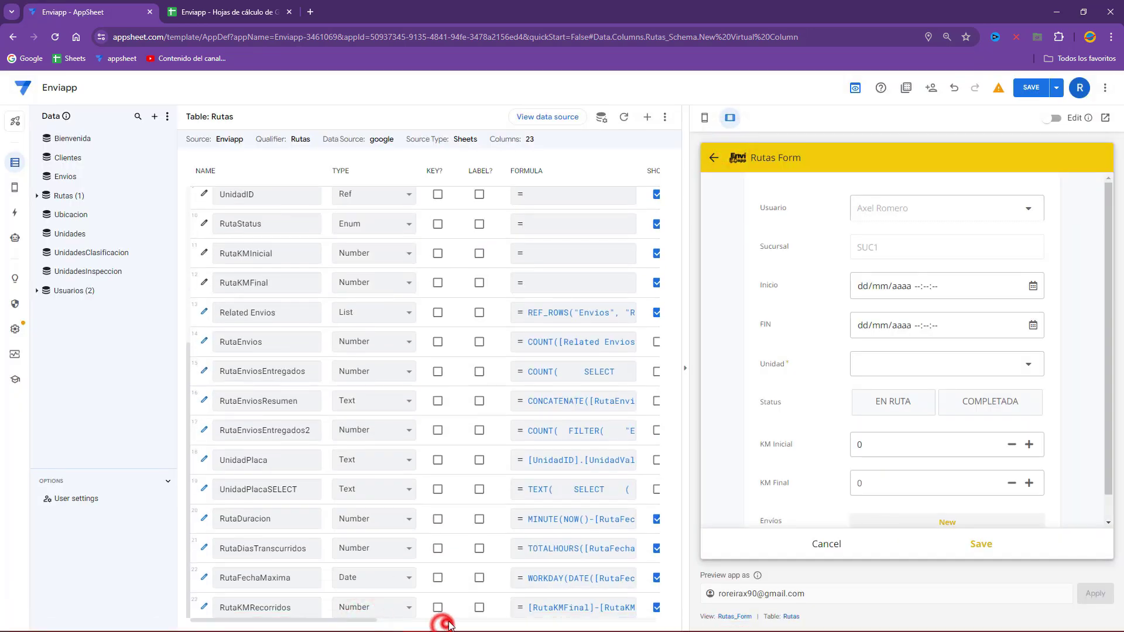
left_click(534, 607)
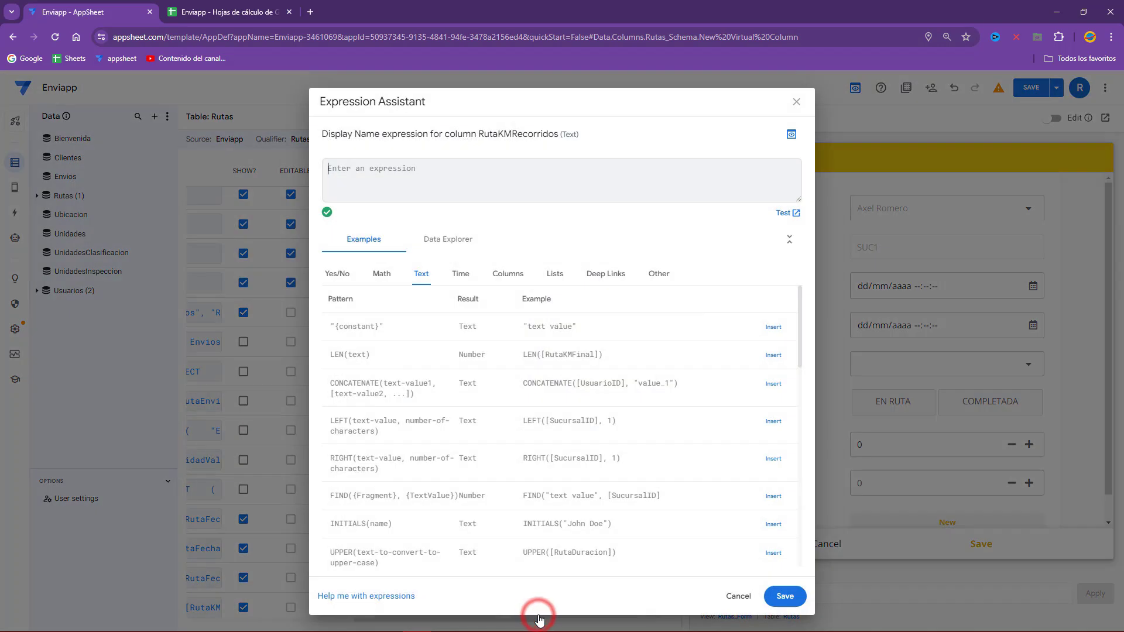
type("KM recorridos")
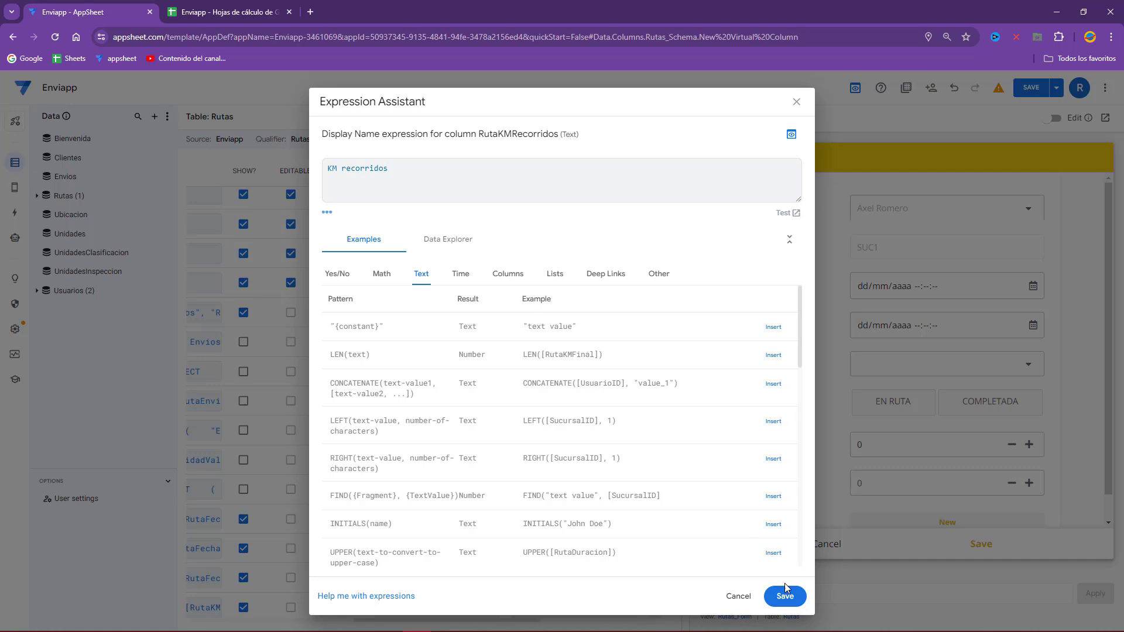
left_click(786, 588)
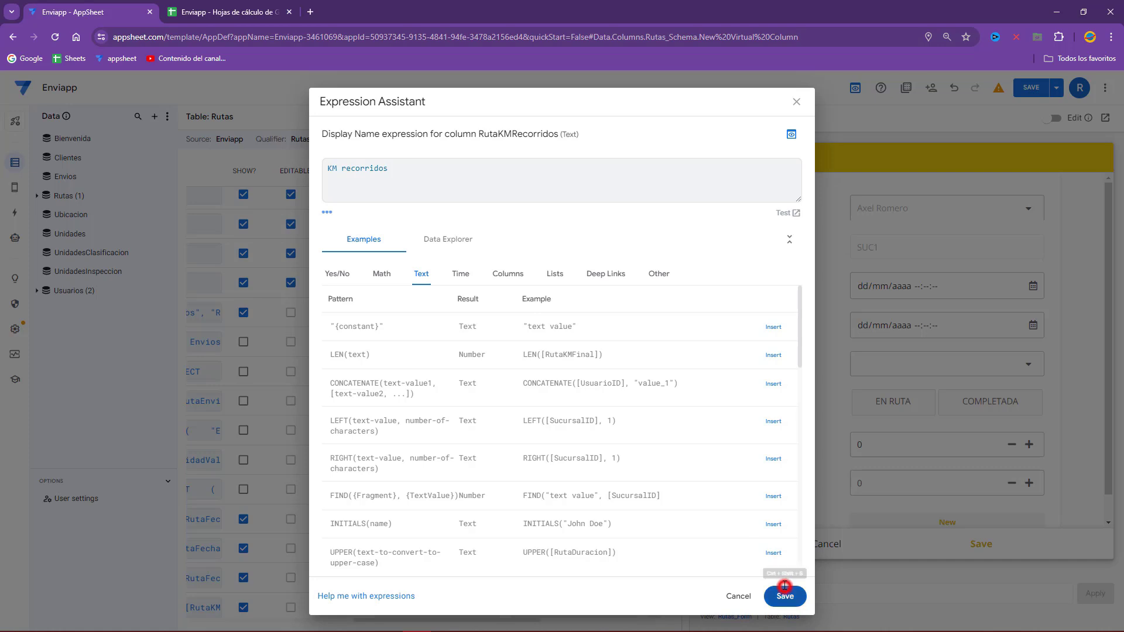
left_click(1034, 91)
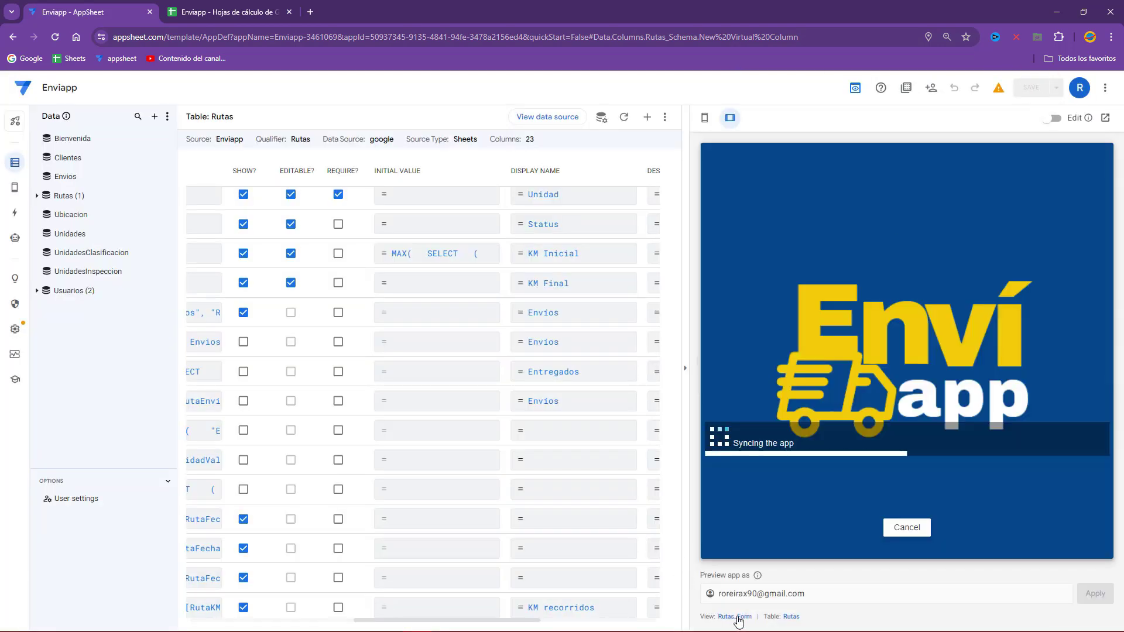
- Add RutaKMRecorridos to the Rutas_Form column order, place it between RutaKMFinal and Related Envios, and check it in the form preview
left_click(735, 616)
scroll(454, 369, "down", 2)
left_click(551, 275)
scroll(585, 351, "down", 3)
left_click(587, 369)
left_click(611, 396)
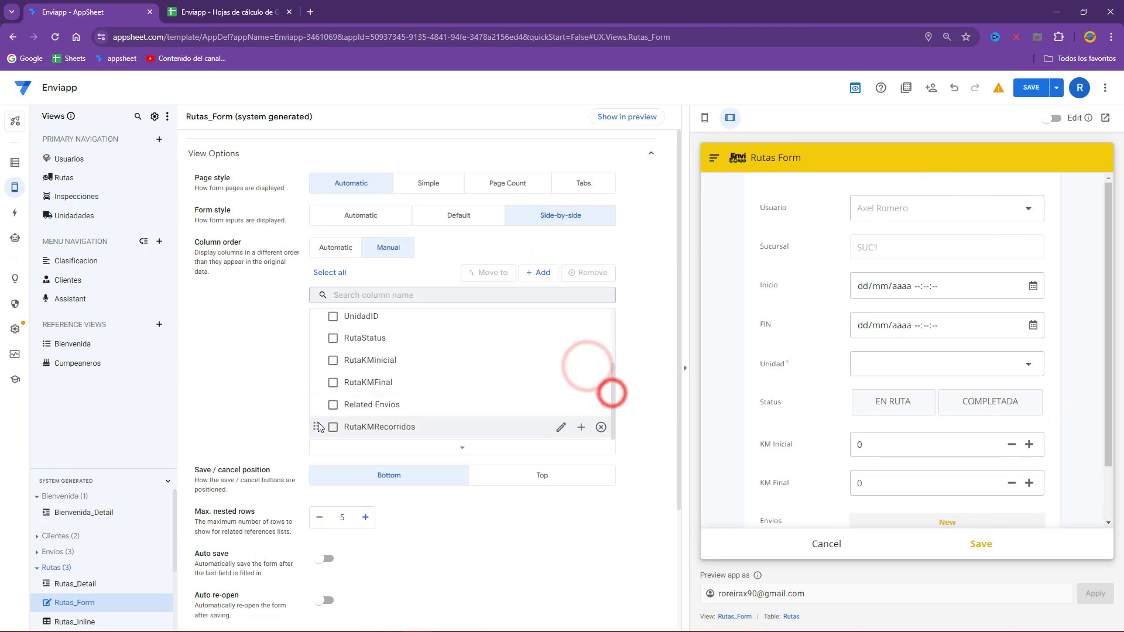
left_click_drag(316, 427, 319, 407)
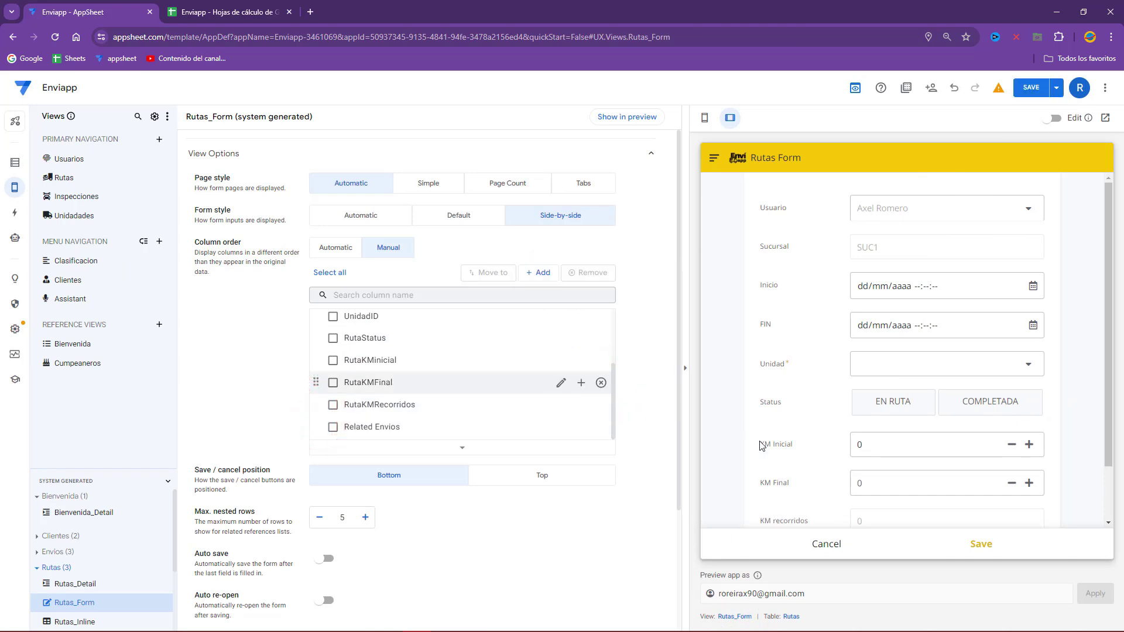
scroll(828, 432, "down", 1)
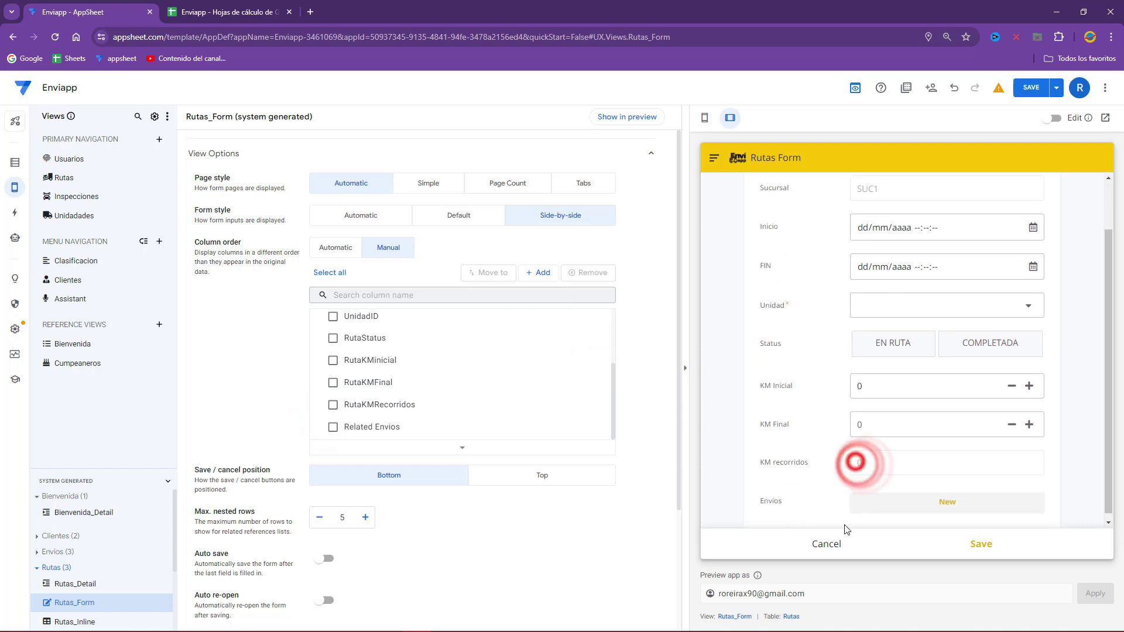
- Leave the route form and replace "All other columns" in the Rutas view's column order with a manual list of individual columns
left_click(825, 541)
left_click(865, 543)
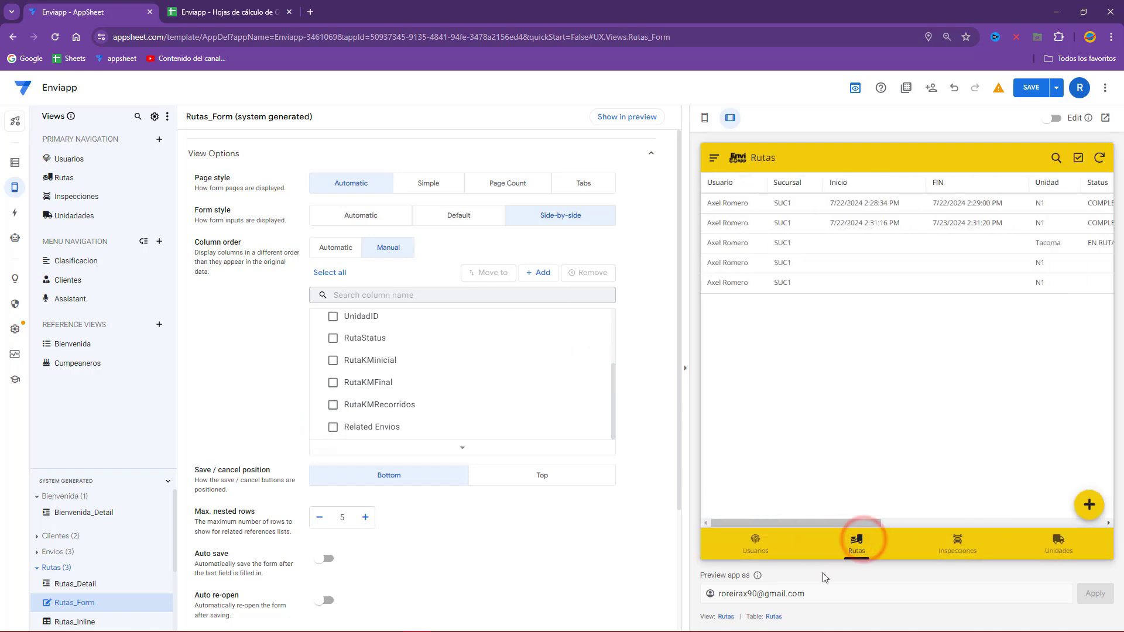
left_click(724, 616)
scroll(484, 421, "down", 4)
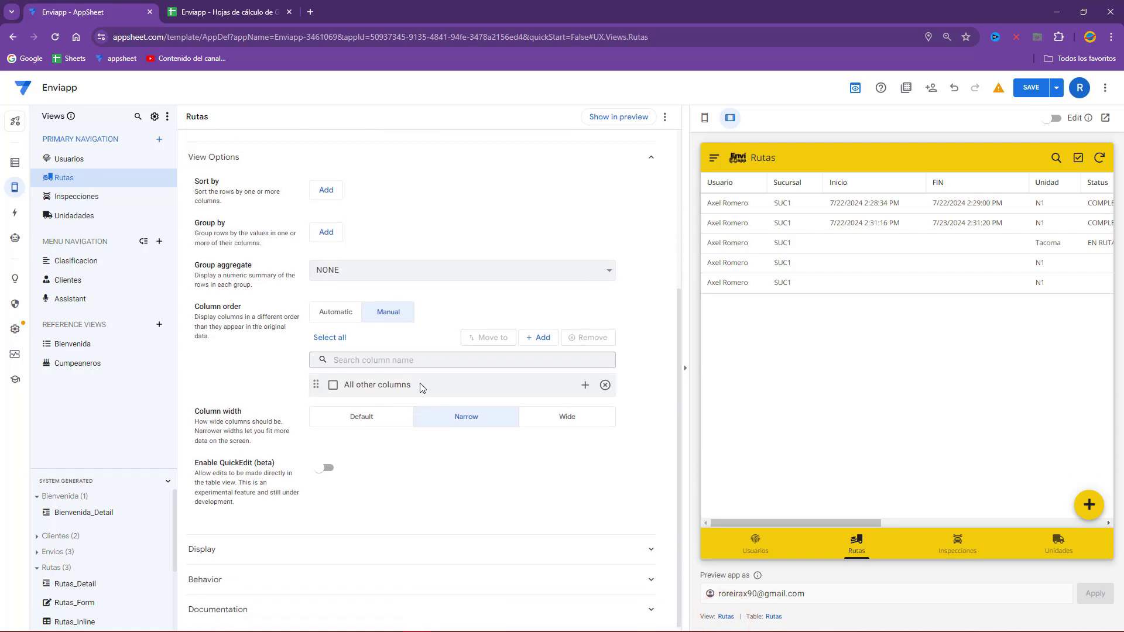
left_click(603, 385)
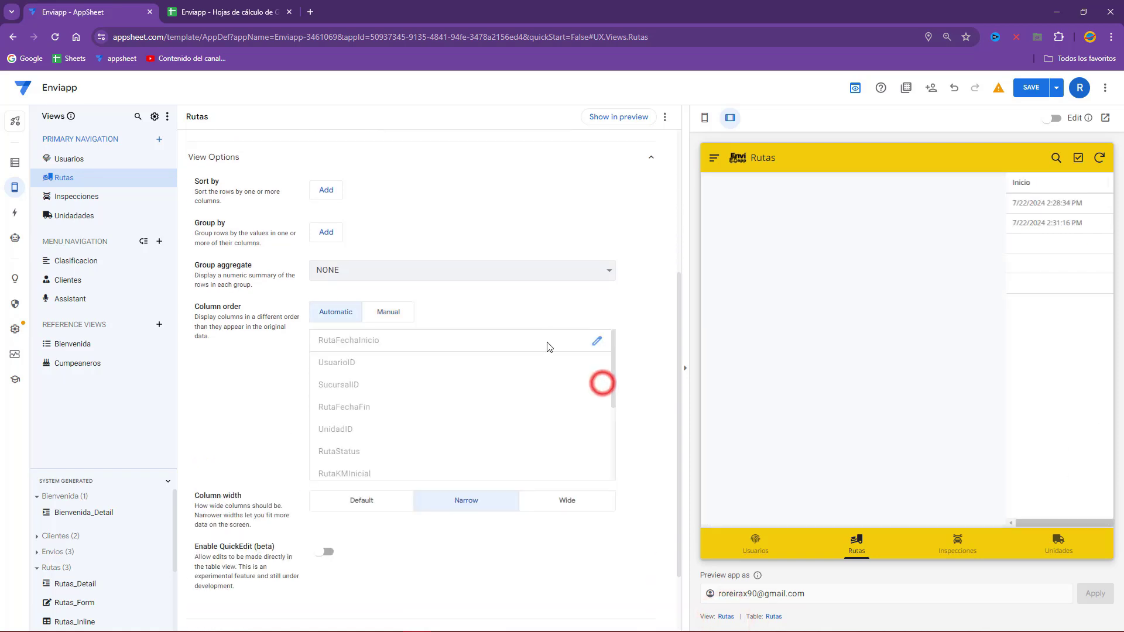
left_click(406, 314)
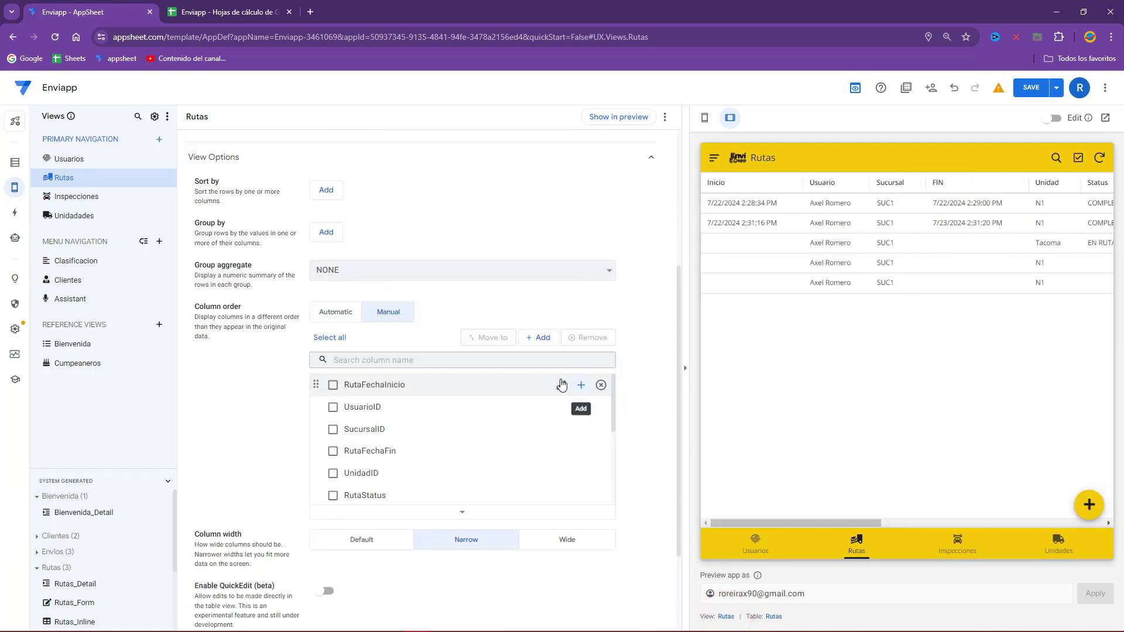
- Remove RutaFechaInicio, RutaFechaFin, Related Envios, RutaDuracion, RutaDiasTranscurridos and RutaFechaMaxima from the Rutas view and save the app
left_click(601, 386)
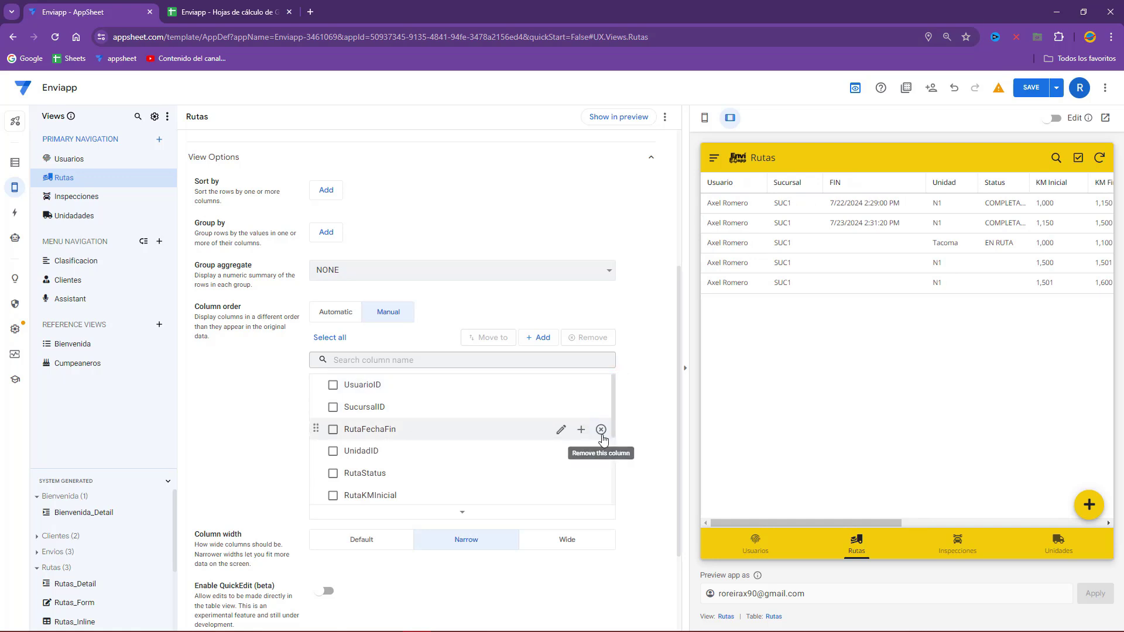
left_click(601, 431)
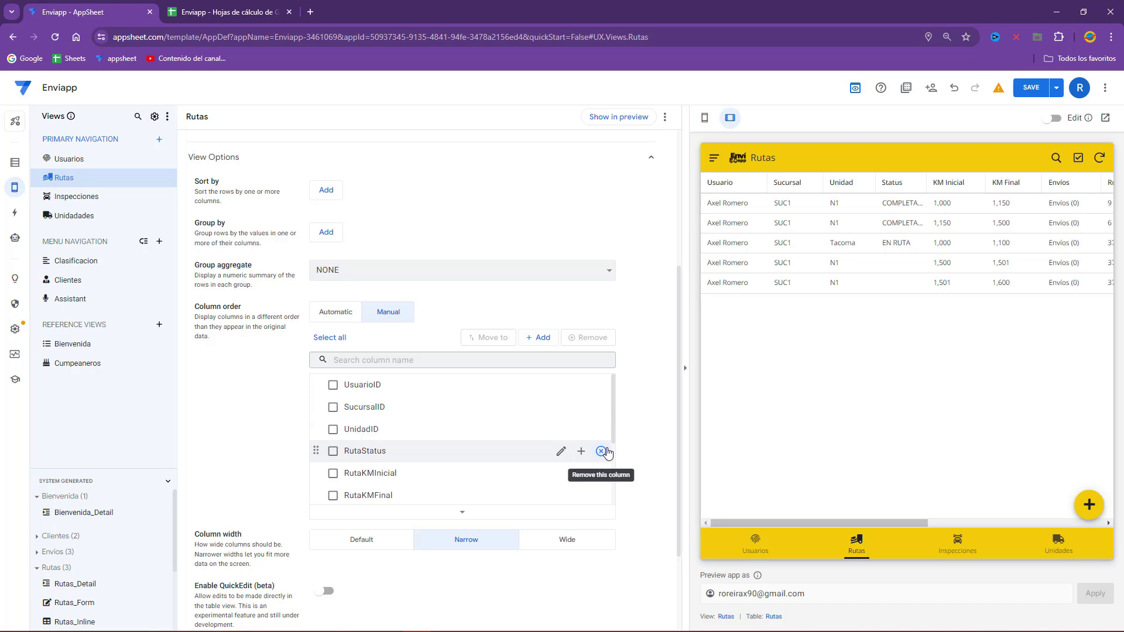
scroll(518, 421, "down", 2)
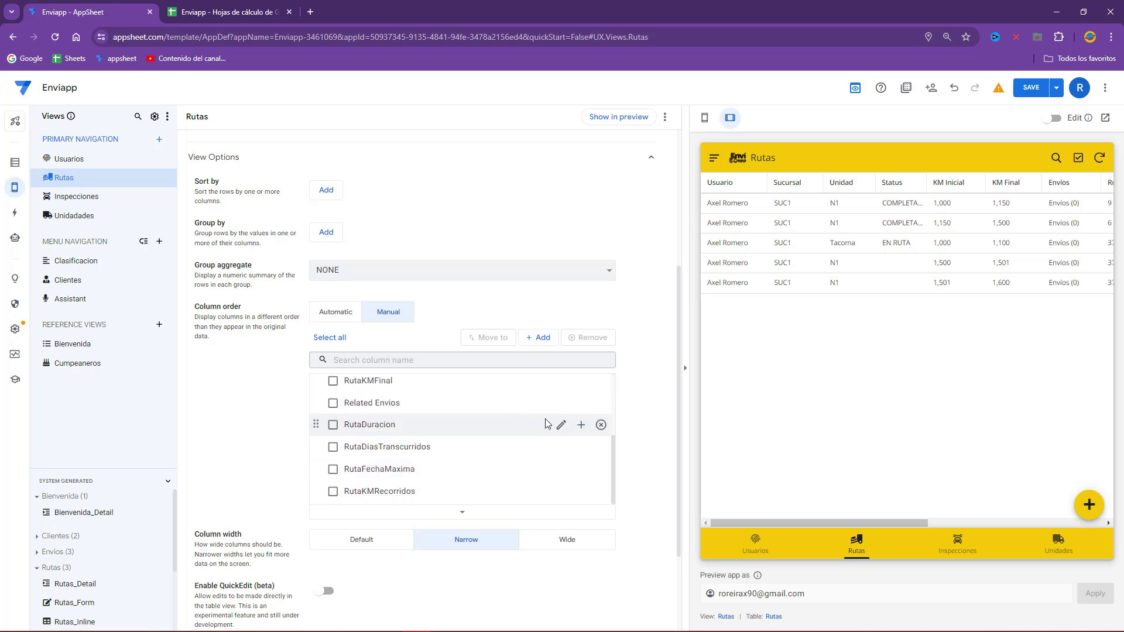
left_click(601, 402)
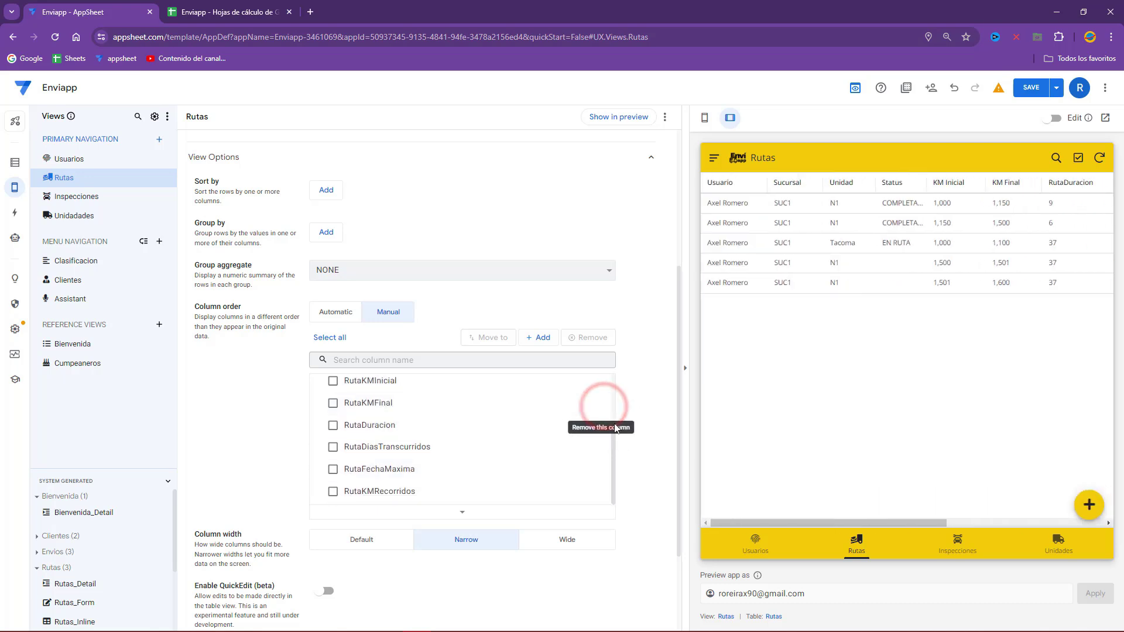
left_click(601, 425)
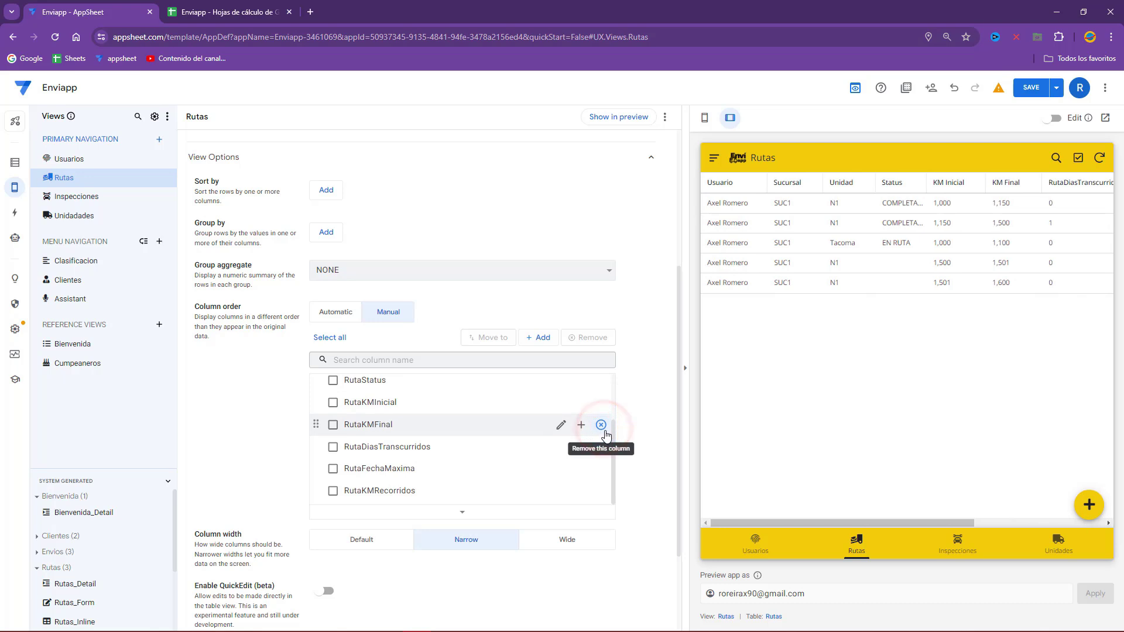
left_click(601, 448)
left_click(602, 469)
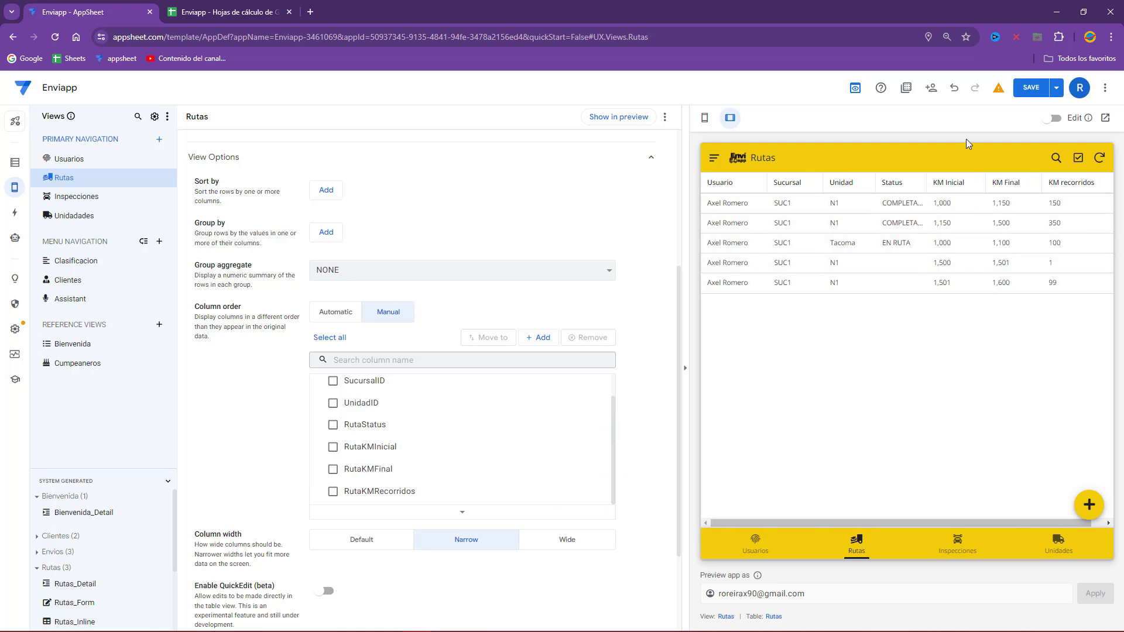
left_click(1030, 89)
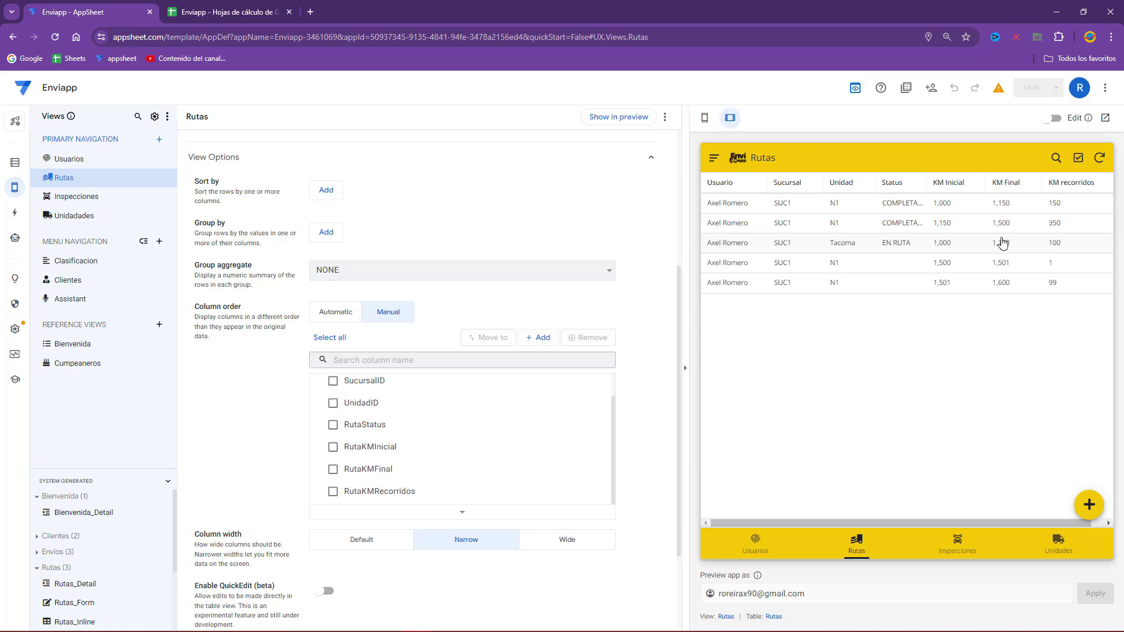
- Start a new route for unit Tacoma and check the default KM Inicial and the KM recorridos field
left_click(1083, 490)
left_click(885, 314)
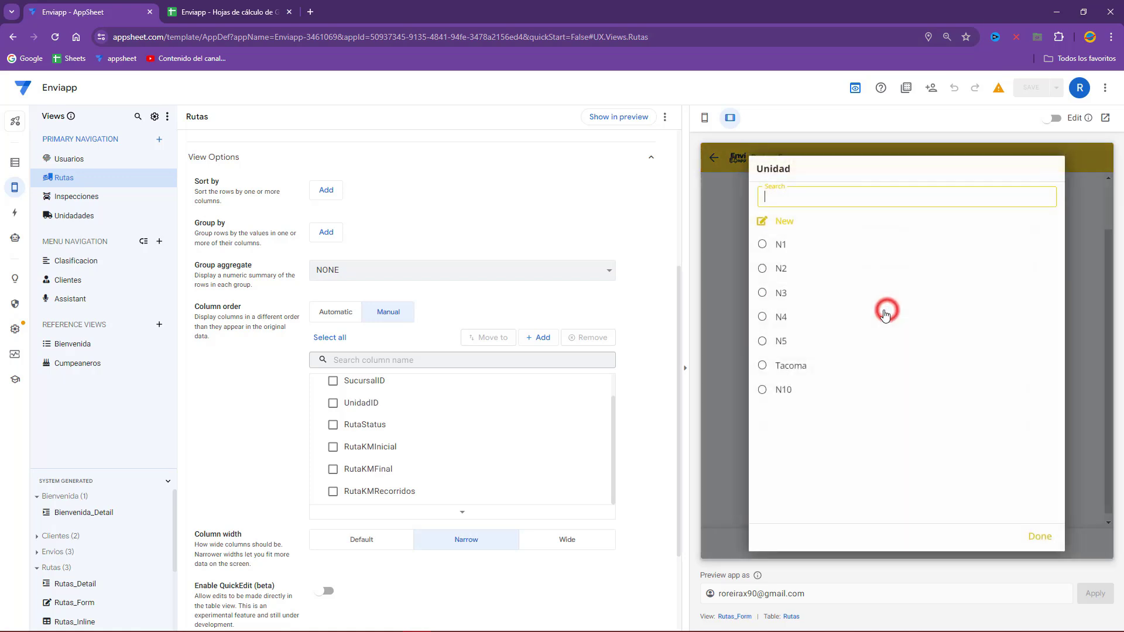
left_click(787, 367)
left_click(903, 386)
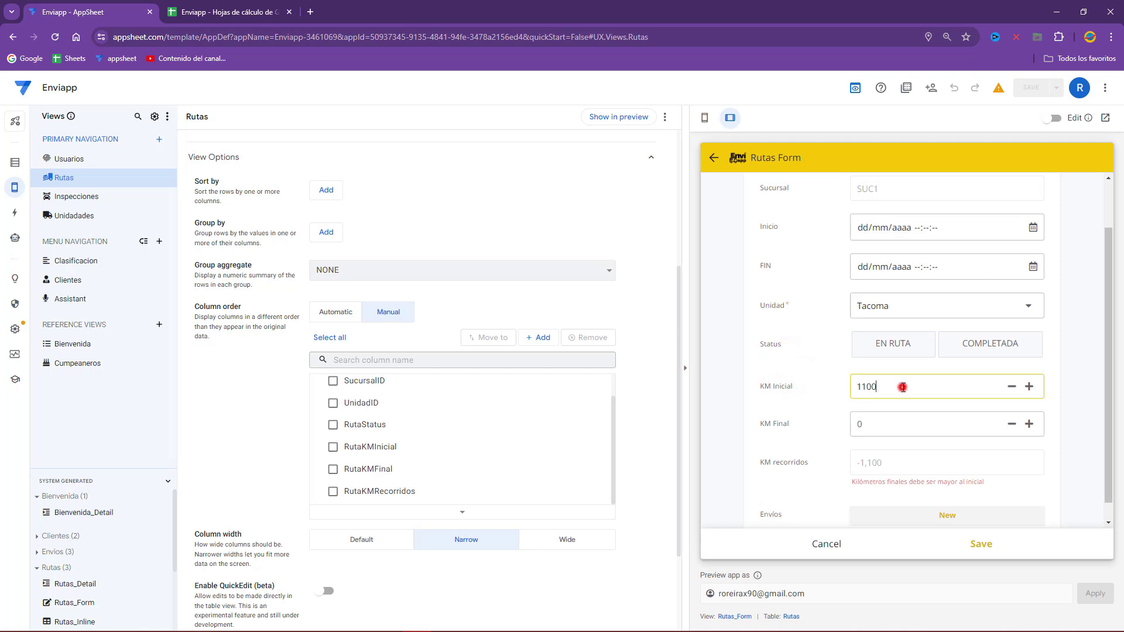
scroll(884, 423, "down", 1)
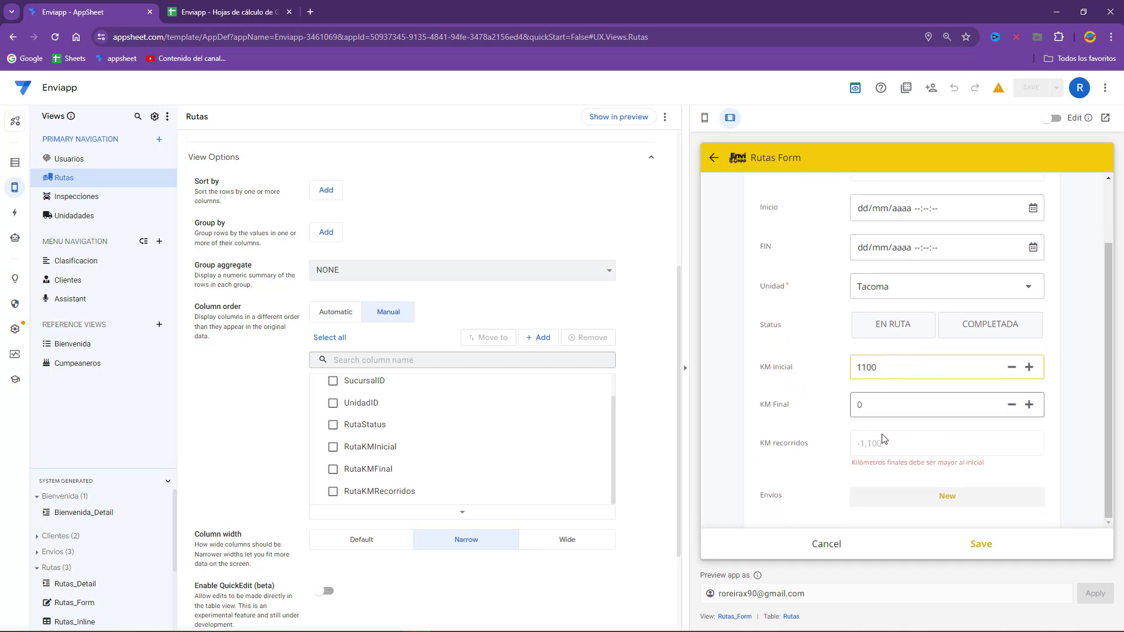
- Set the Tacoma route's KM Final to 1500 and check the calculated KM recorridos
left_click(880, 409)
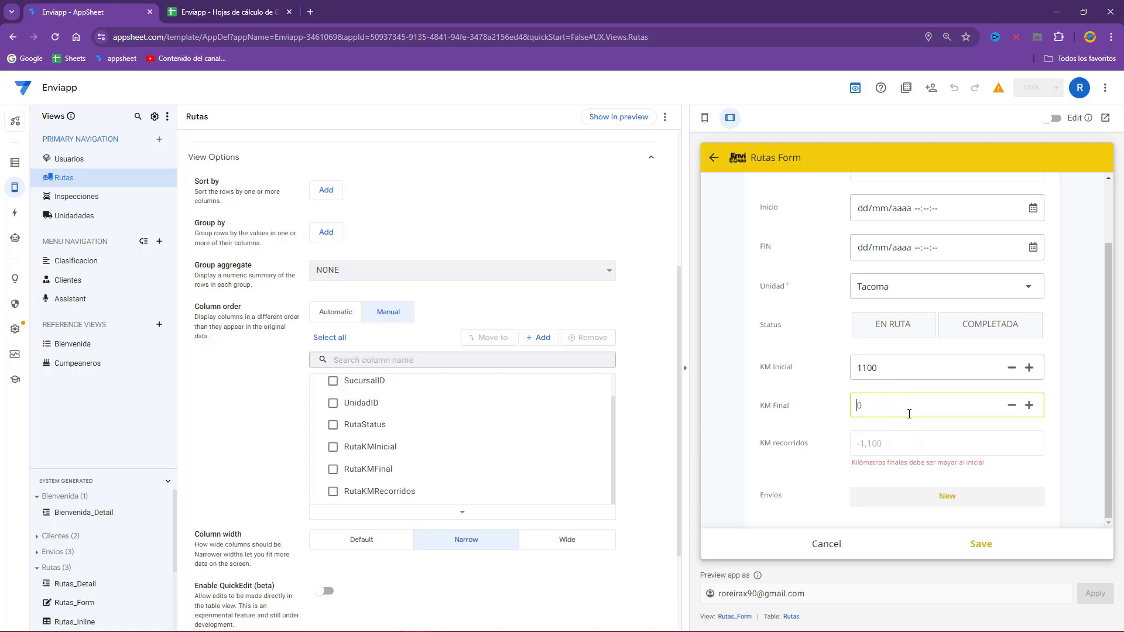
left_click(847, 402)
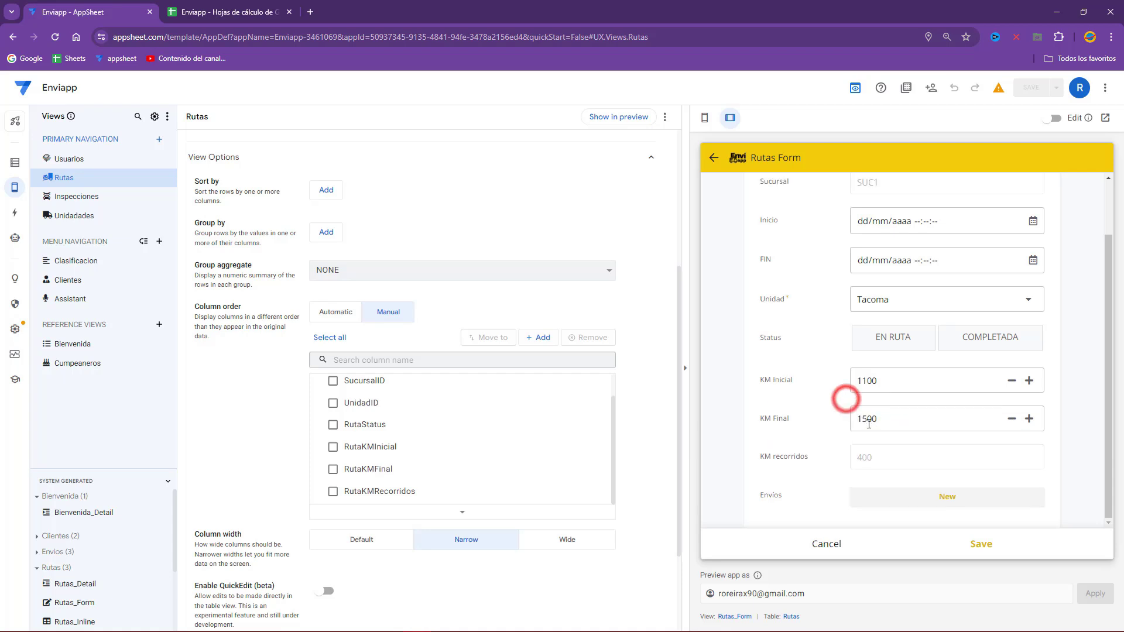
double_click(866, 455)
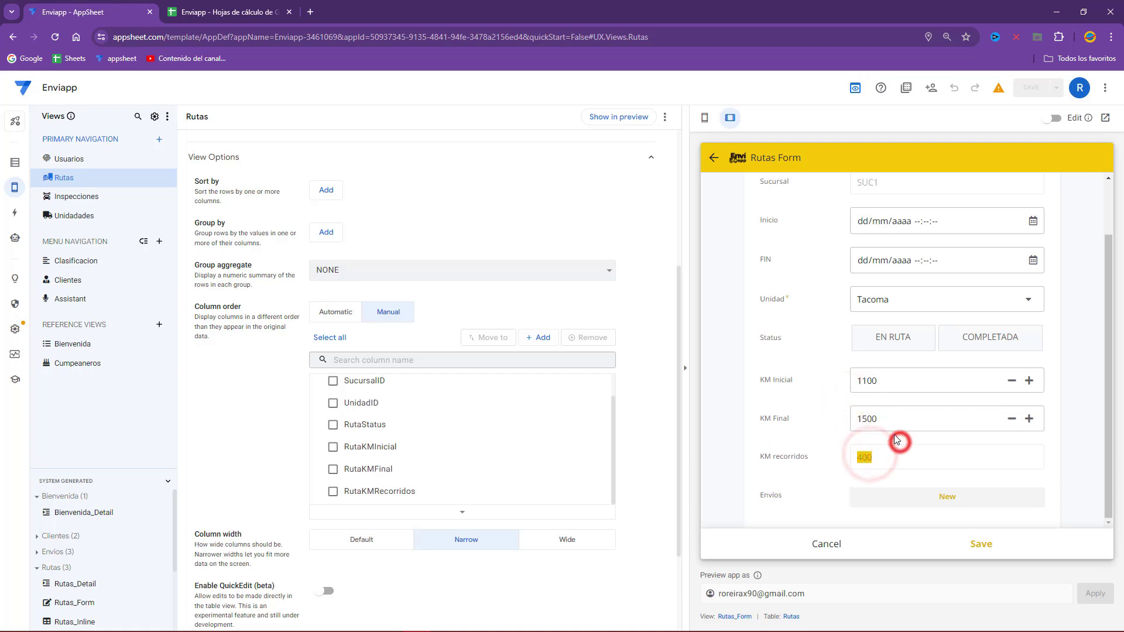
- Save the Tacoma route with KM Final 1500 and check its row in the spreadsheet's Rutas sheet
left_click(207, 8)
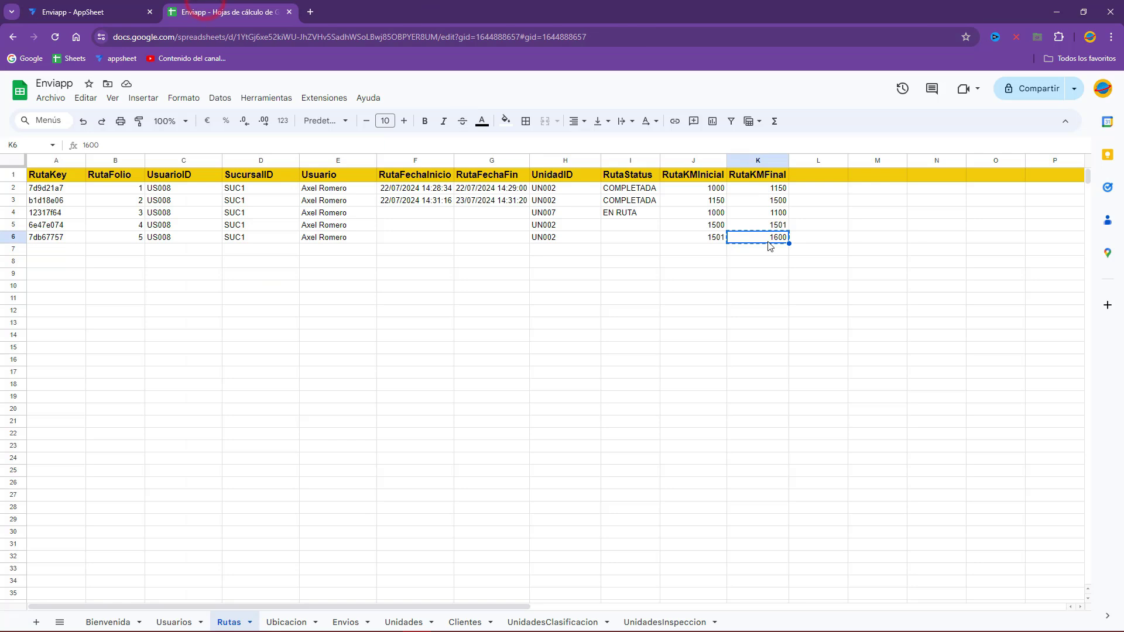
left_click(106, 9)
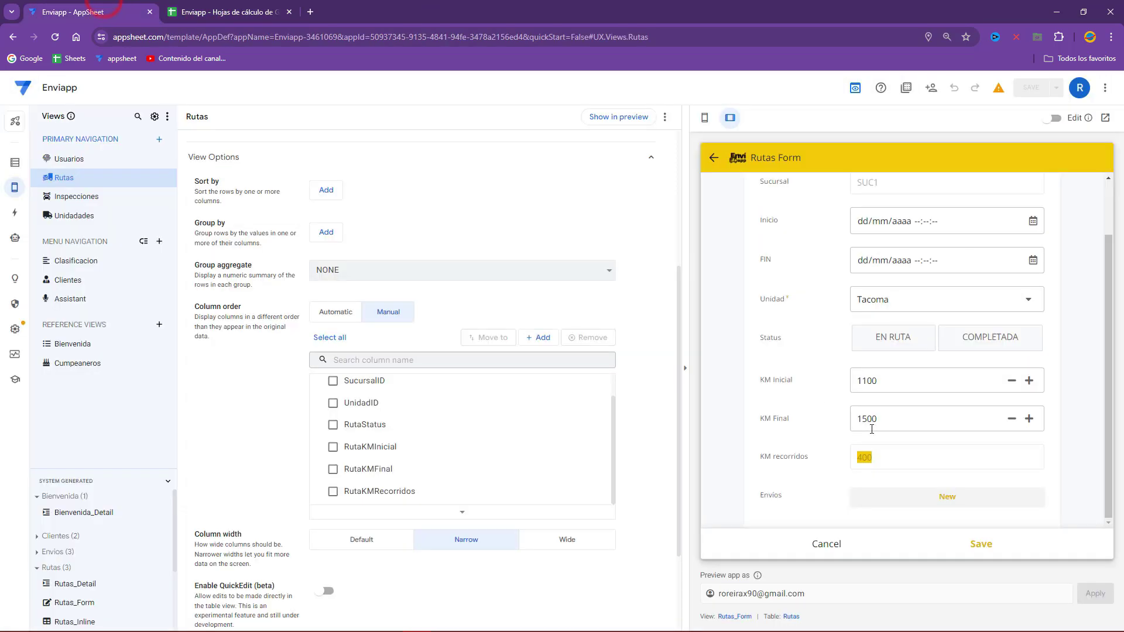
left_click(989, 543)
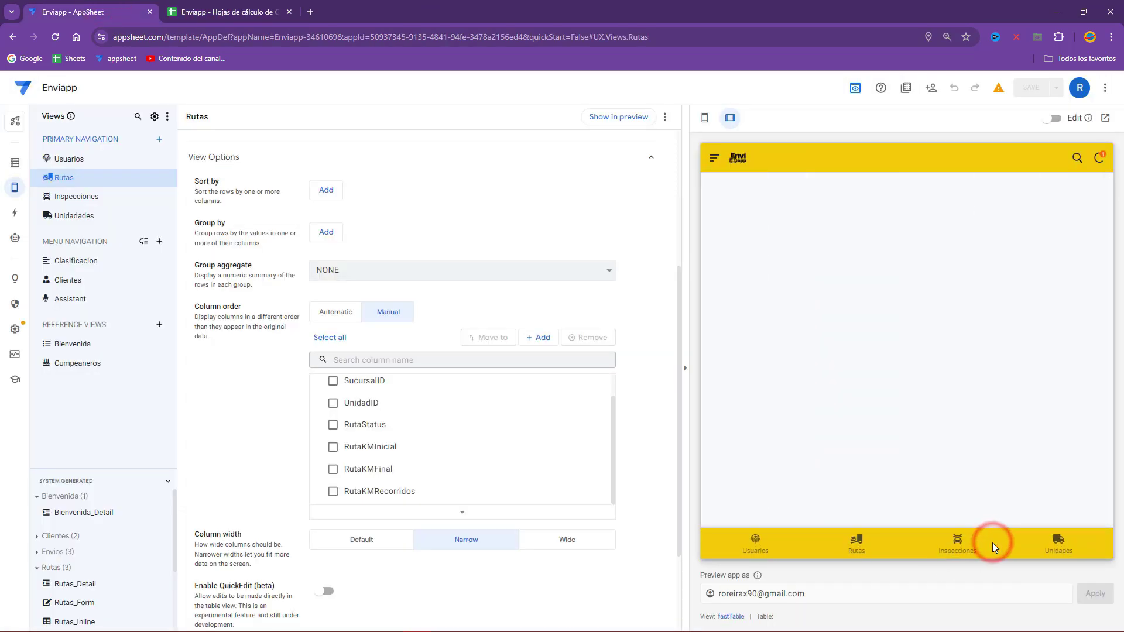
left_click(258, 9)
left_click_drag(776, 252, 55, 252)
left_click(123, 6)
- Add another route for unit Tacoma with the default KM Inicial and a KM Final of 1800, and save it
left_click(1087, 502)
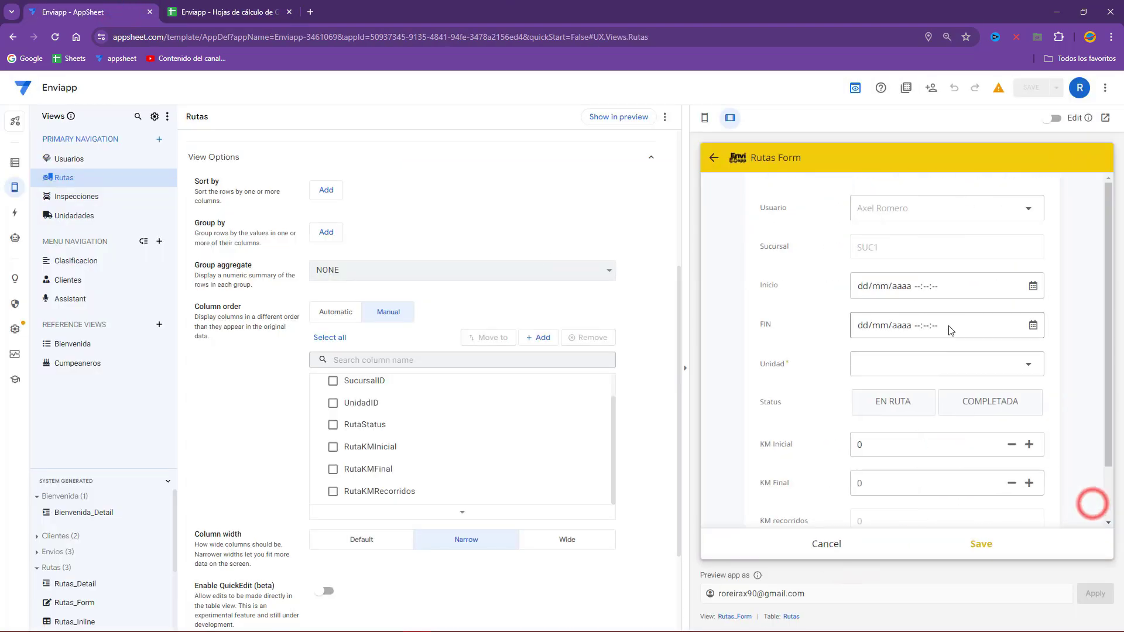
left_click(907, 363)
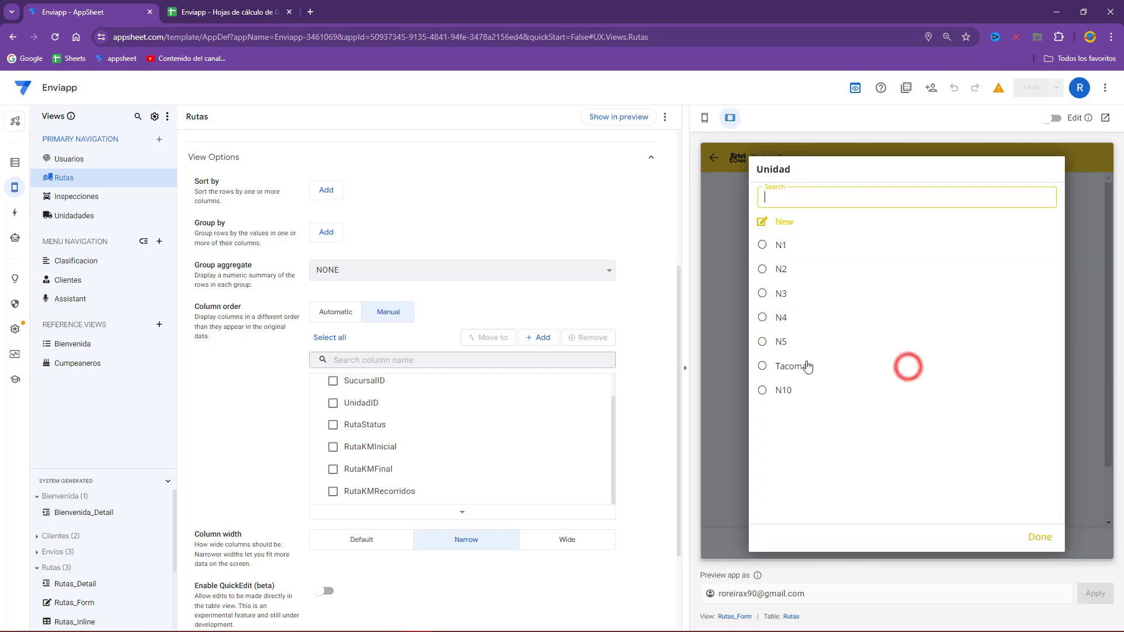
left_click(804, 361)
left_click(904, 444)
left_click(891, 475)
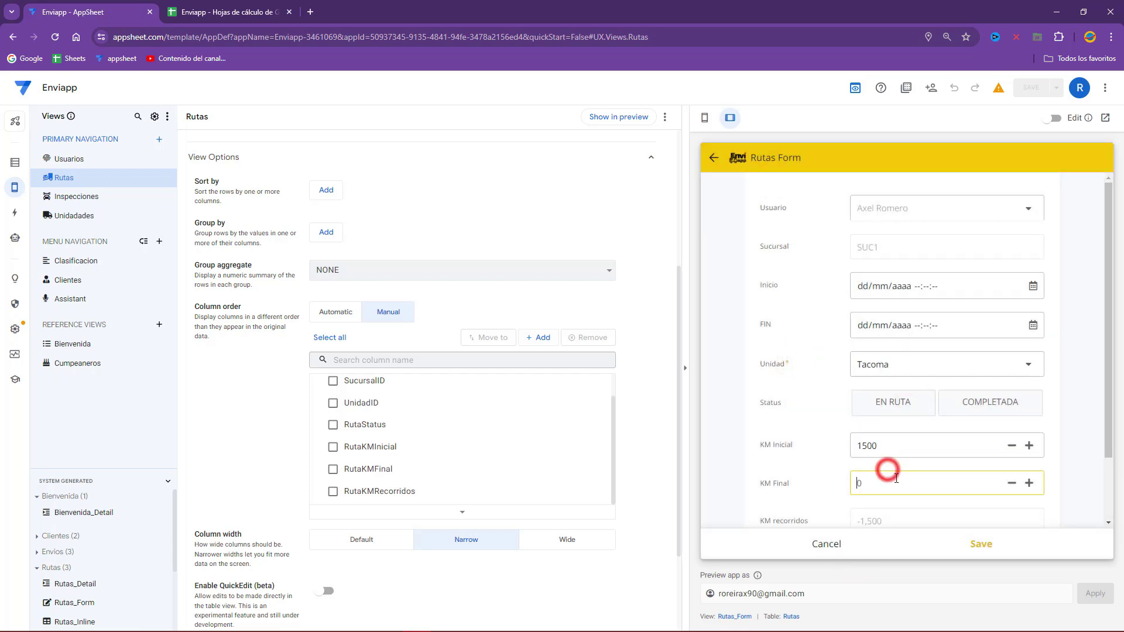
type("1800")
left_click(834, 464)
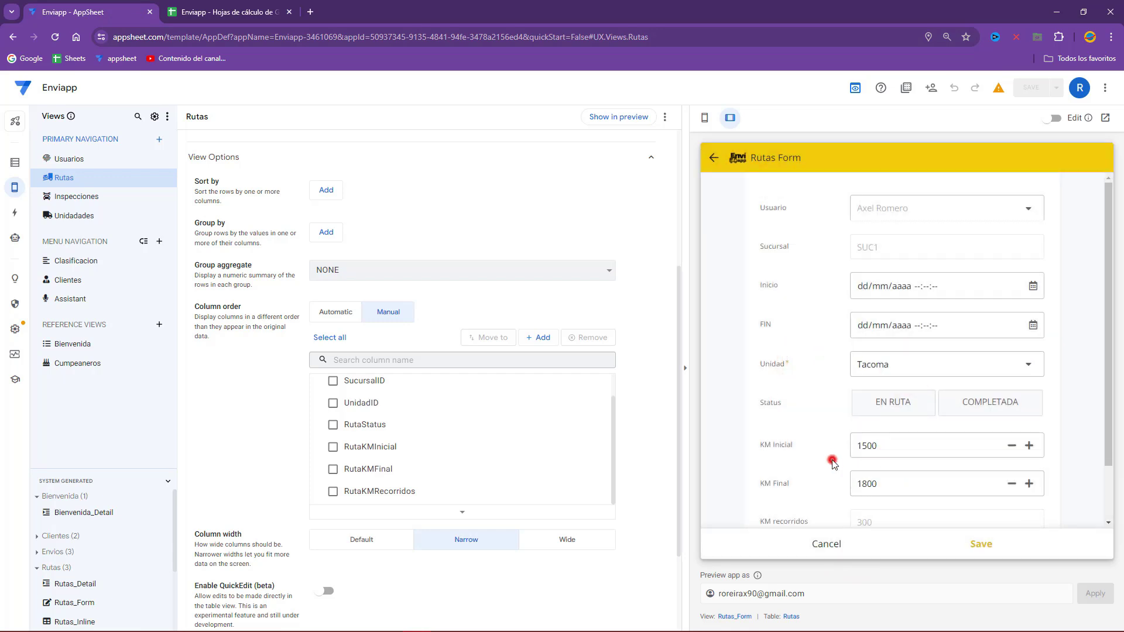
left_click(989, 543)
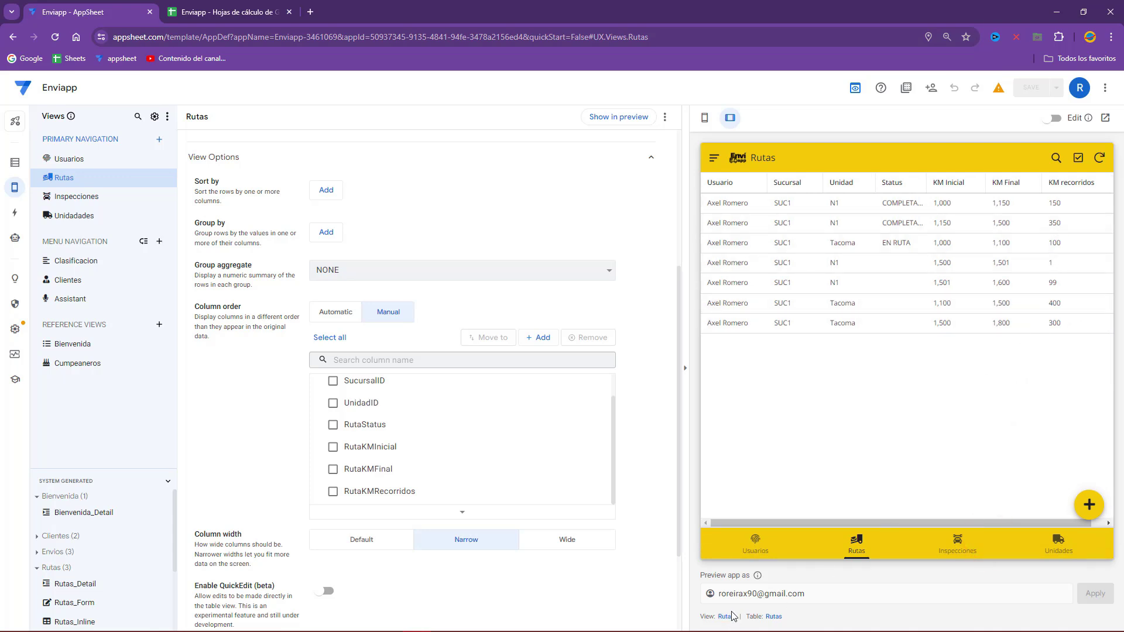
- Group the Rutas view by UnidadID ascending with SUM :: RutaKMRecorridos as the group aggregate, and save the app
left_click(325, 269)
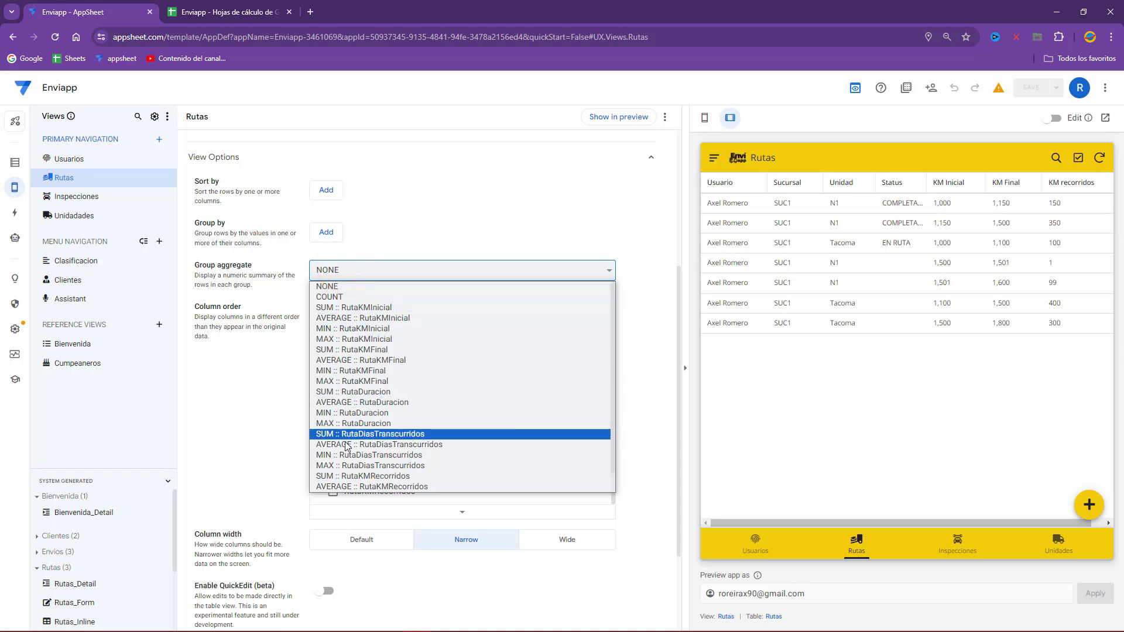
left_click(357, 476)
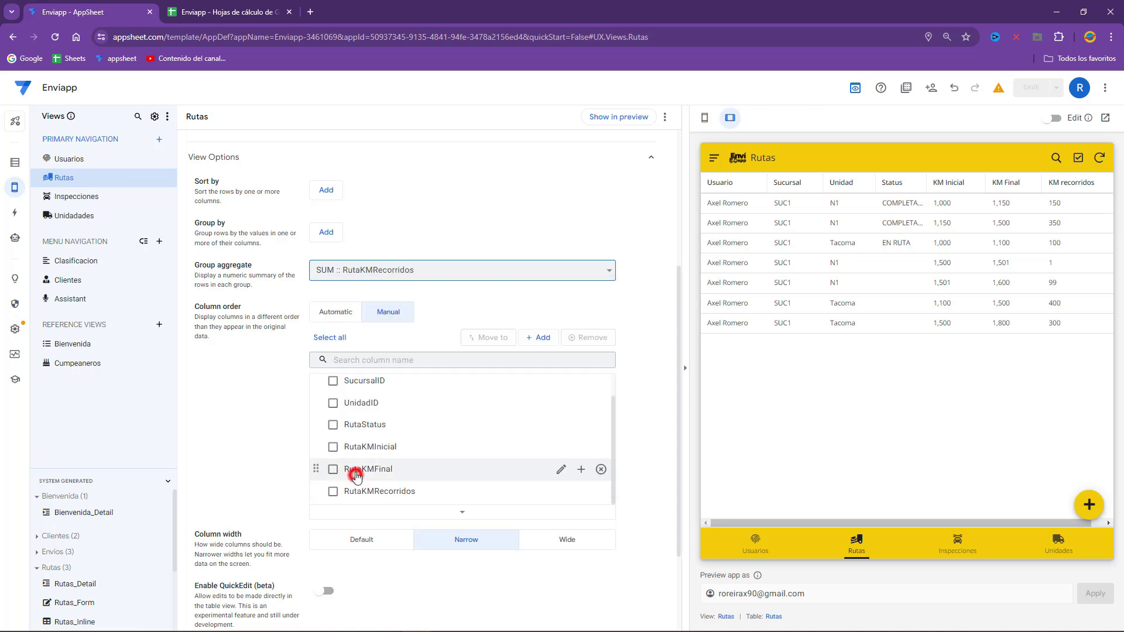
left_click(326, 232)
left_click(371, 234)
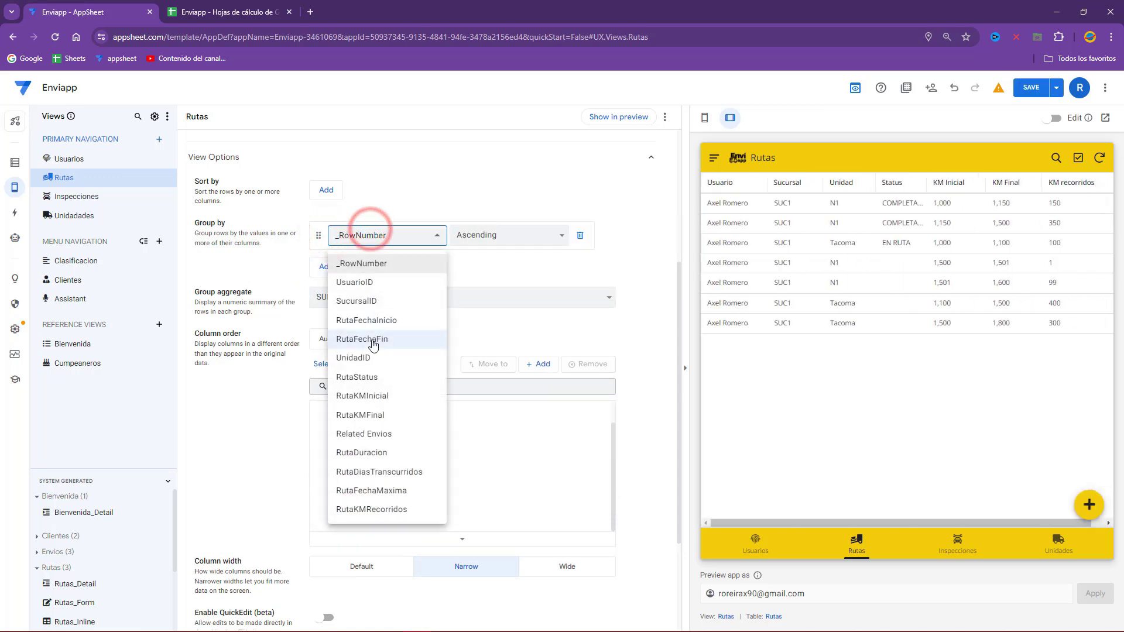
left_click(367, 362)
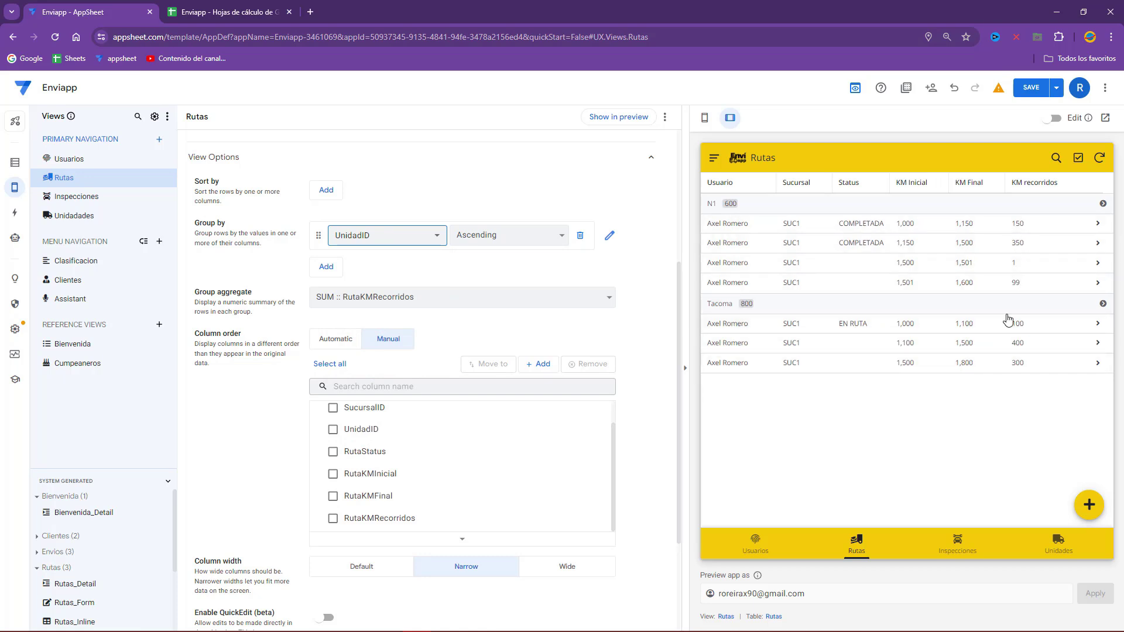
left_click(1036, 87)
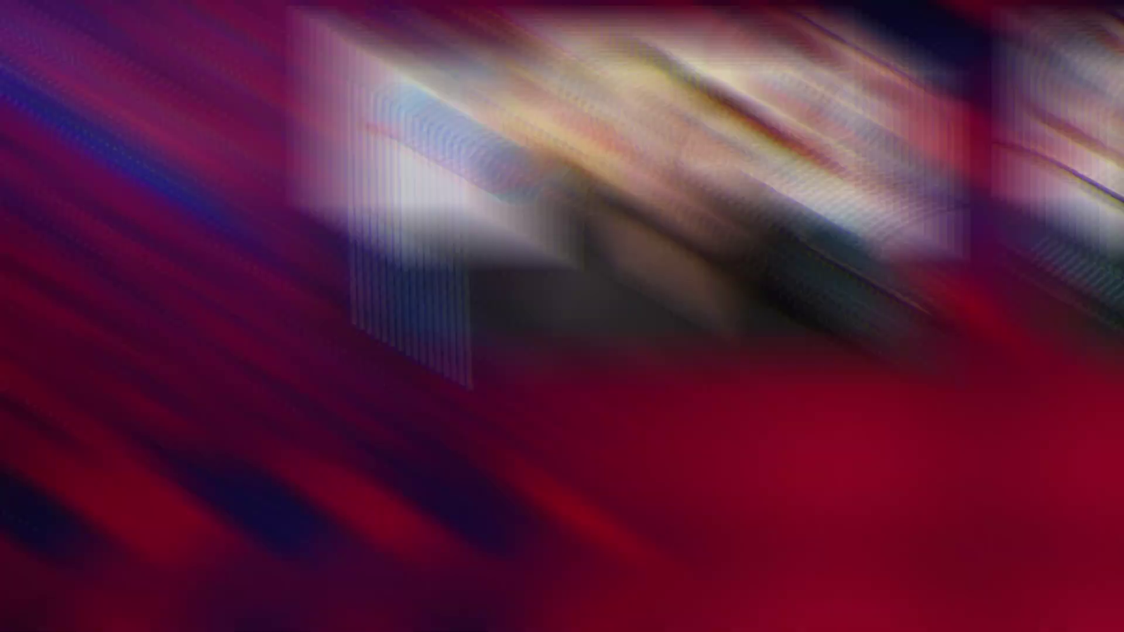